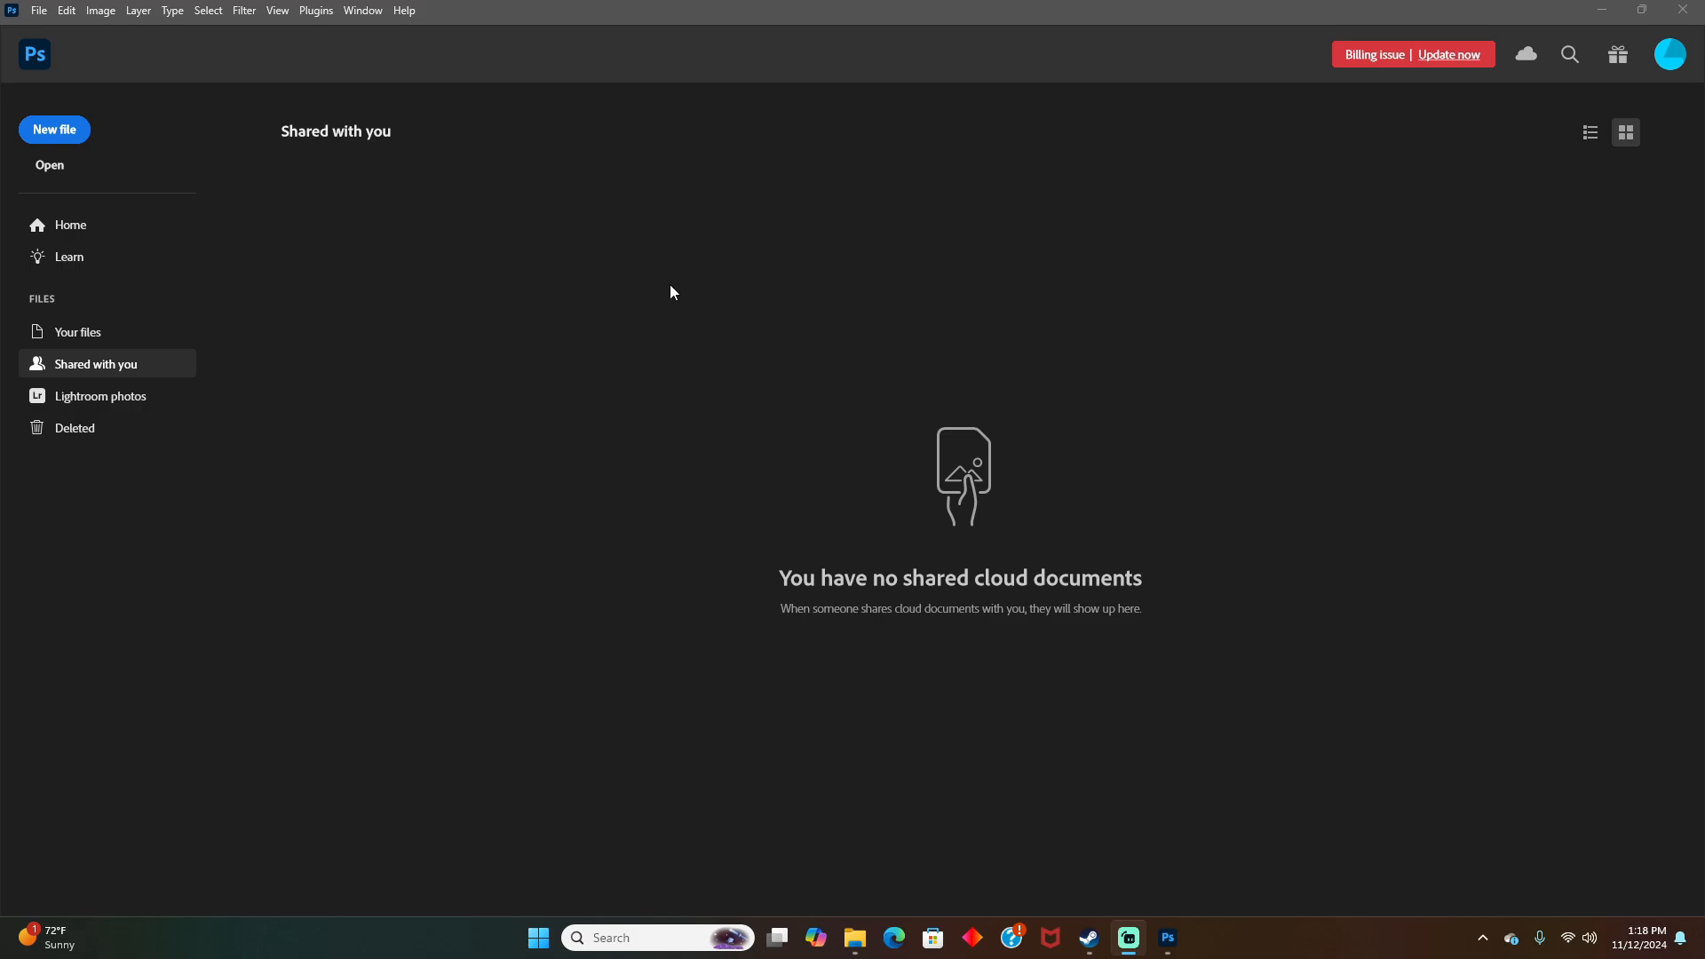
Step: Create a new document from the HDTV 1080p film and video preset at 1920 x 1080 px
{"action": "left_click", "coordinate": [67, 130]}
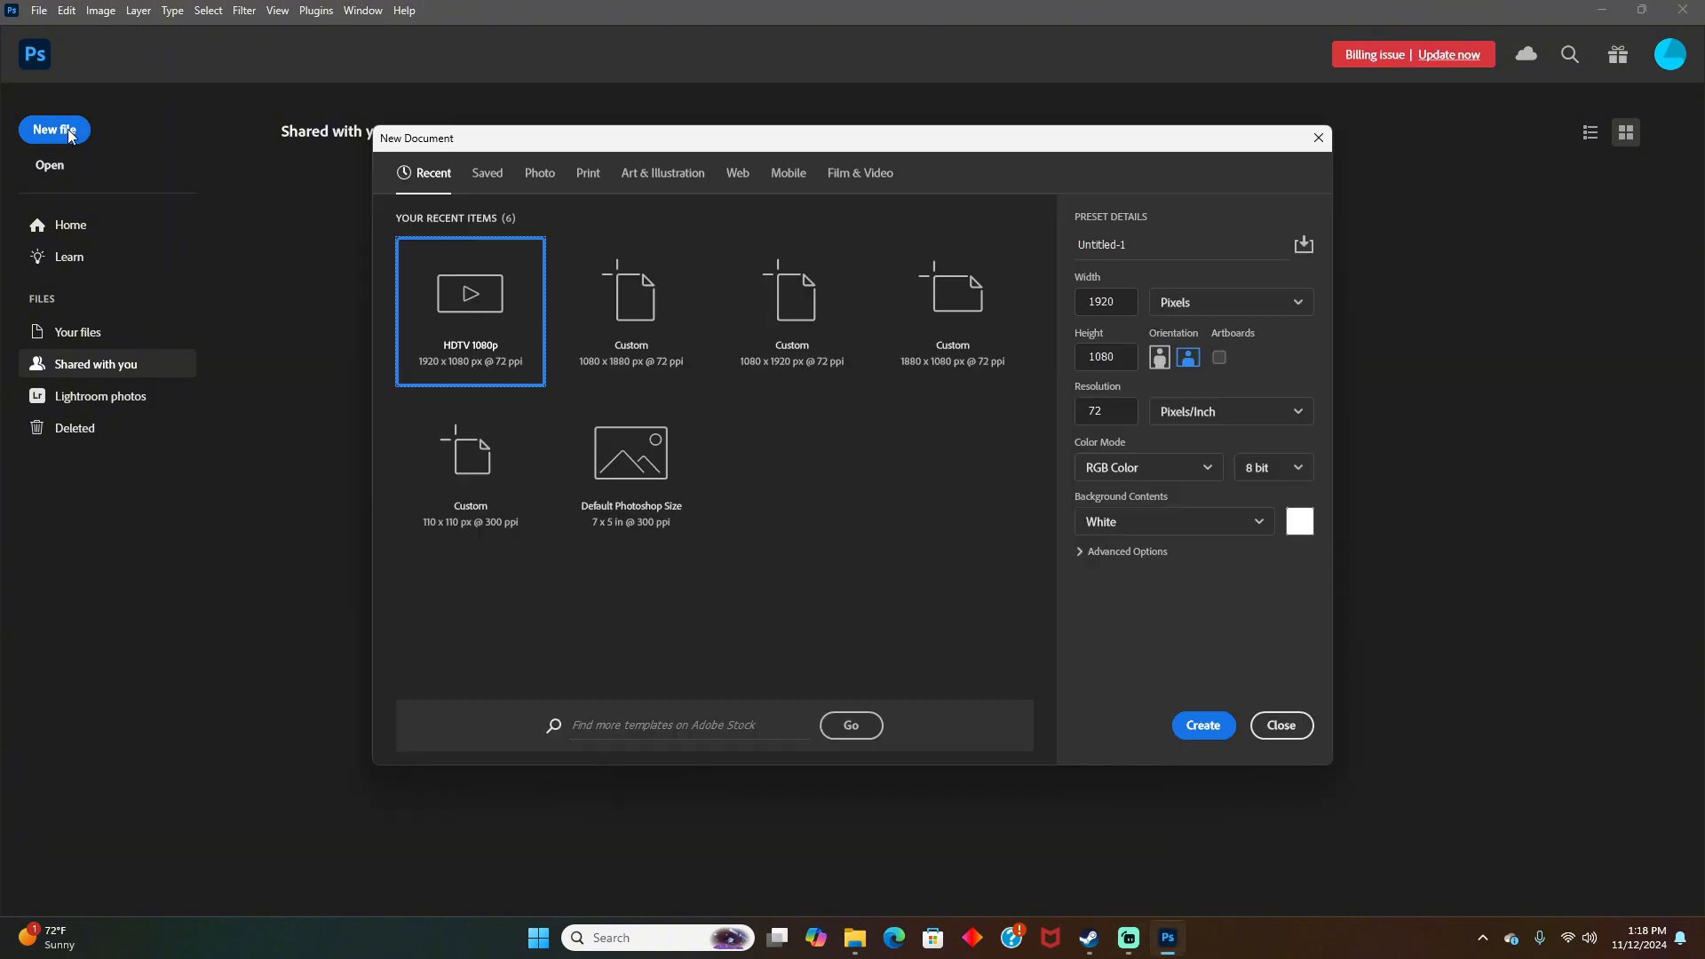
{"action": "left_click", "coordinate": [851, 172]}
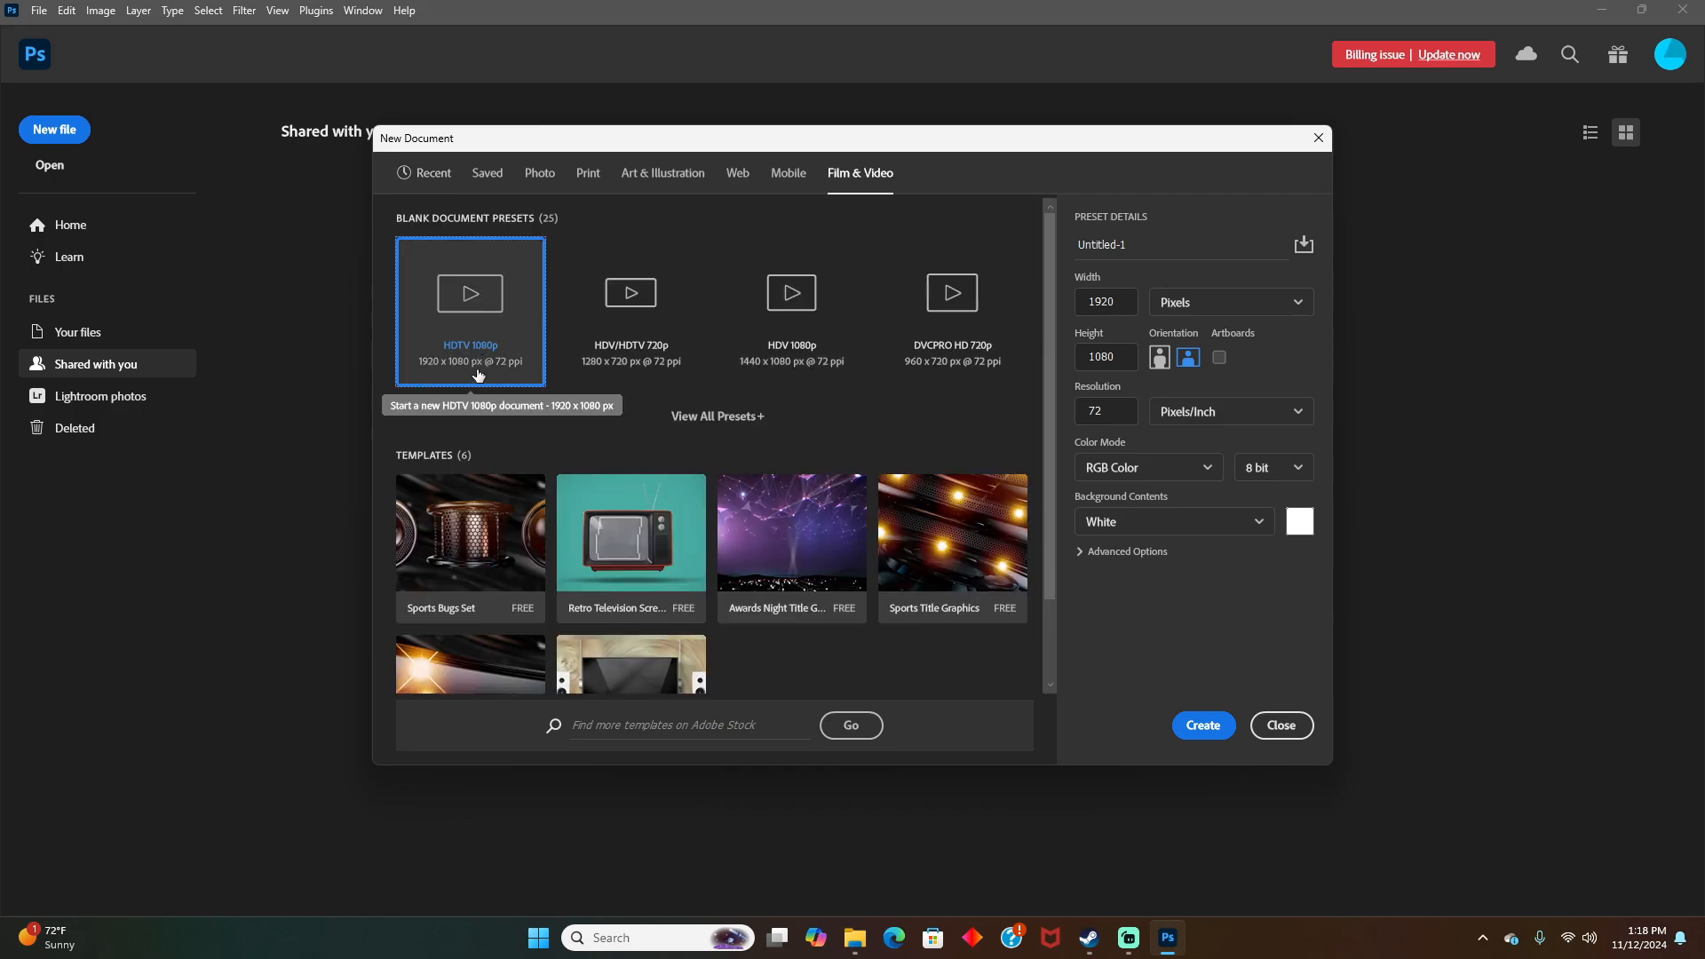
{"action": "left_click", "coordinate": [1203, 725]}
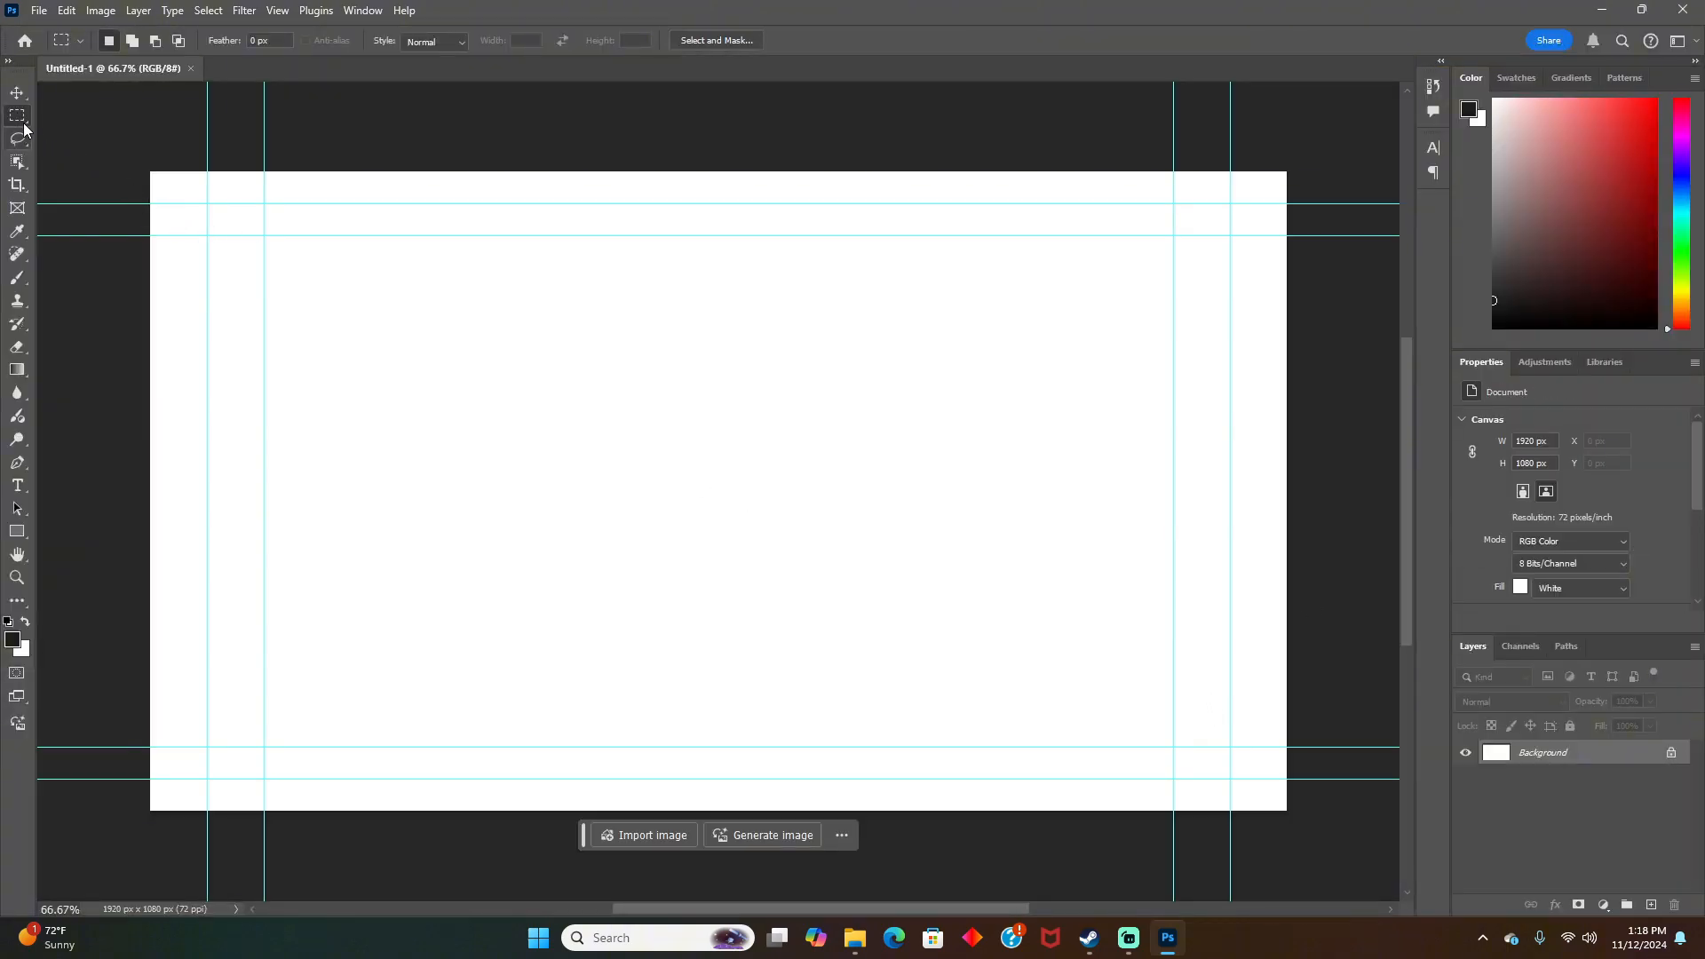
Step: Select the entire white canvas with the Rectangular Marquee tool
{"action": "left_click", "coordinate": [17, 93]}
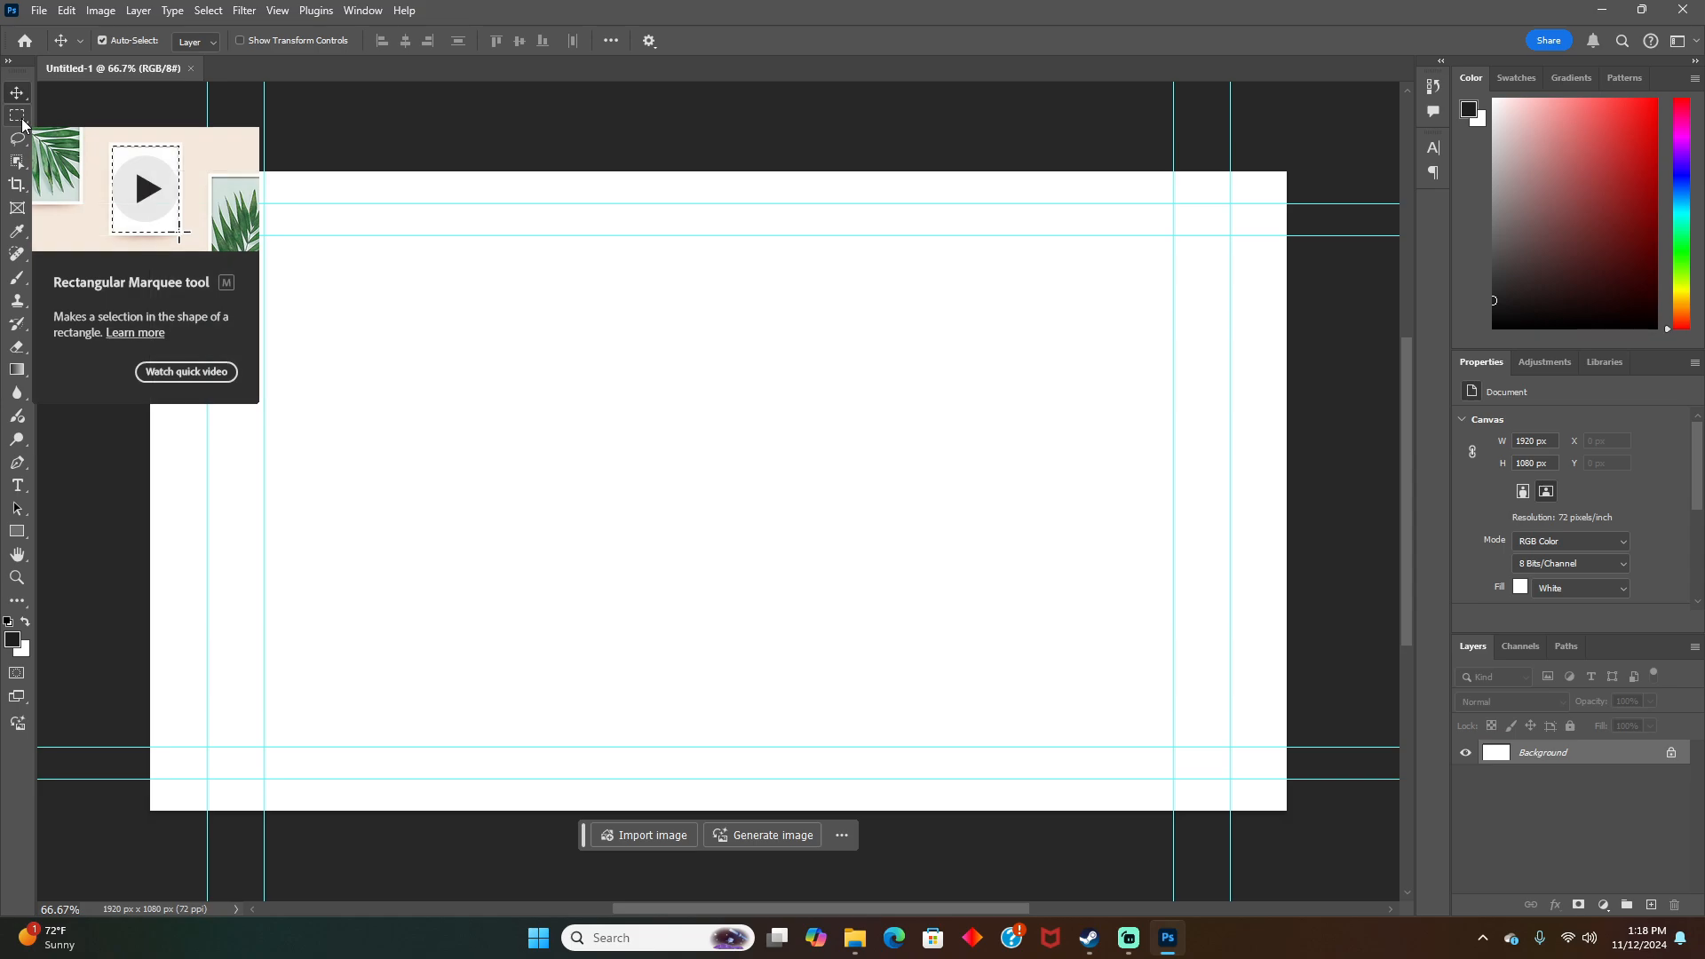
{"action": "left_click", "coordinate": [22, 122]}
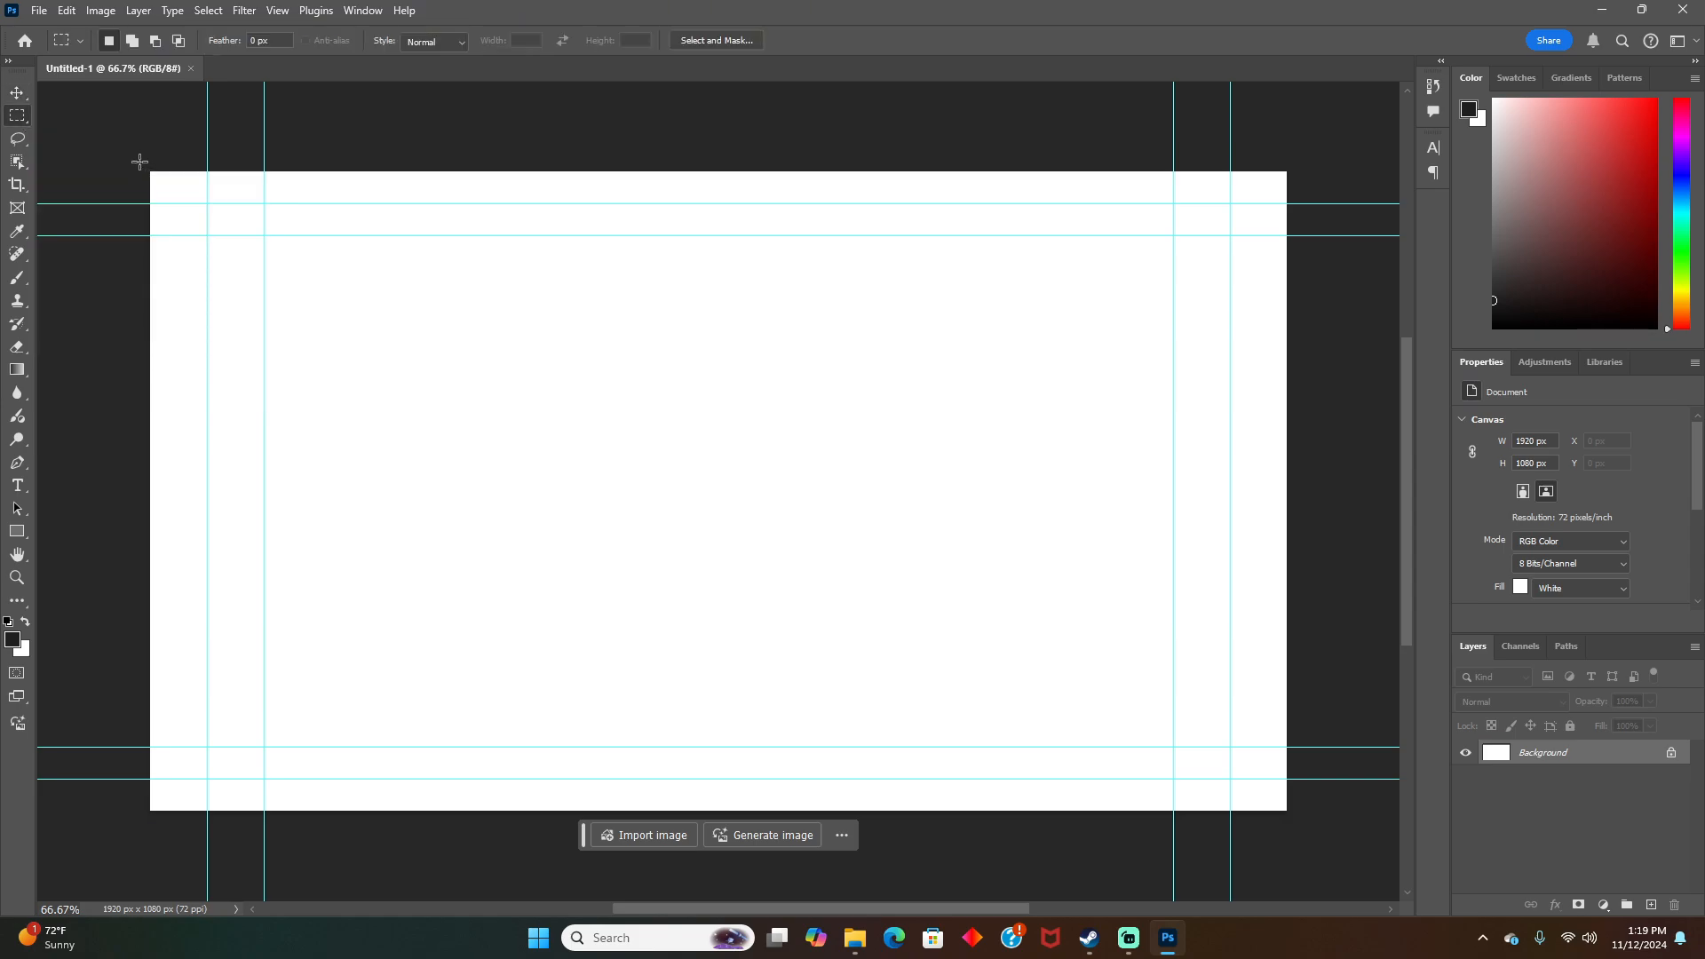
{"action": "left_click_drag", "start_coordinate": [142, 162], "coordinate": [1297, 811]}
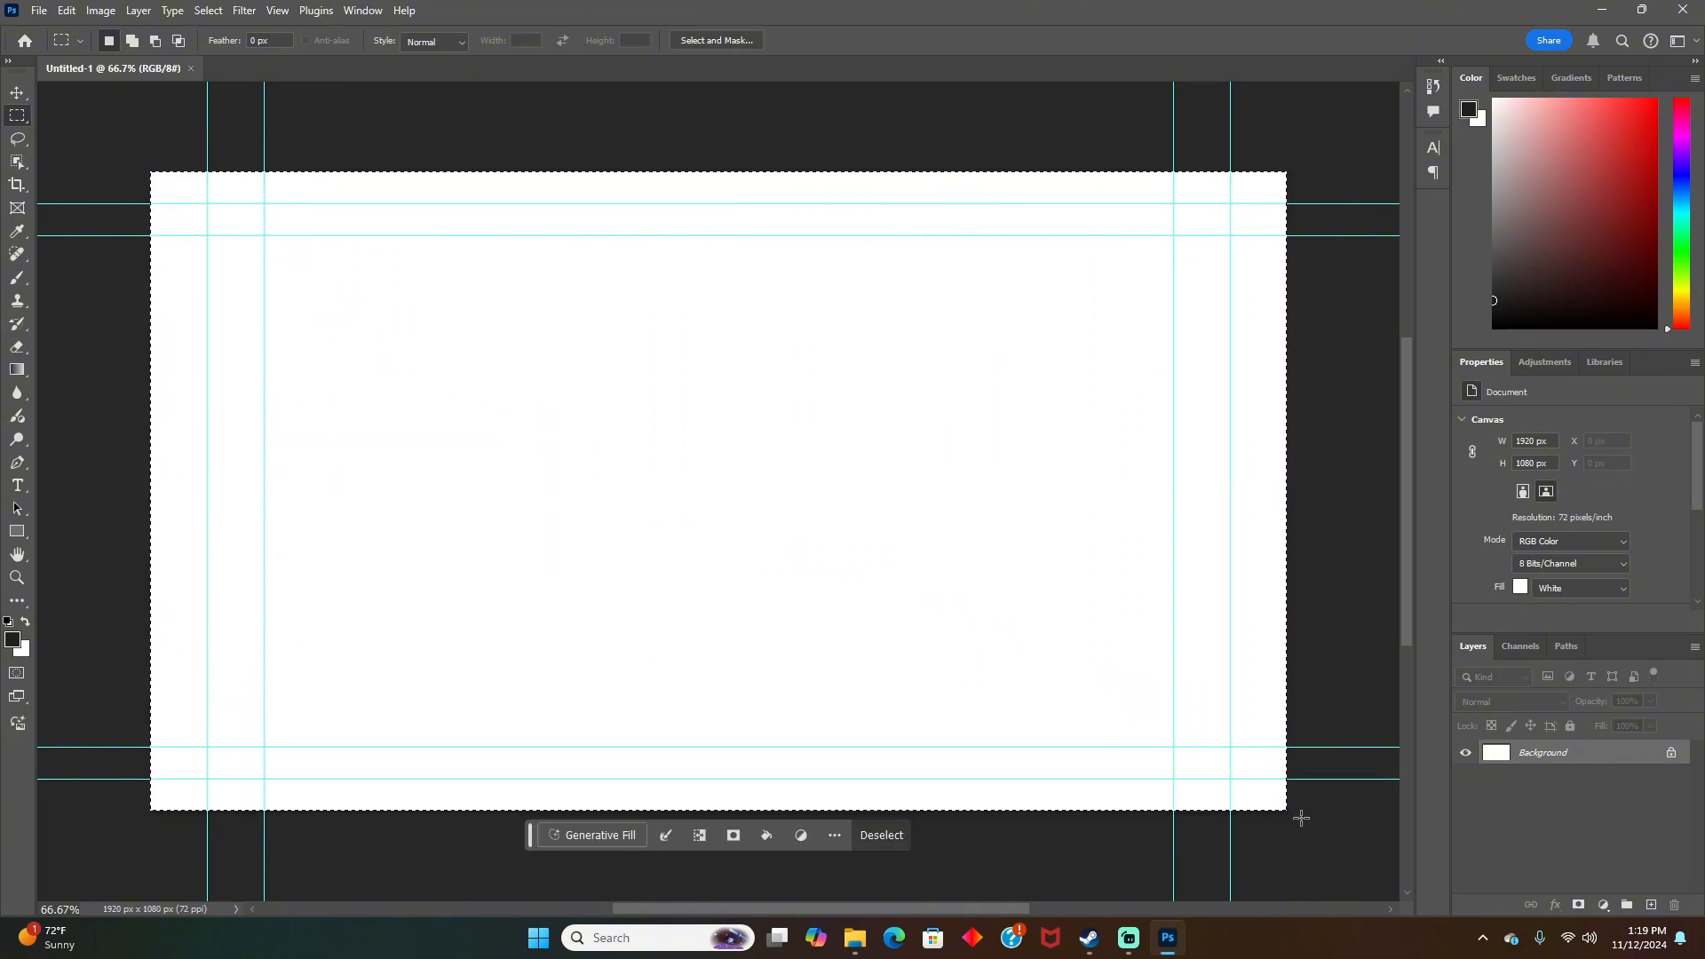
Step: Use Generative Fill with the prompt "inside a empty gaming room" and choose the teal-lit room variation with the angular desk
{"action": "left_click", "coordinate": [595, 838]}
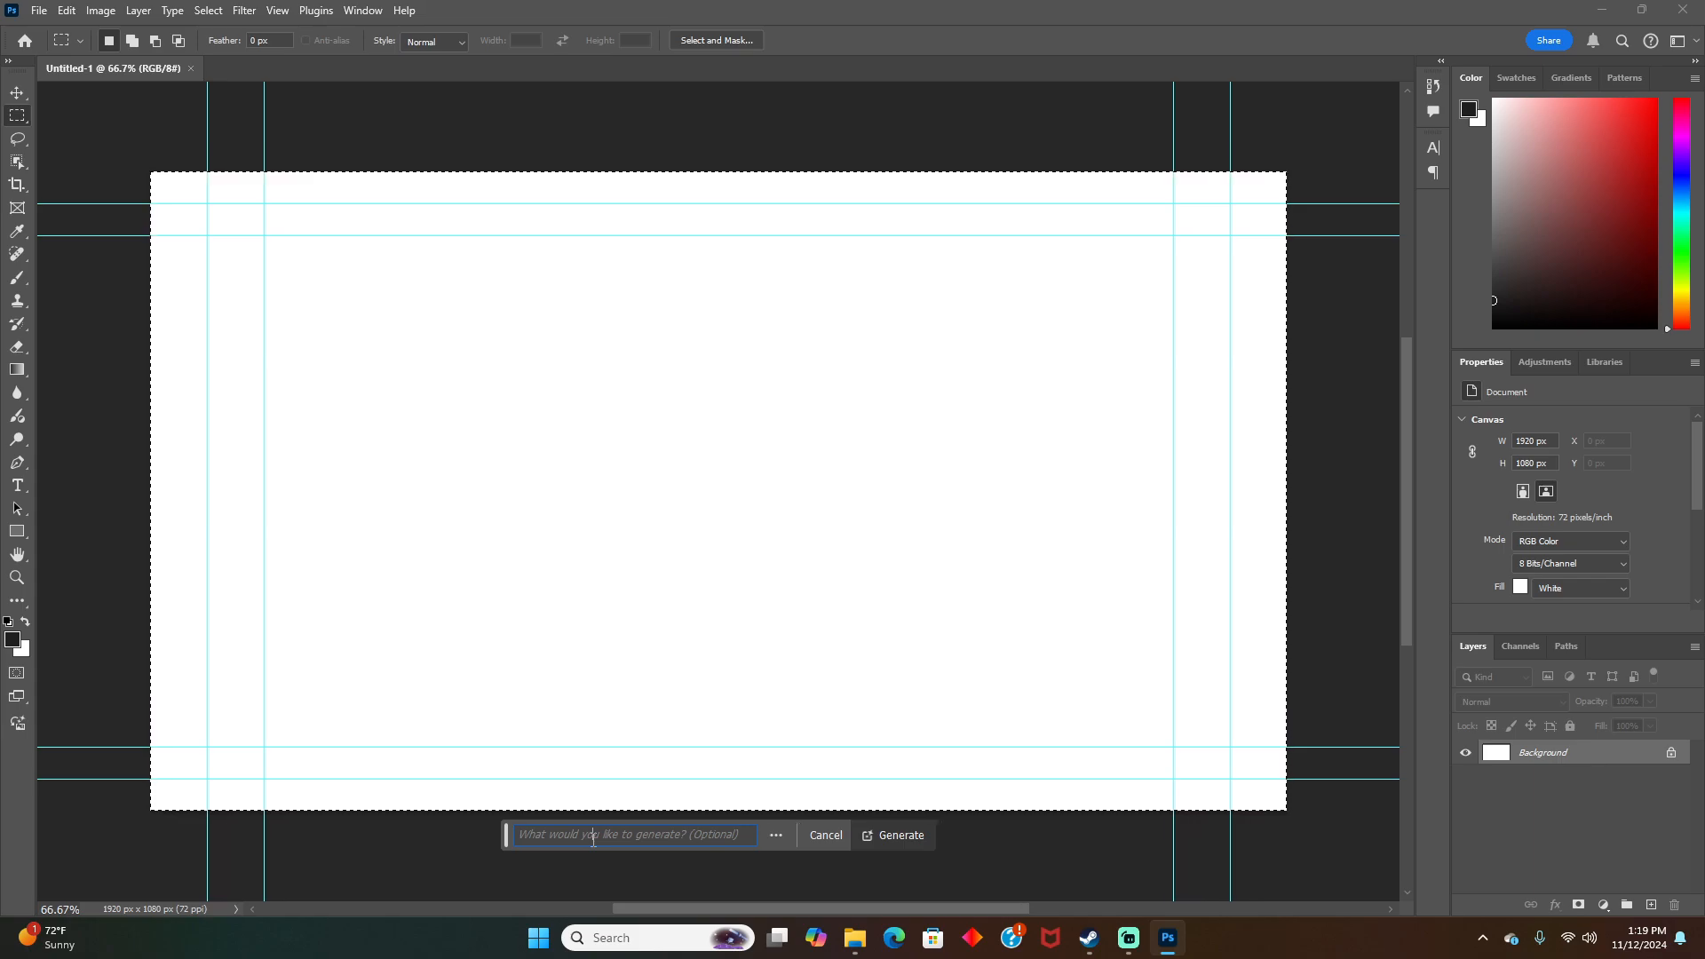
{"action": "type", "text": "a"}
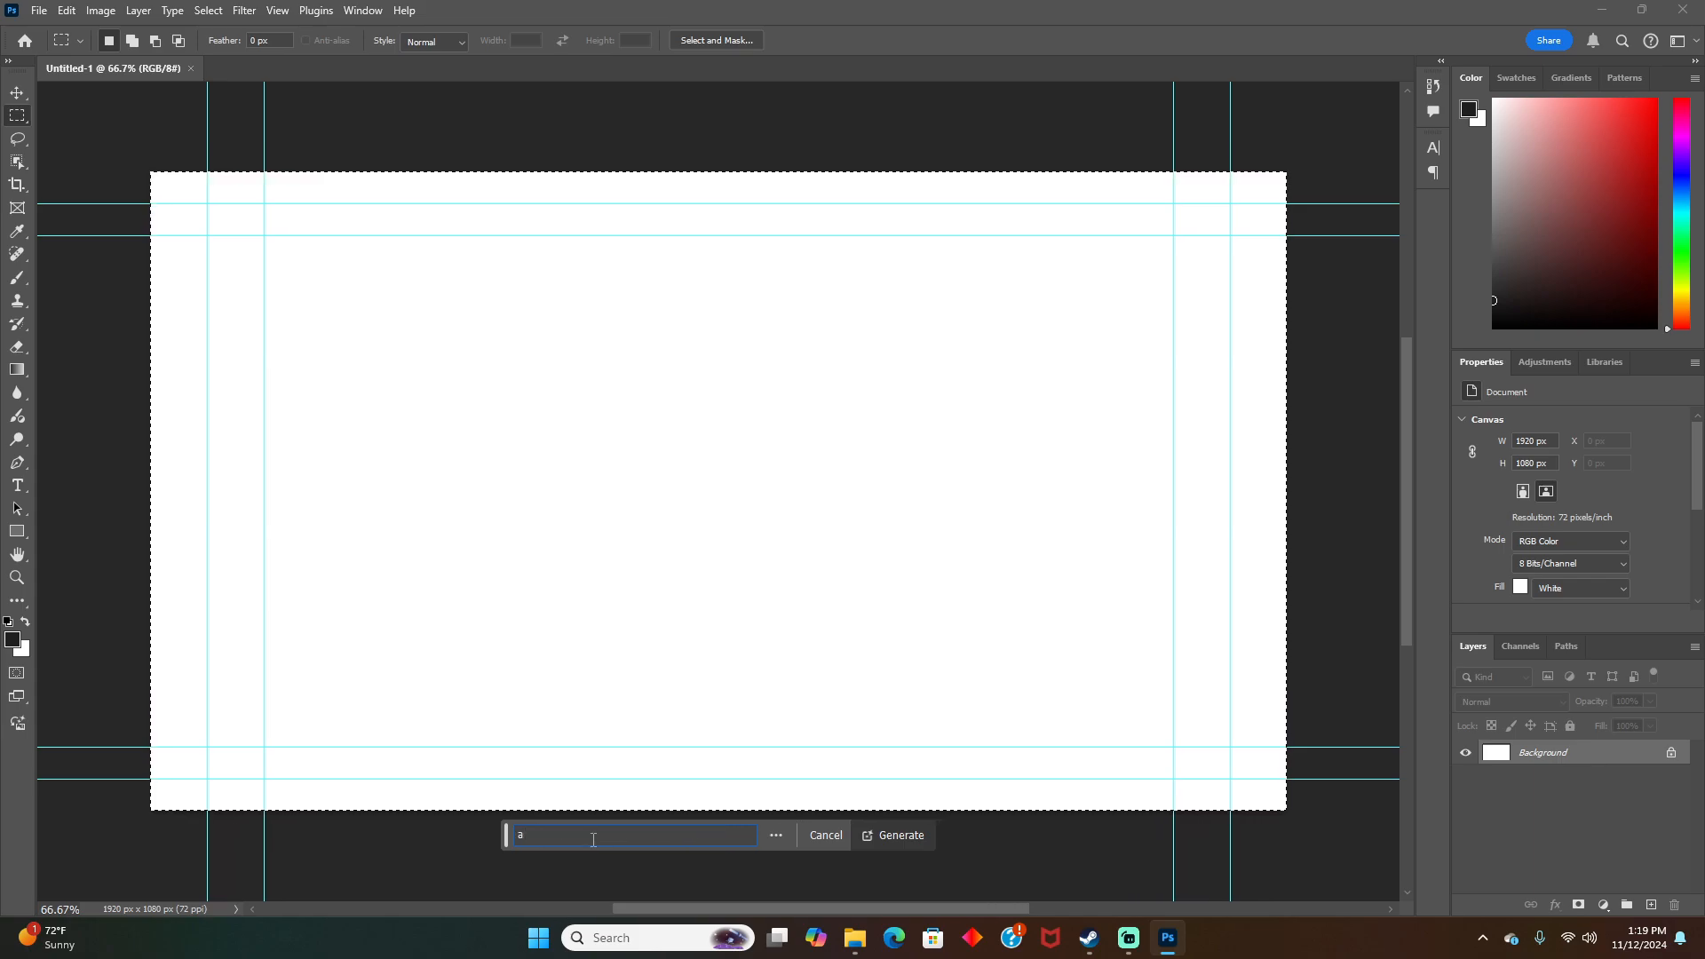
{"action": "key", "text": "BackSpace"}
{"action": "type", "text": "inside a "}
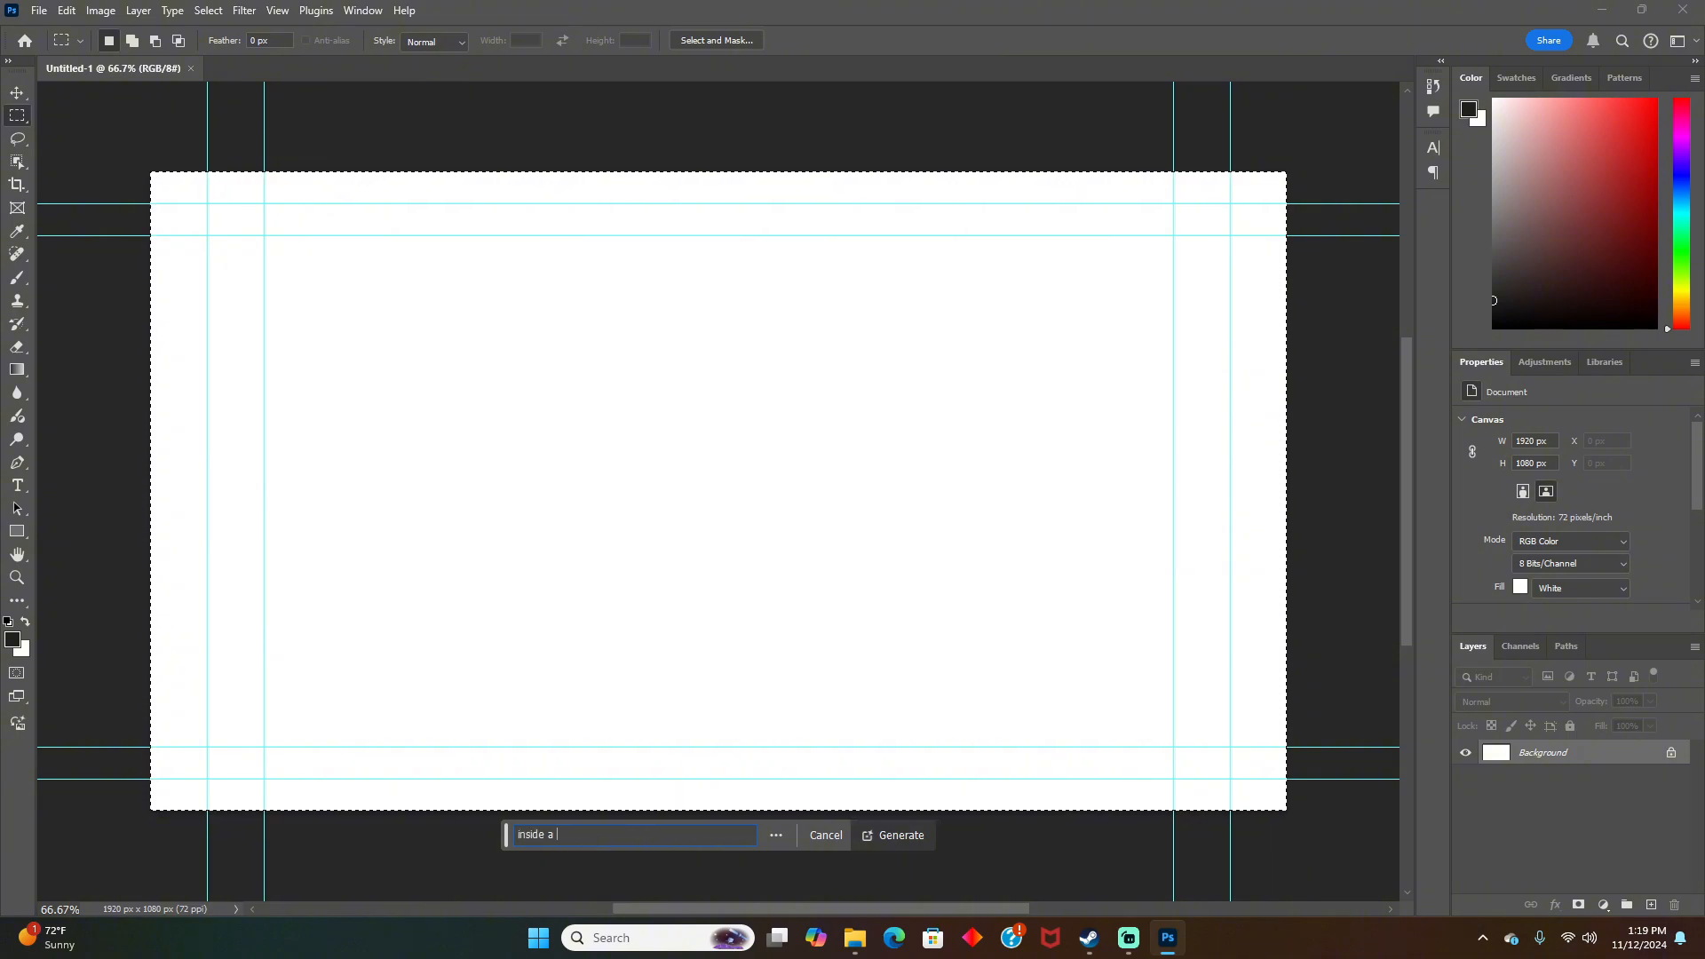
{"action": "type", "text": "empty gaming room"}
{"action": "key", "text": "Return"}
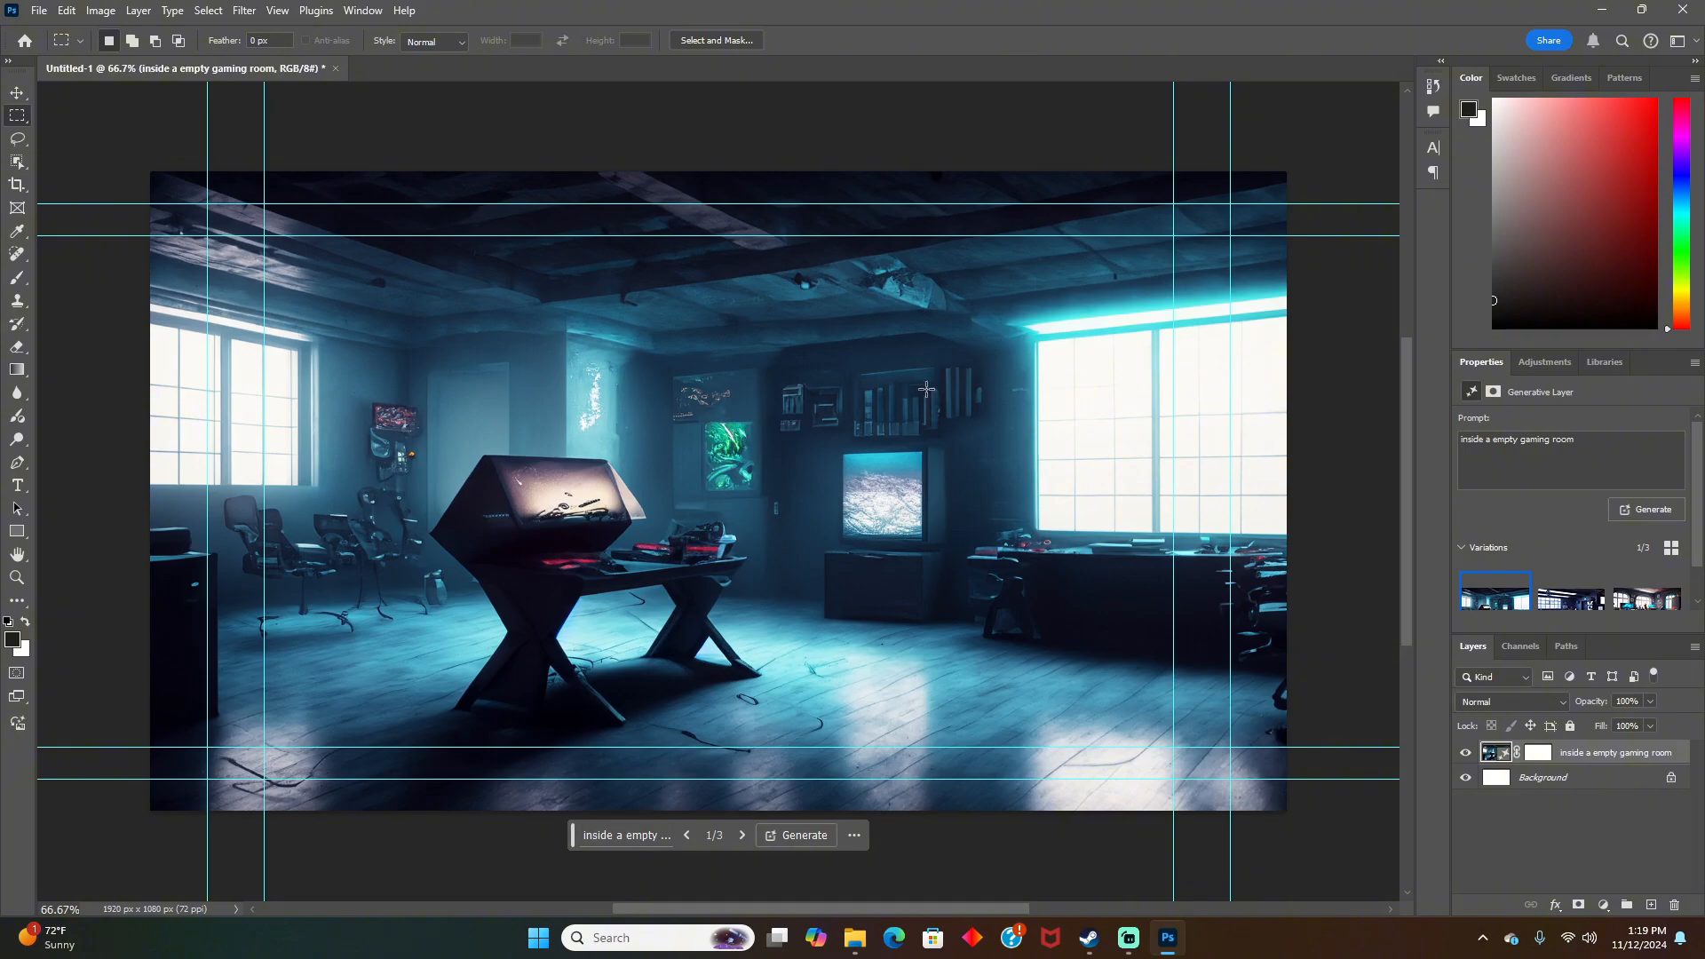
{"action": "left_click", "coordinate": [742, 835]}
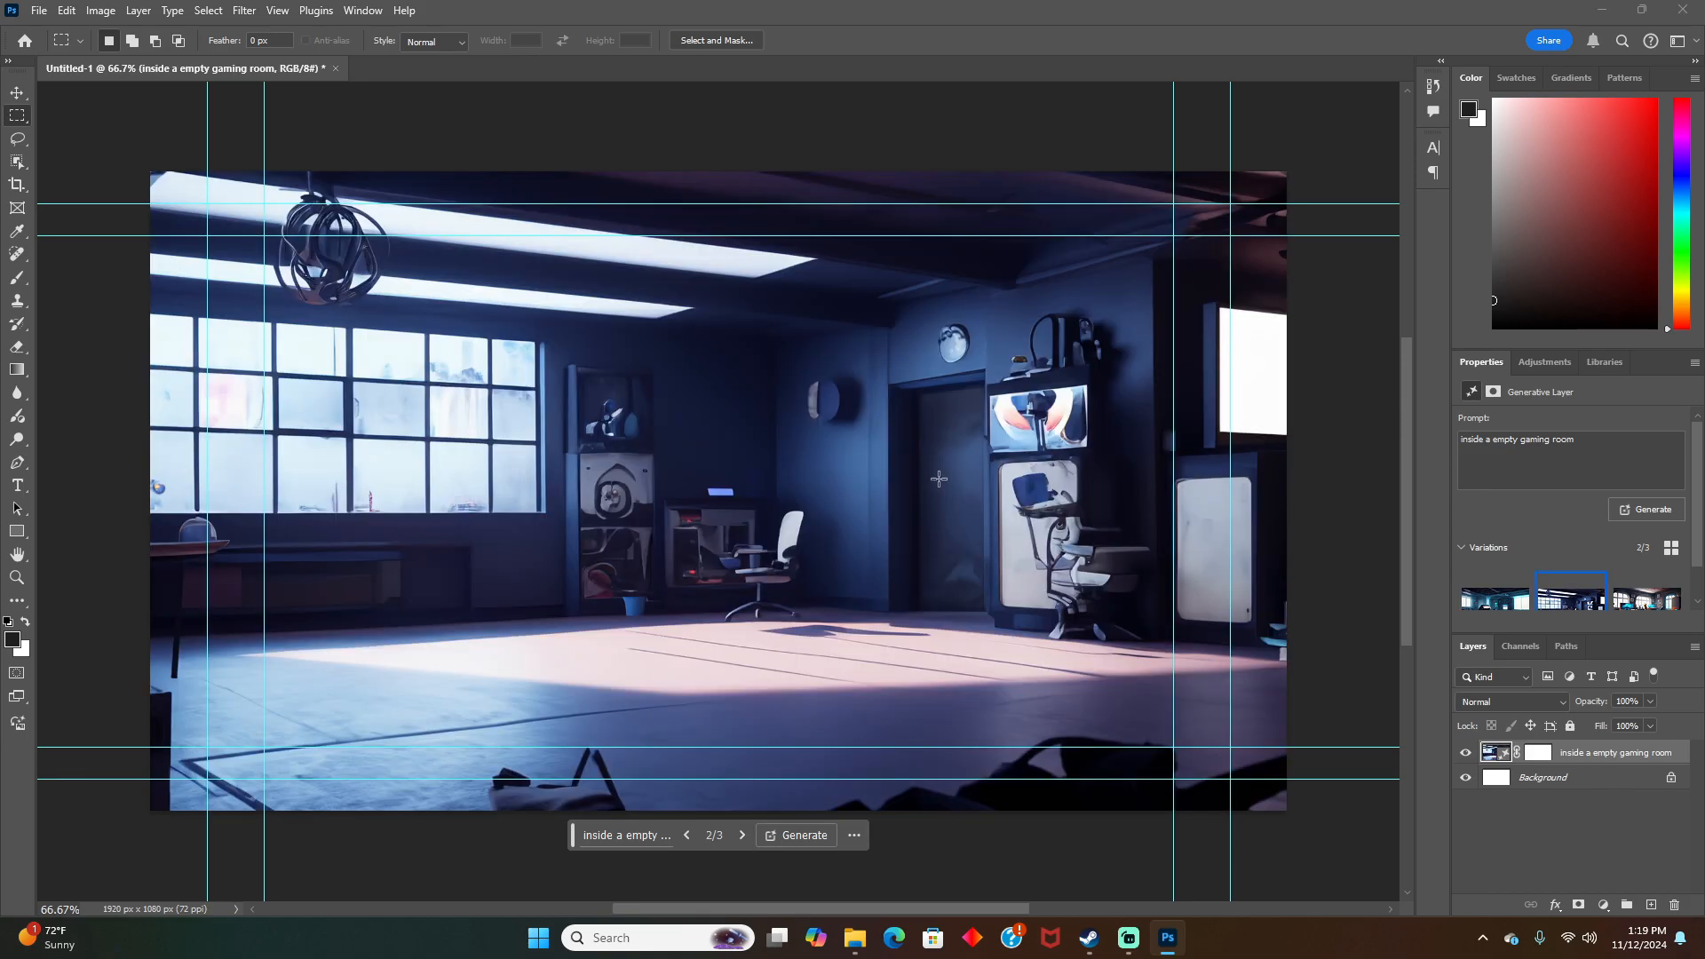
{"action": "left_click", "coordinate": [742, 836]}
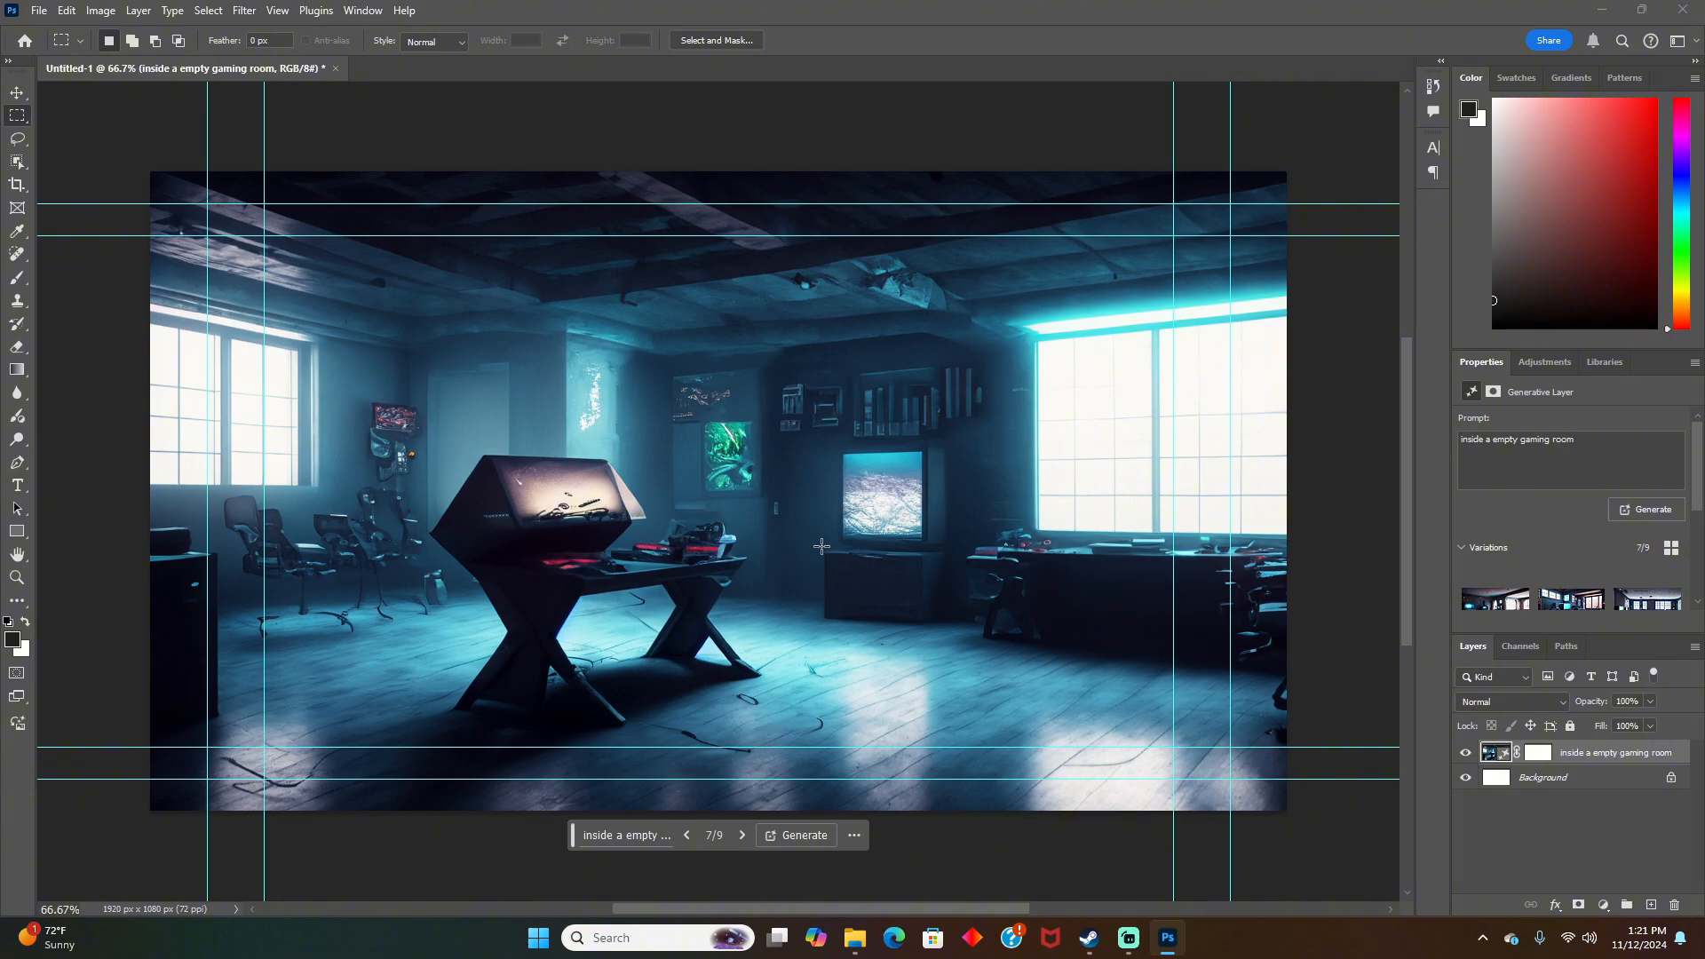
Step: Place the Adobe_Photoshop_CC_icon image from the Edge browser, scale it to about 54%, and position it in the canvas's lower-right area
{"action": "left_click", "coordinate": [894, 937]}
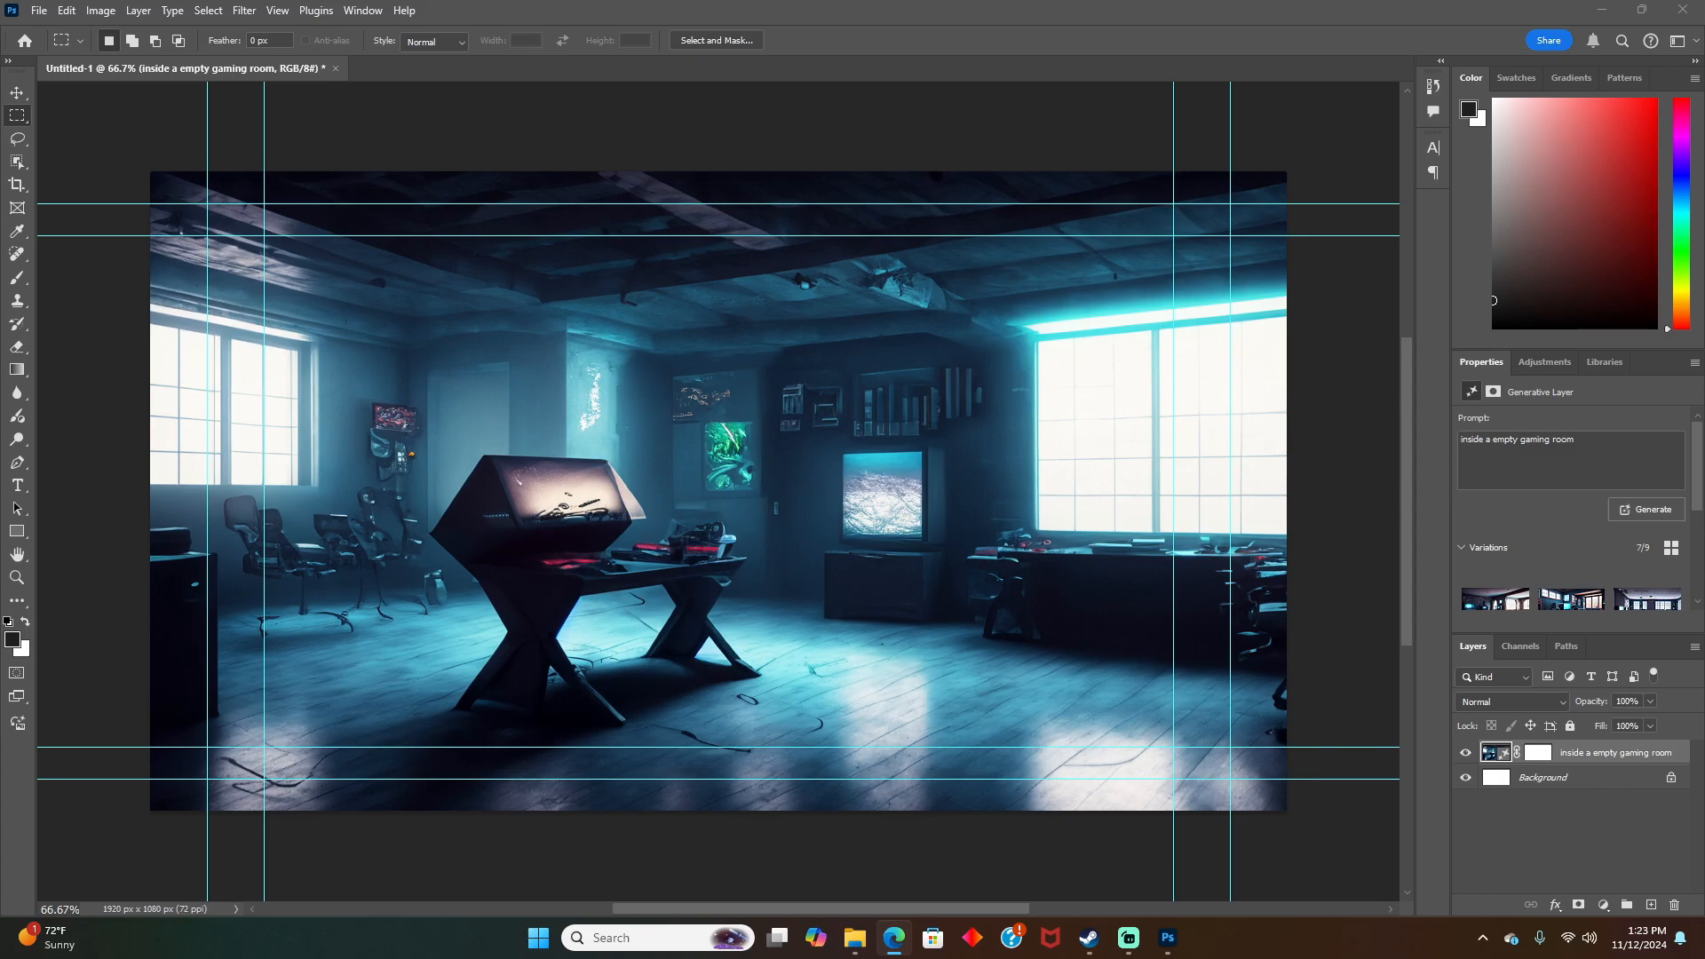
{"action": "left_click_drag", "start_coordinate": [0, 444], "coordinate": [839, 442]}
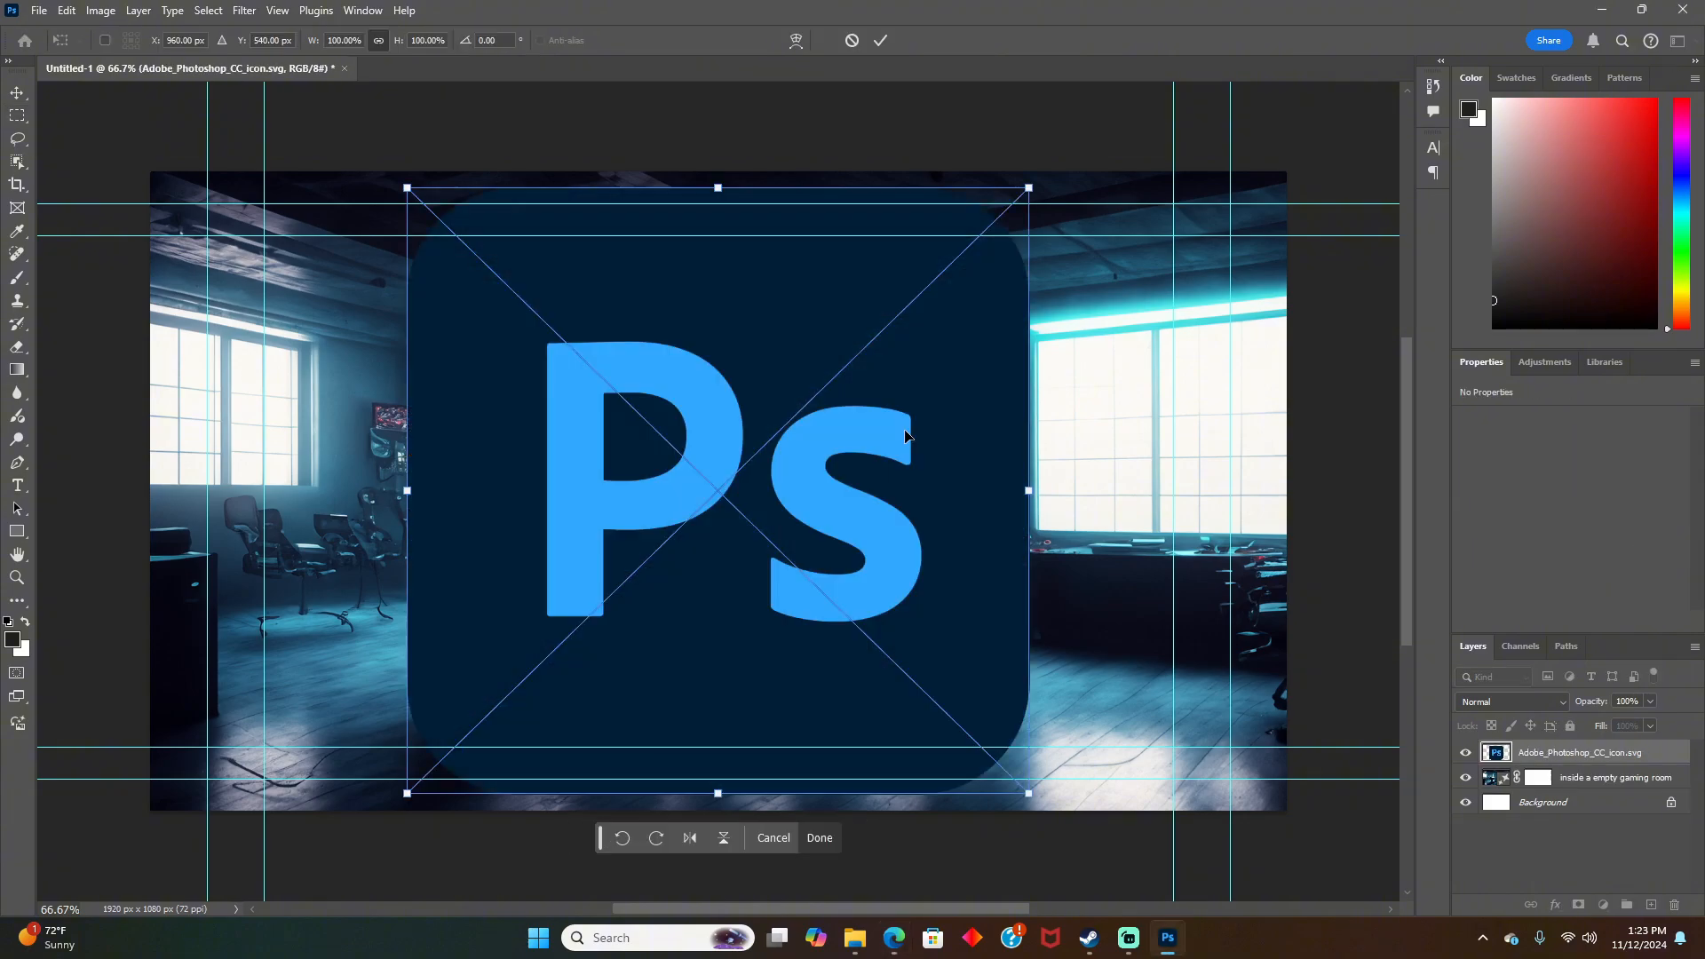
{"action": "left_click_drag", "start_coordinate": [835, 343], "coordinate": [891, 377]}
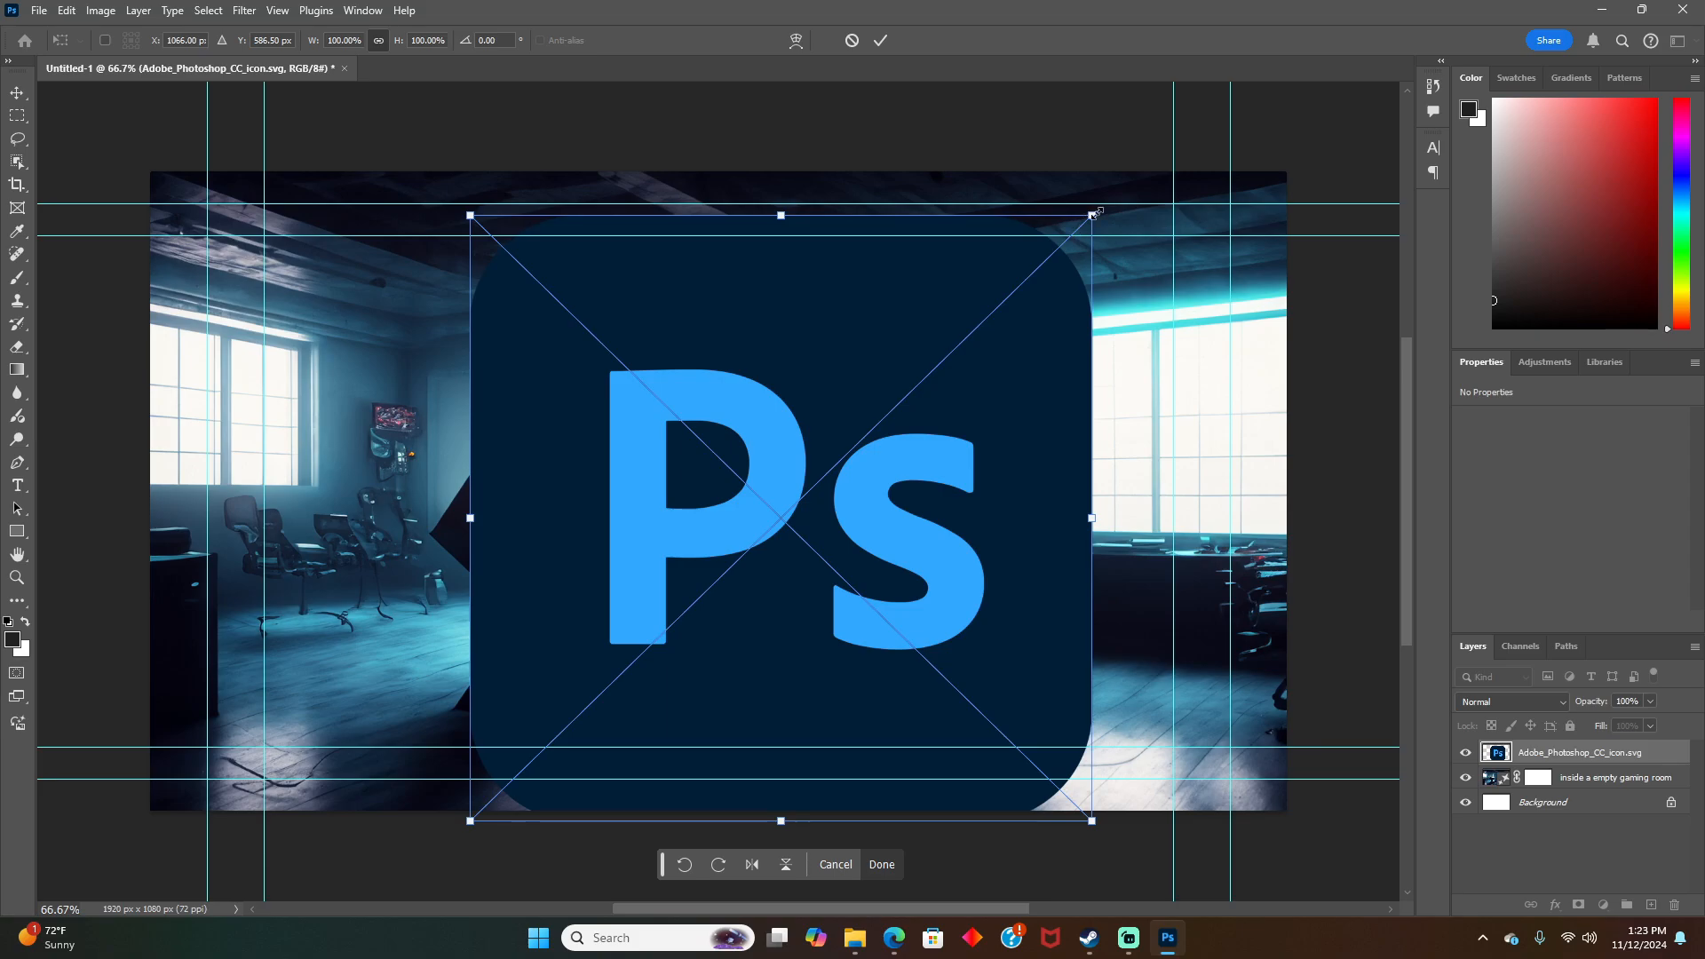
{"action": "left_click_drag", "start_coordinate": [1084, 221], "coordinate": [829, 465]}
{"action": "left_click_drag", "start_coordinate": [723, 593], "coordinate": [1071, 533]}
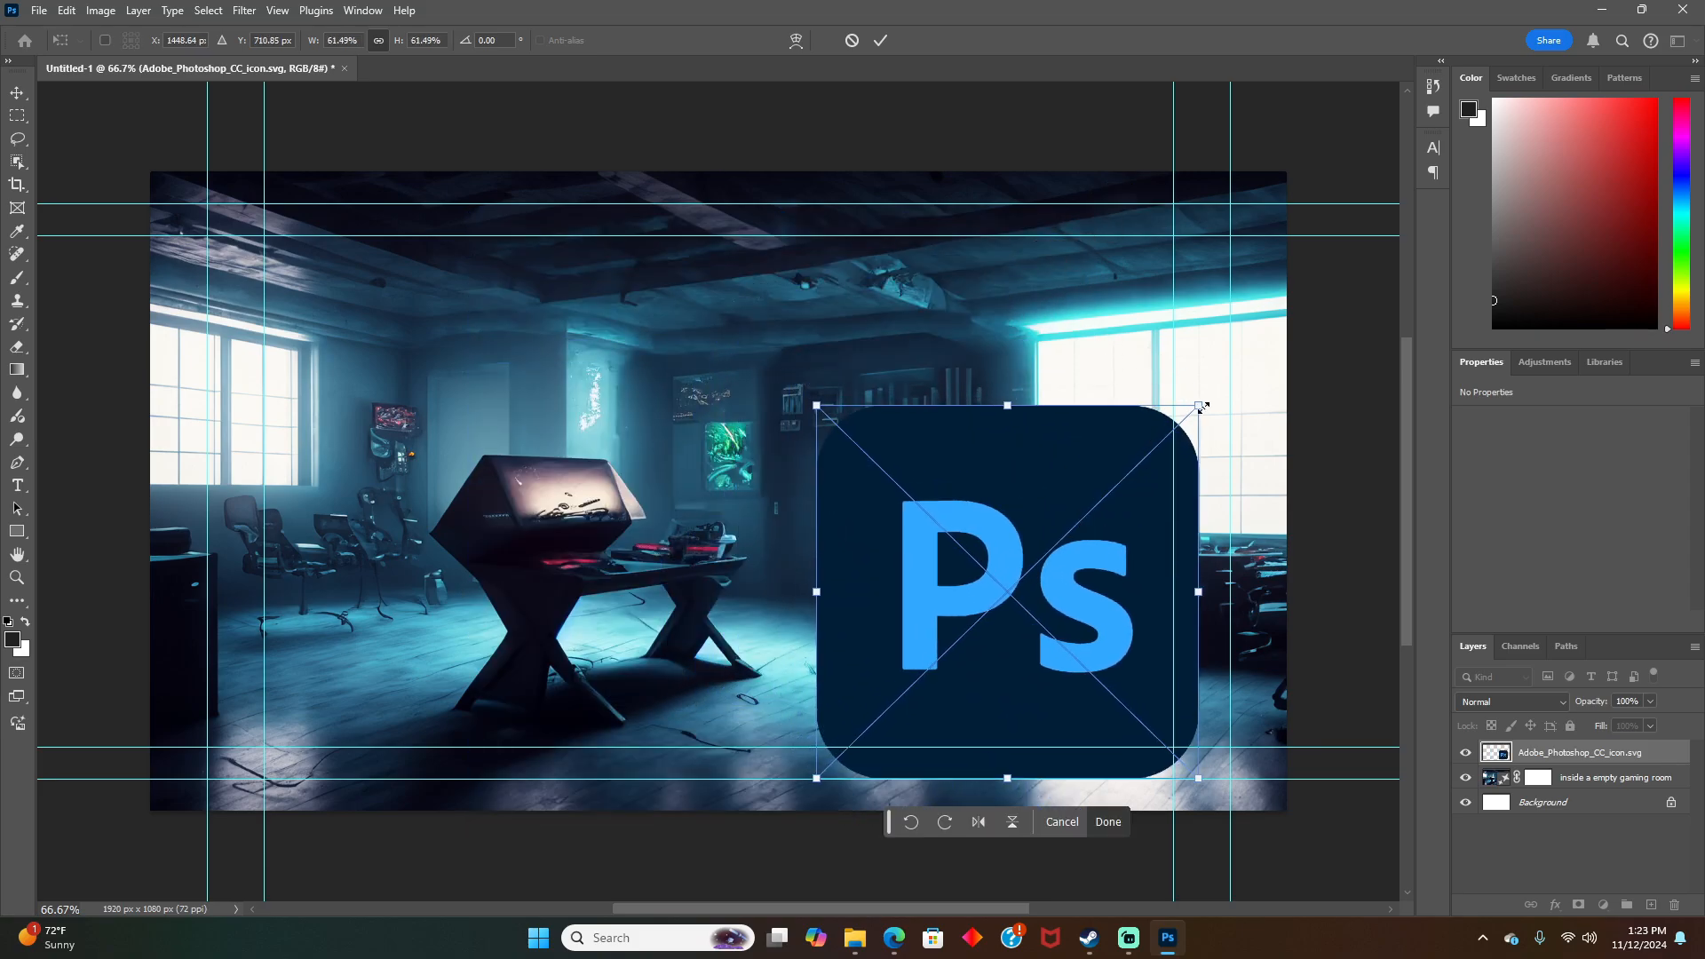
{"action": "left_click_drag", "start_coordinate": [1199, 405], "coordinate": [1151, 451]}
{"action": "left_click_drag", "start_coordinate": [946, 580], "coordinate": [1061, 591]}
{"action": "left_click", "coordinate": [1200, 833]}
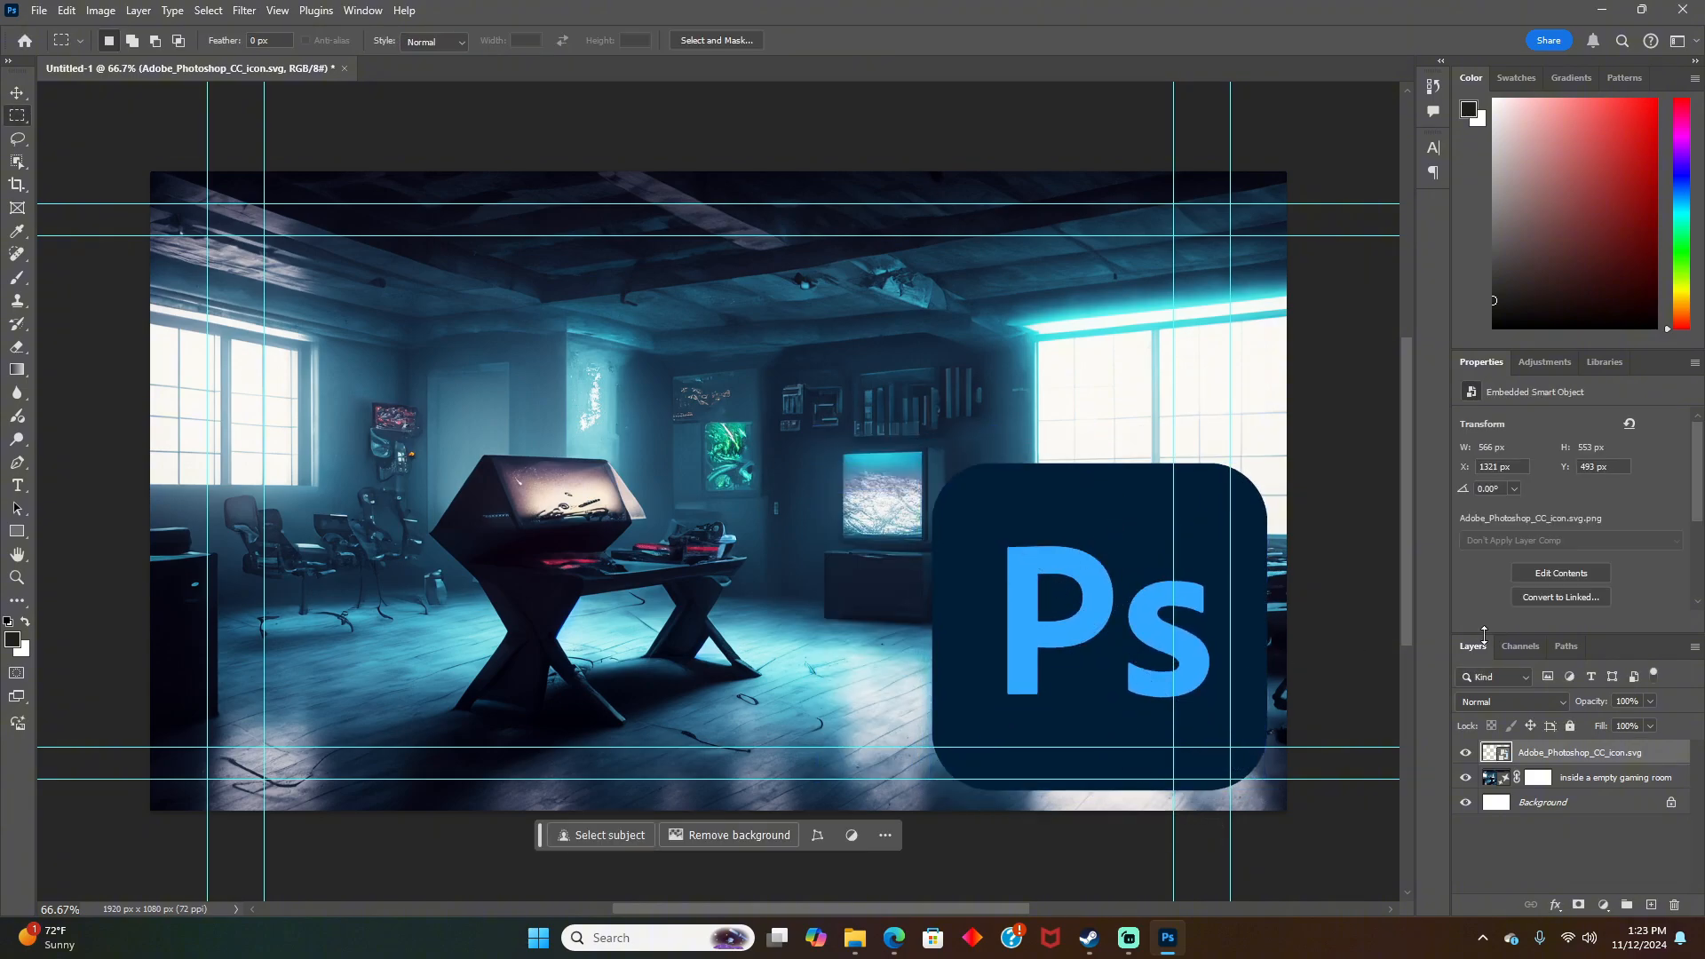
Step: Apply Bevel & Emboss with Contour, Inner Glow and Outer Glow to the Photoshop icon layer
{"action": "double_click", "coordinate": [1664, 758]}
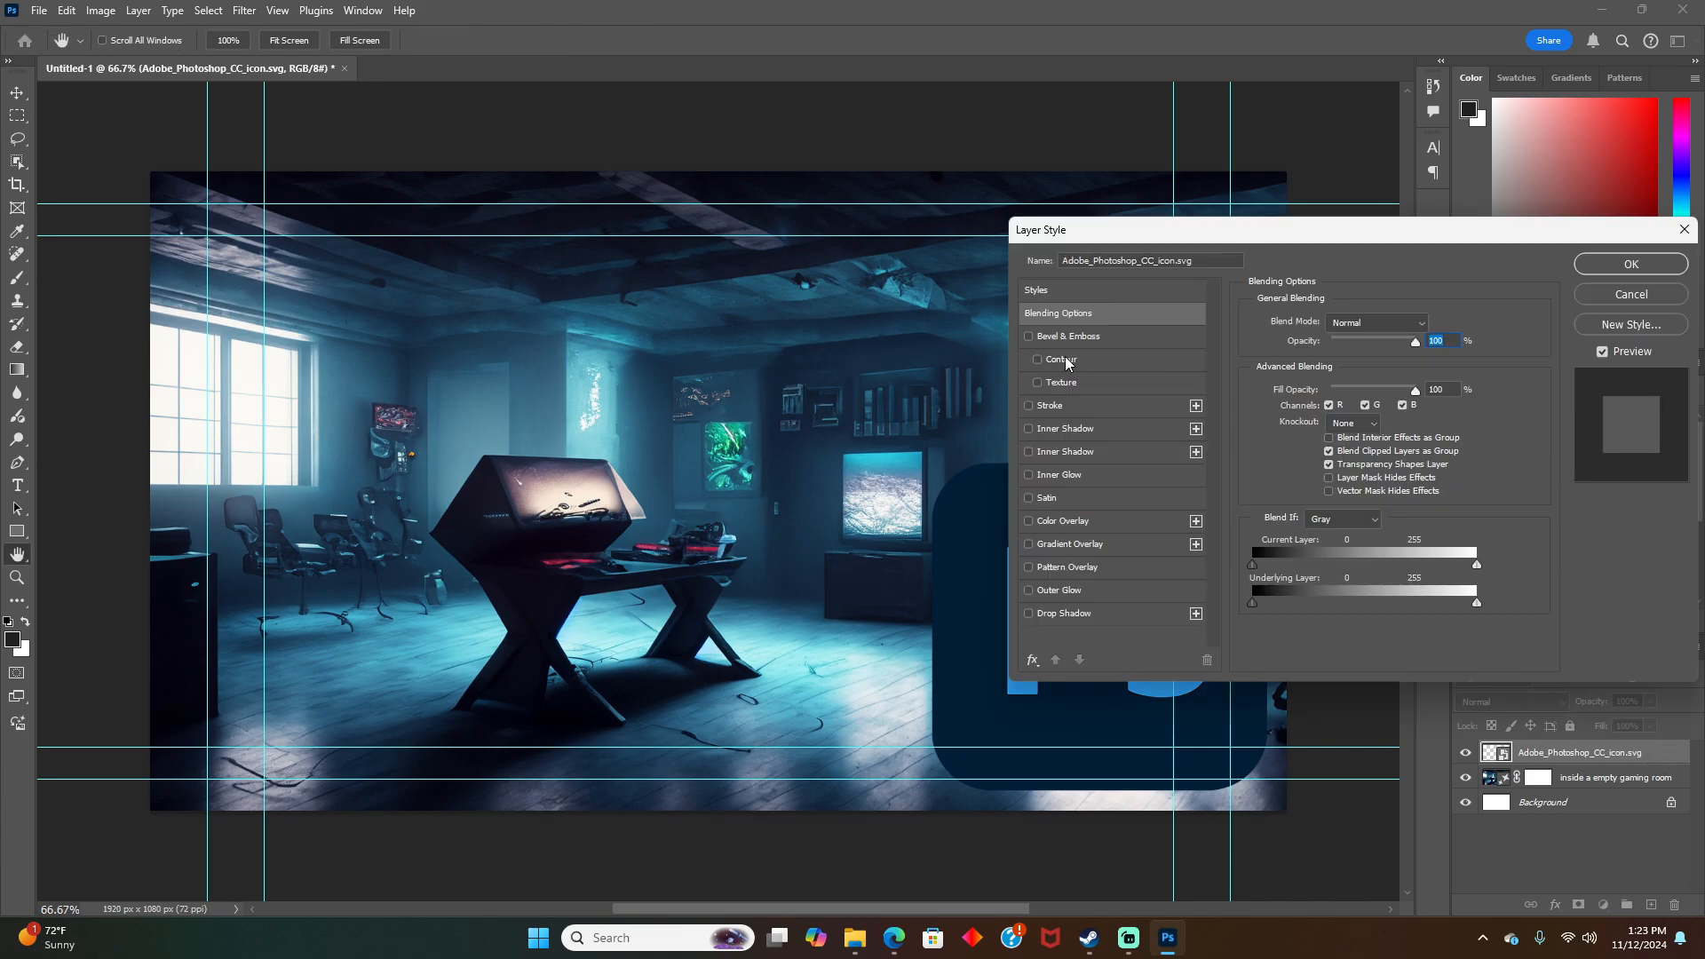
{"action": "left_click_drag", "start_coordinate": [1305, 233], "coordinate": [504, 231]}
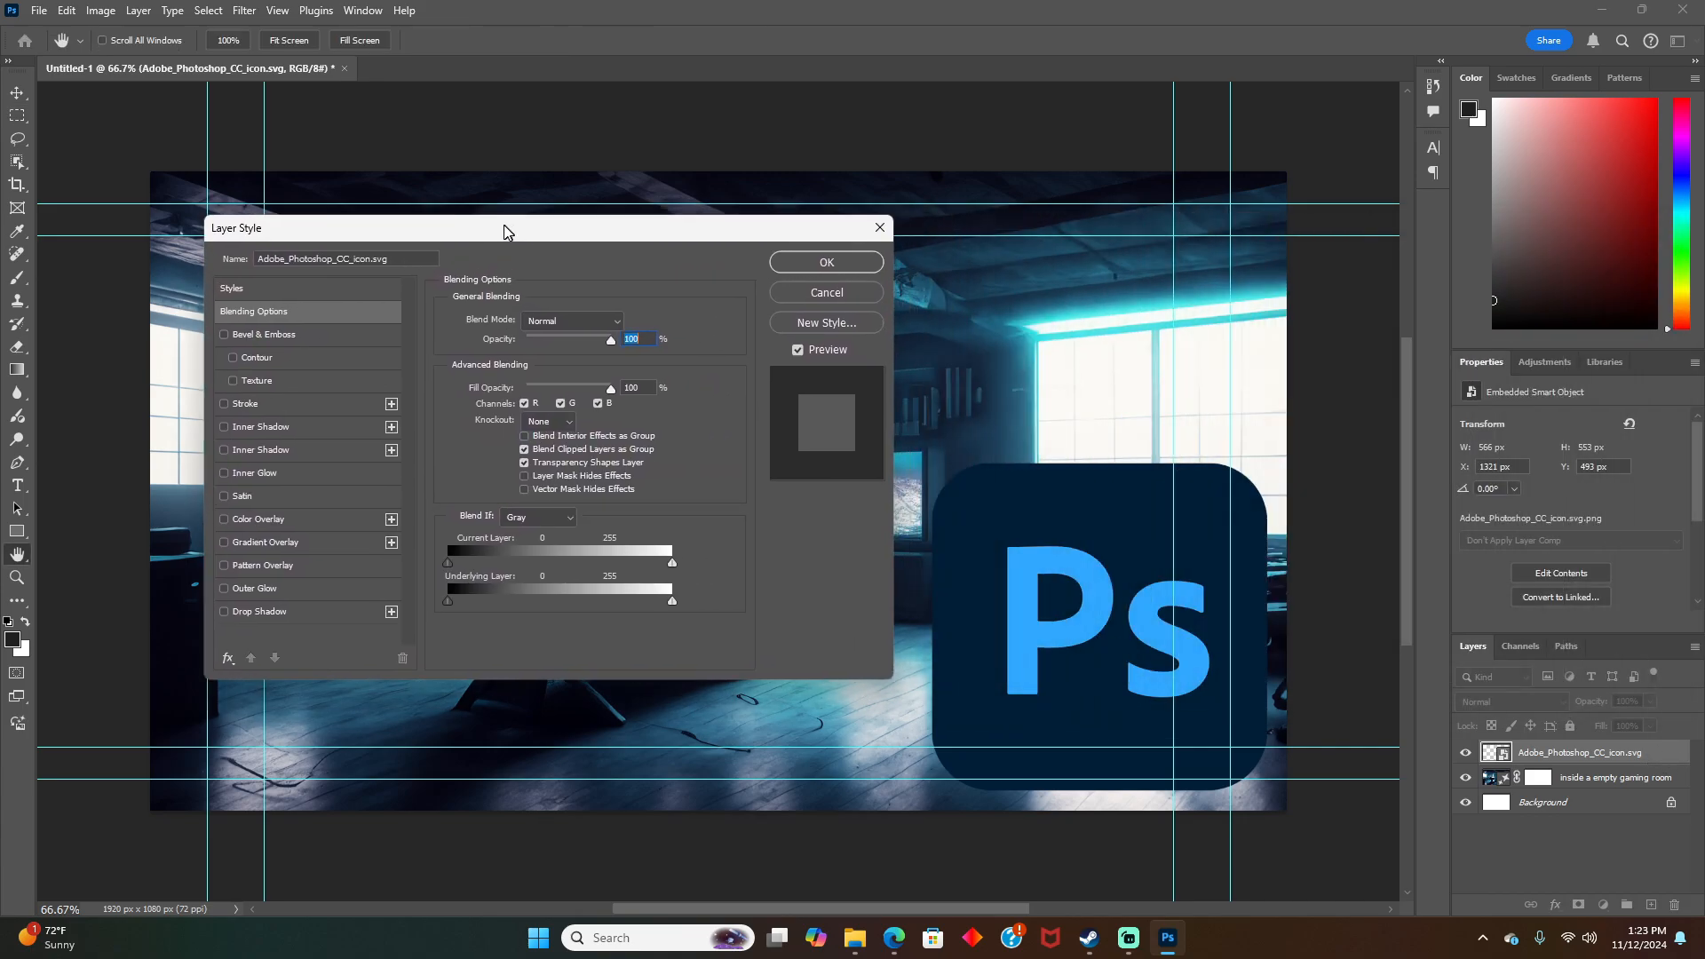
{"action": "left_click", "coordinate": [224, 334]}
{"action": "left_click", "coordinate": [232, 357]}
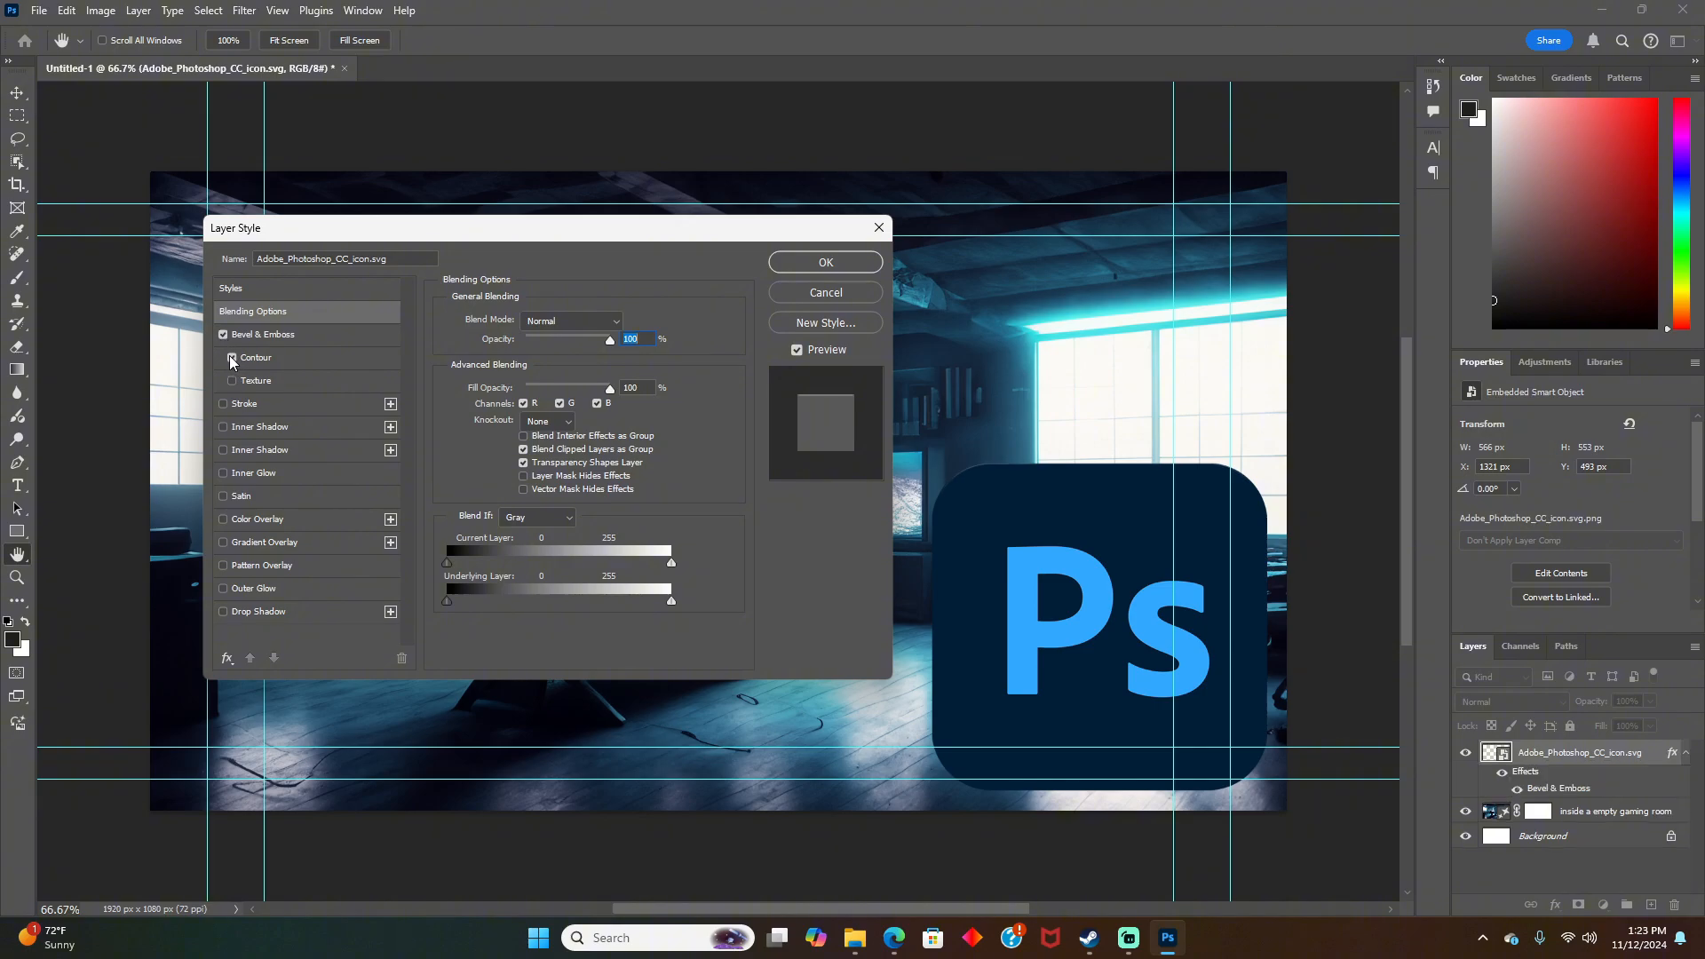
{"action": "left_click", "coordinate": [223, 473]}
{"action": "left_click", "coordinate": [222, 589]}
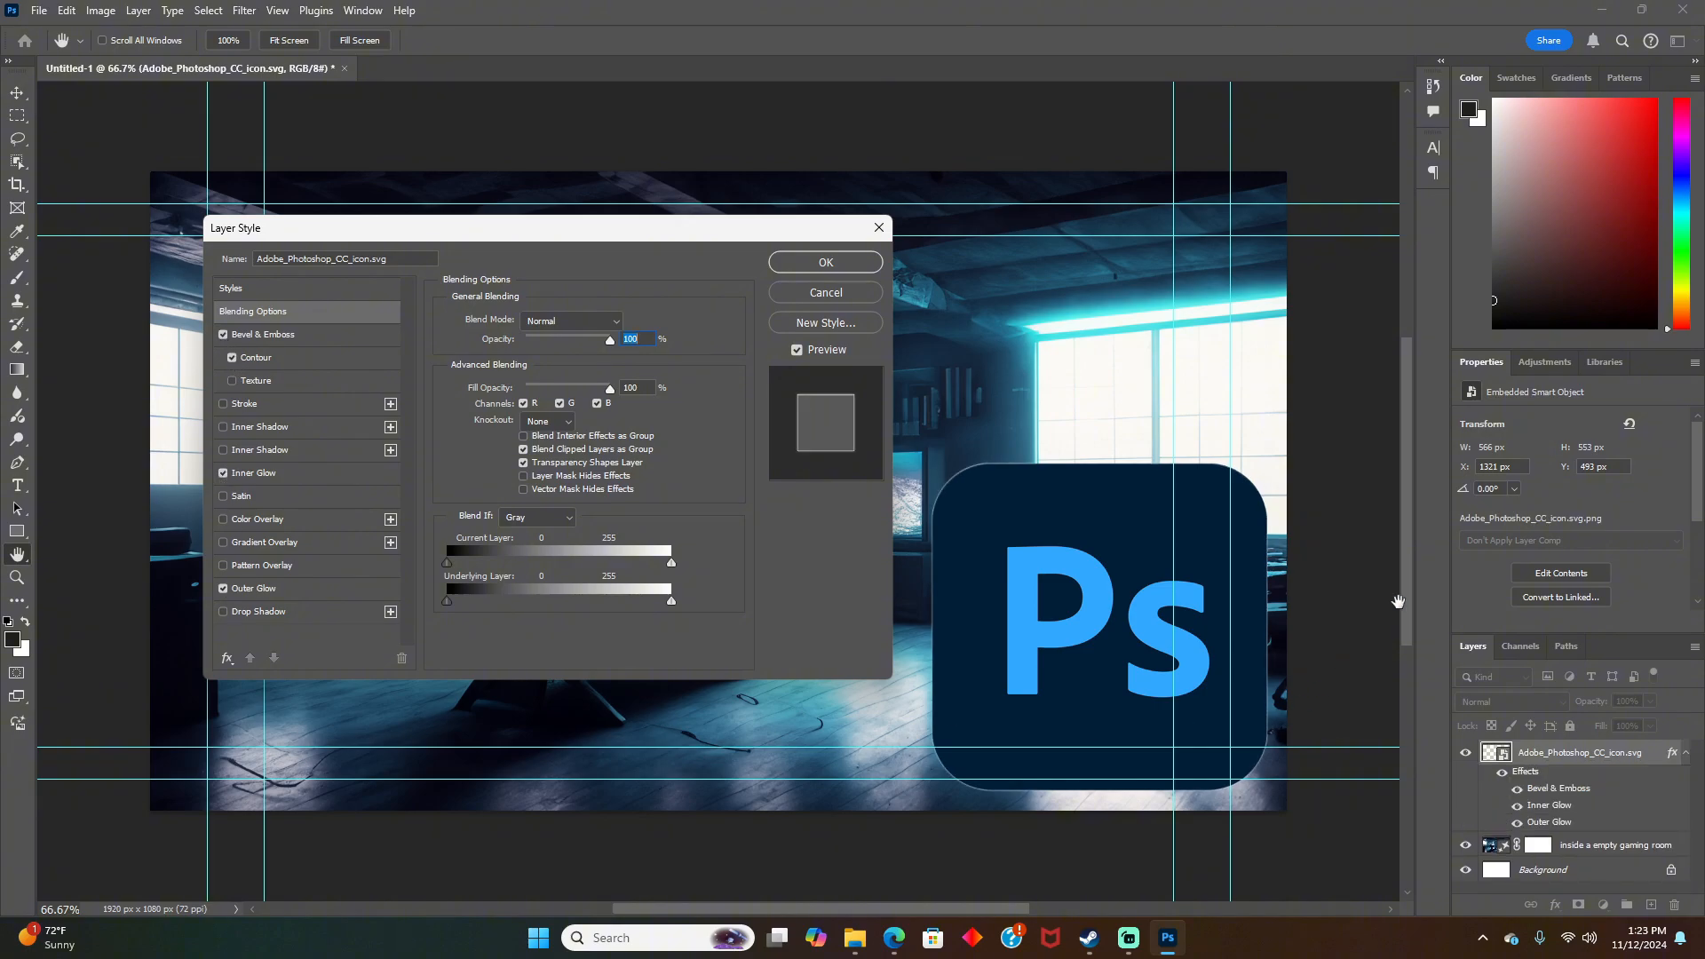
{"action": "left_click", "coordinate": [799, 262]}
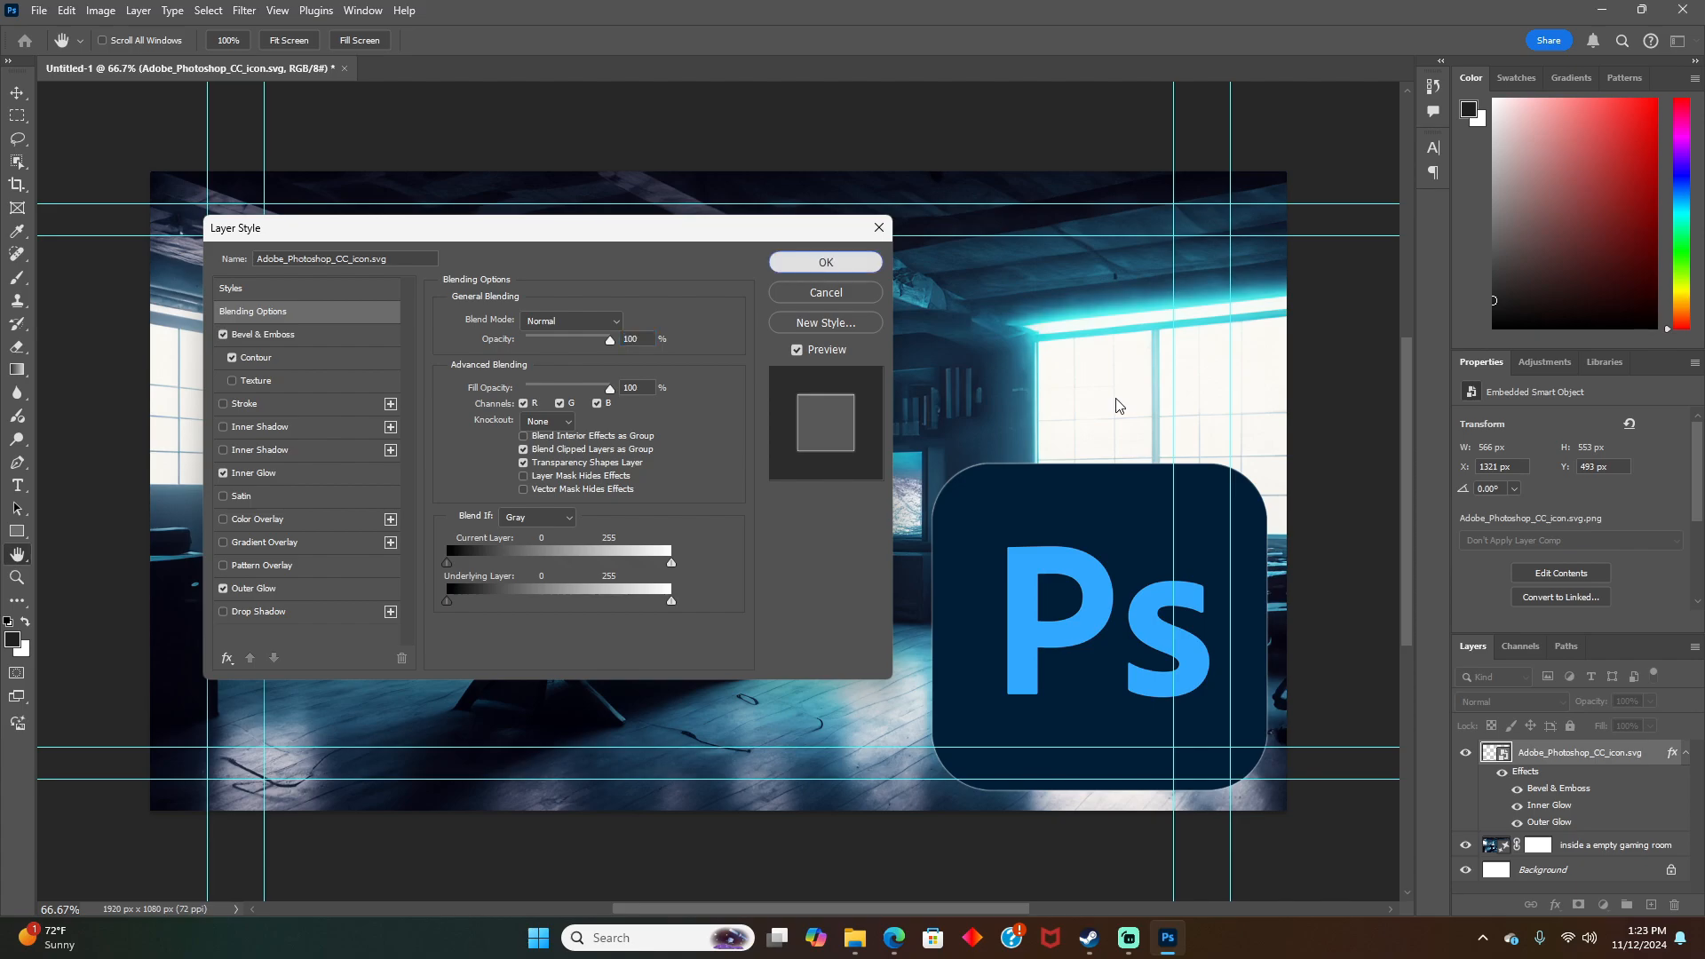
{"action": "key", "text": "m"}
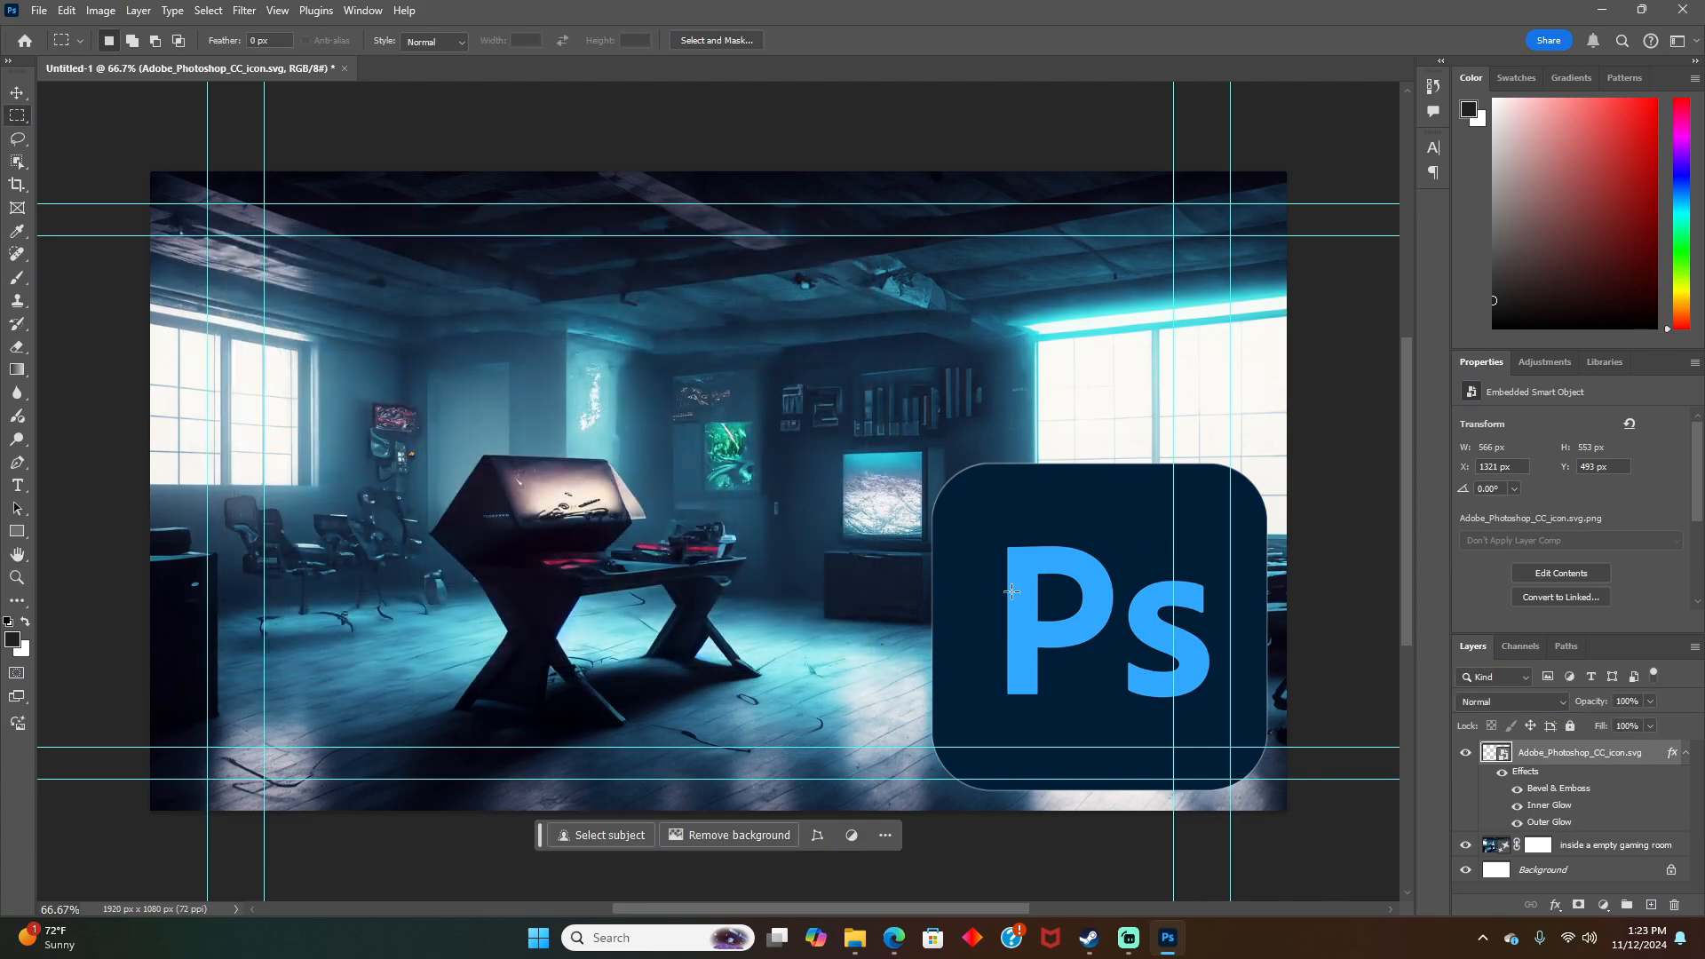
Step: Scale the Photoshop icon down to about 43% and move it to the canvas's upper-right corner
{"action": "left_click", "coordinate": [1598, 854]}
{"action": "left_click", "coordinate": [1570, 757]}
{"action": "key", "text": "ctrl+t"}
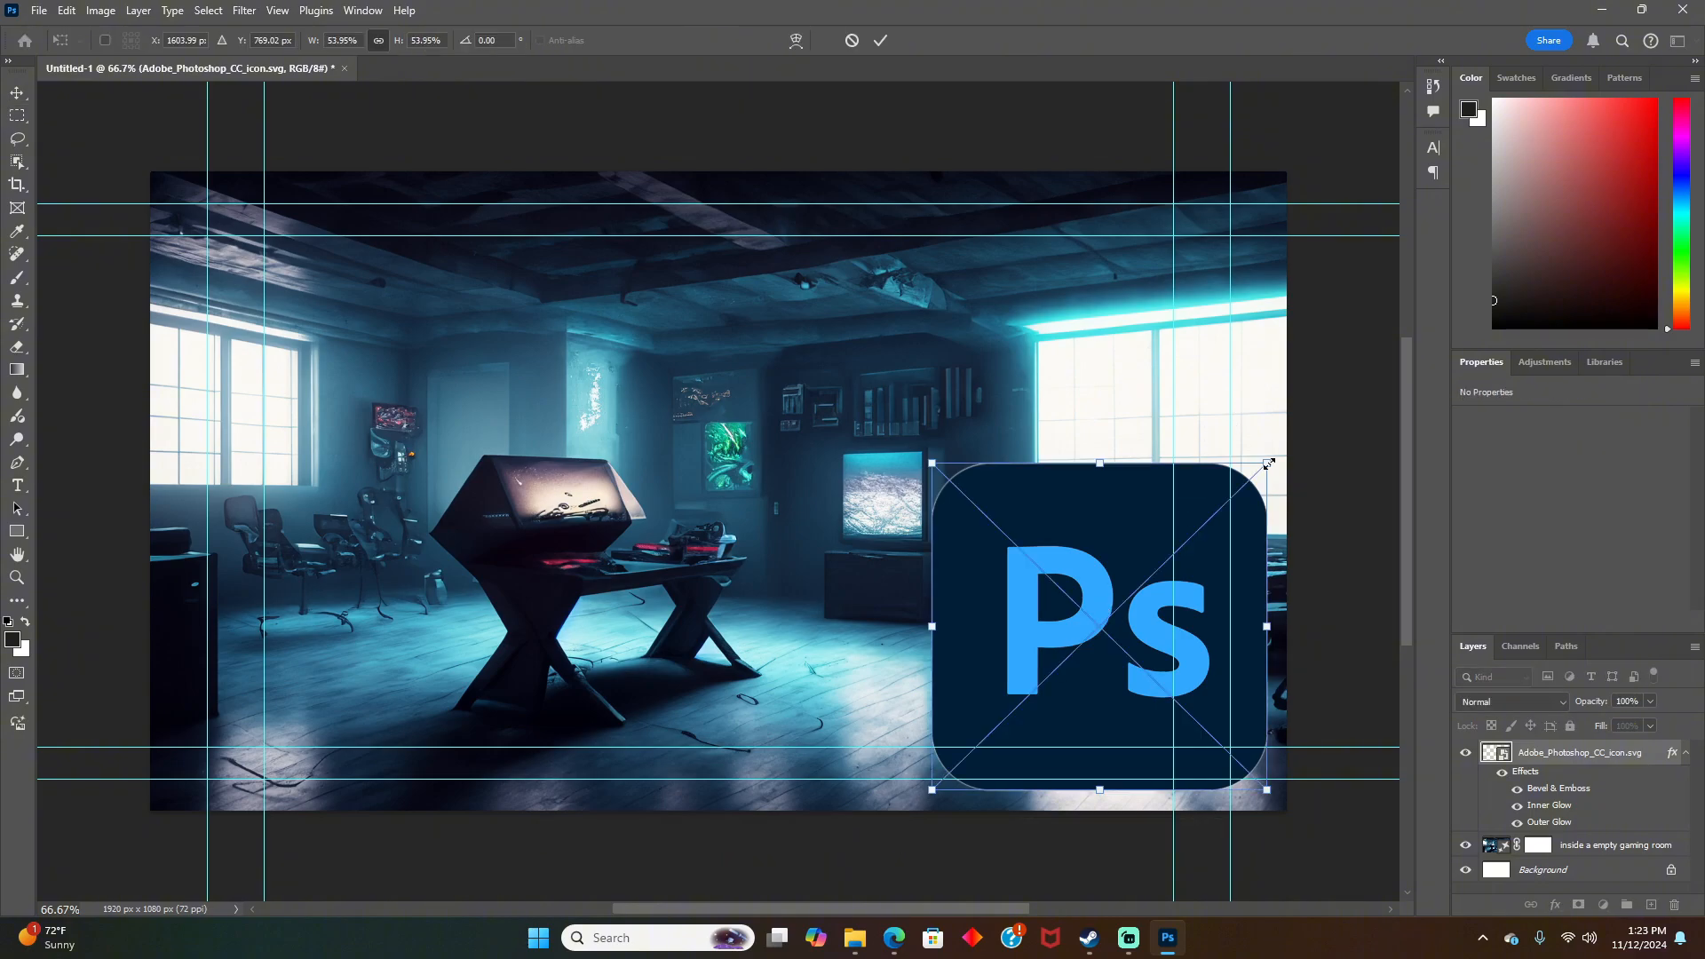
{"action": "left_click_drag", "start_coordinate": [1268, 463], "coordinate": [1199, 529]}
{"action": "left_click_drag", "start_coordinate": [1077, 659], "coordinate": [1151, 328]}
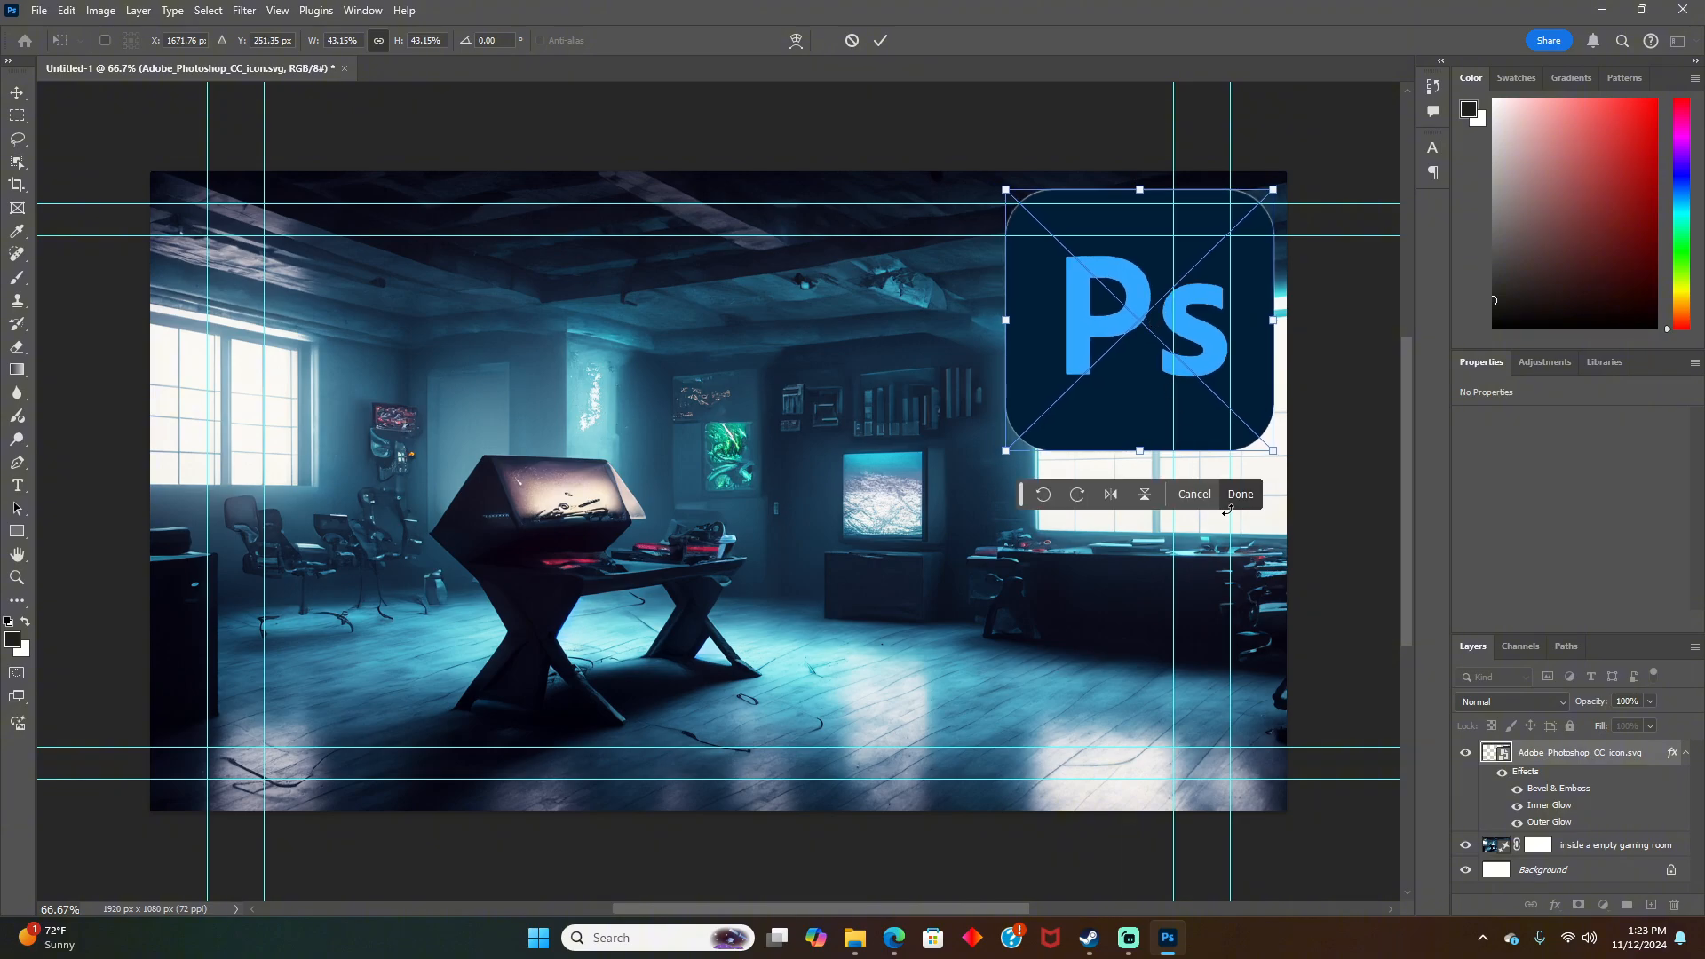
{"action": "left_click", "coordinate": [1240, 495]}
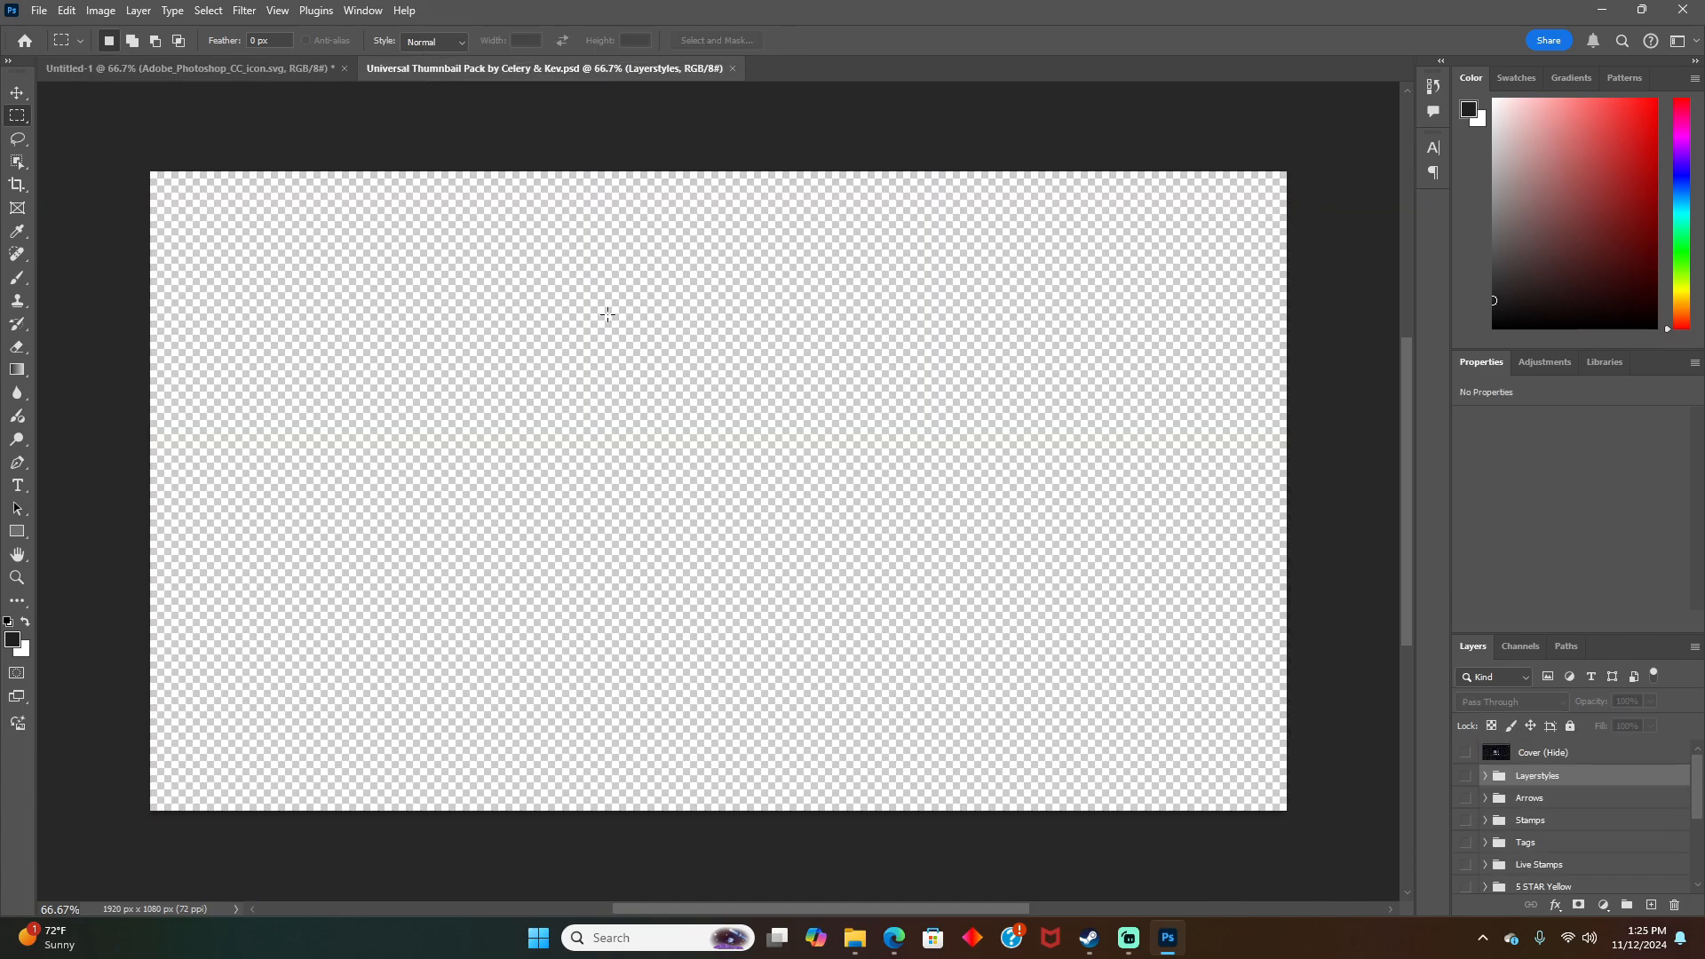
Step: Show the Layerstyles group in the thumbnail pack and copy its blue black-outlined "4" text layer into the Untitled-1 document
{"action": "left_click", "coordinate": [1465, 776]}
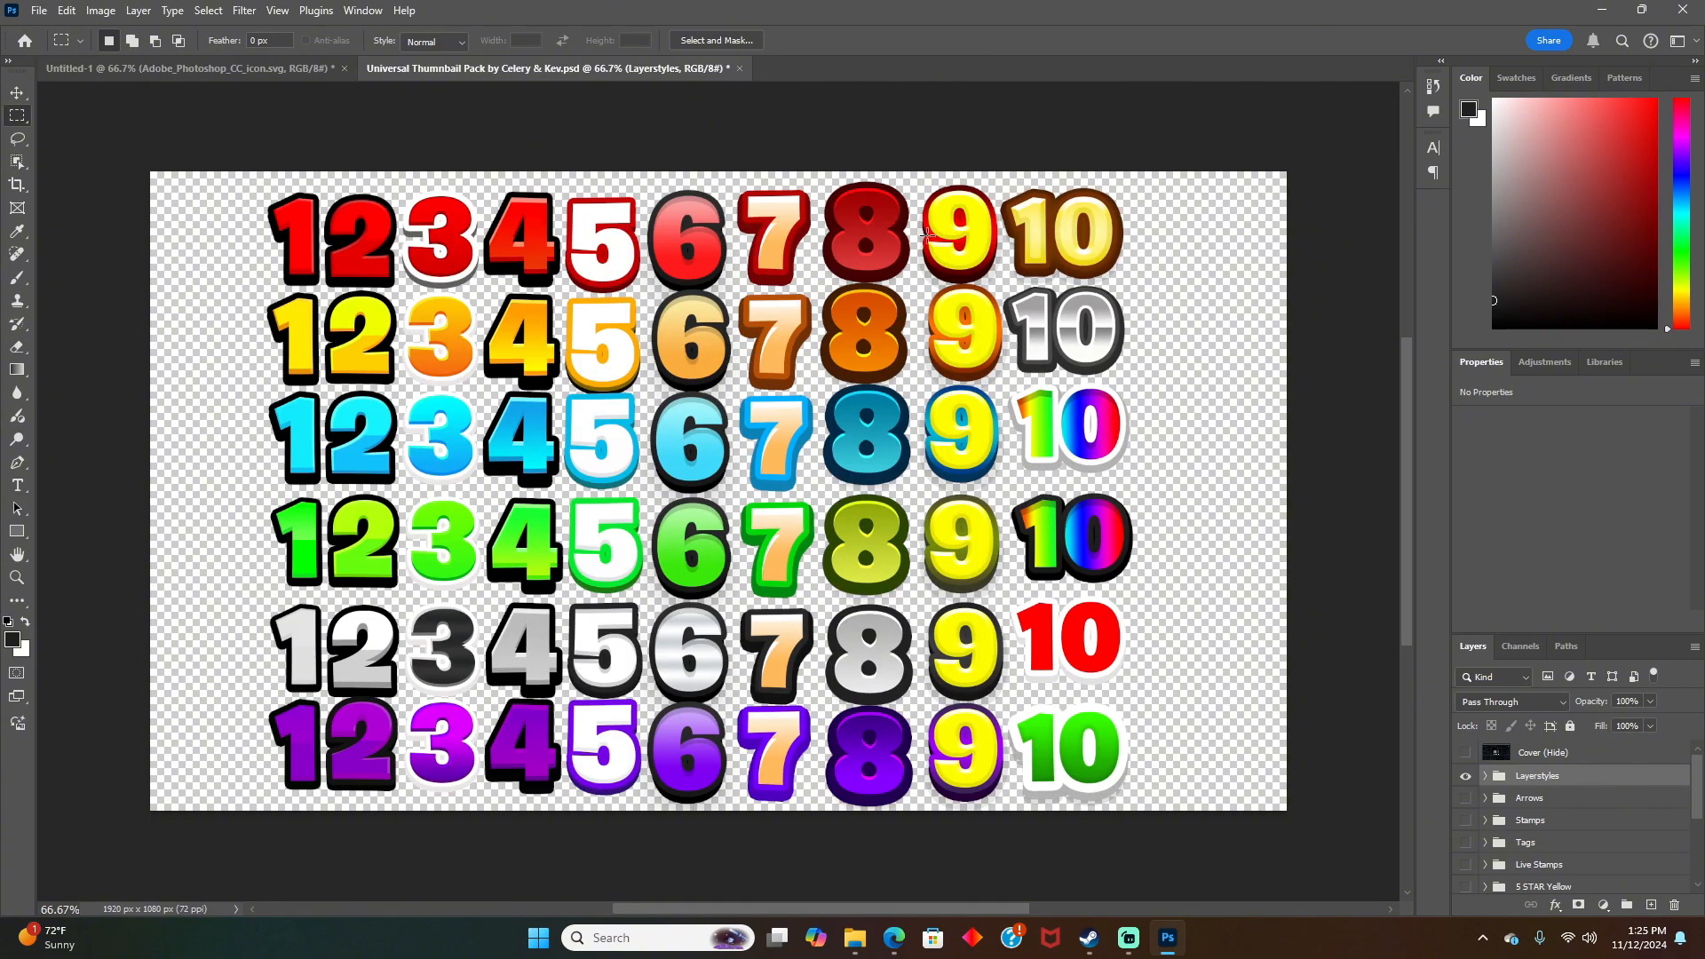
{"action": "left_click", "coordinate": [17, 92]}
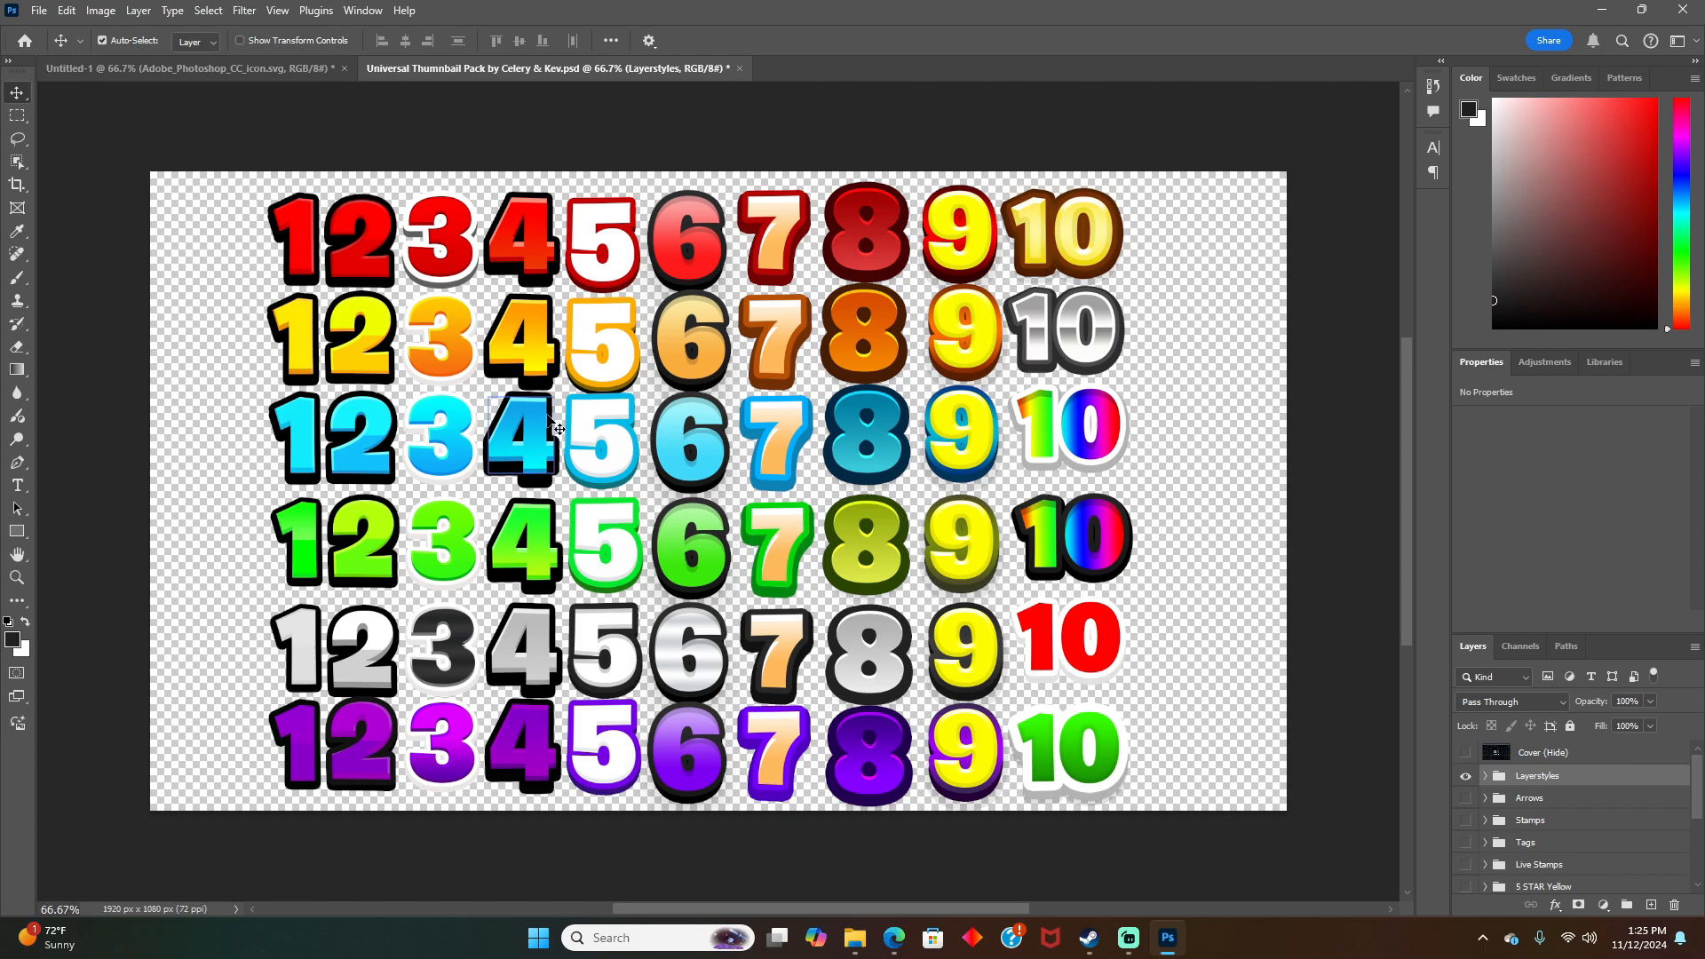
{"action": "left_click", "coordinate": [521, 439]}
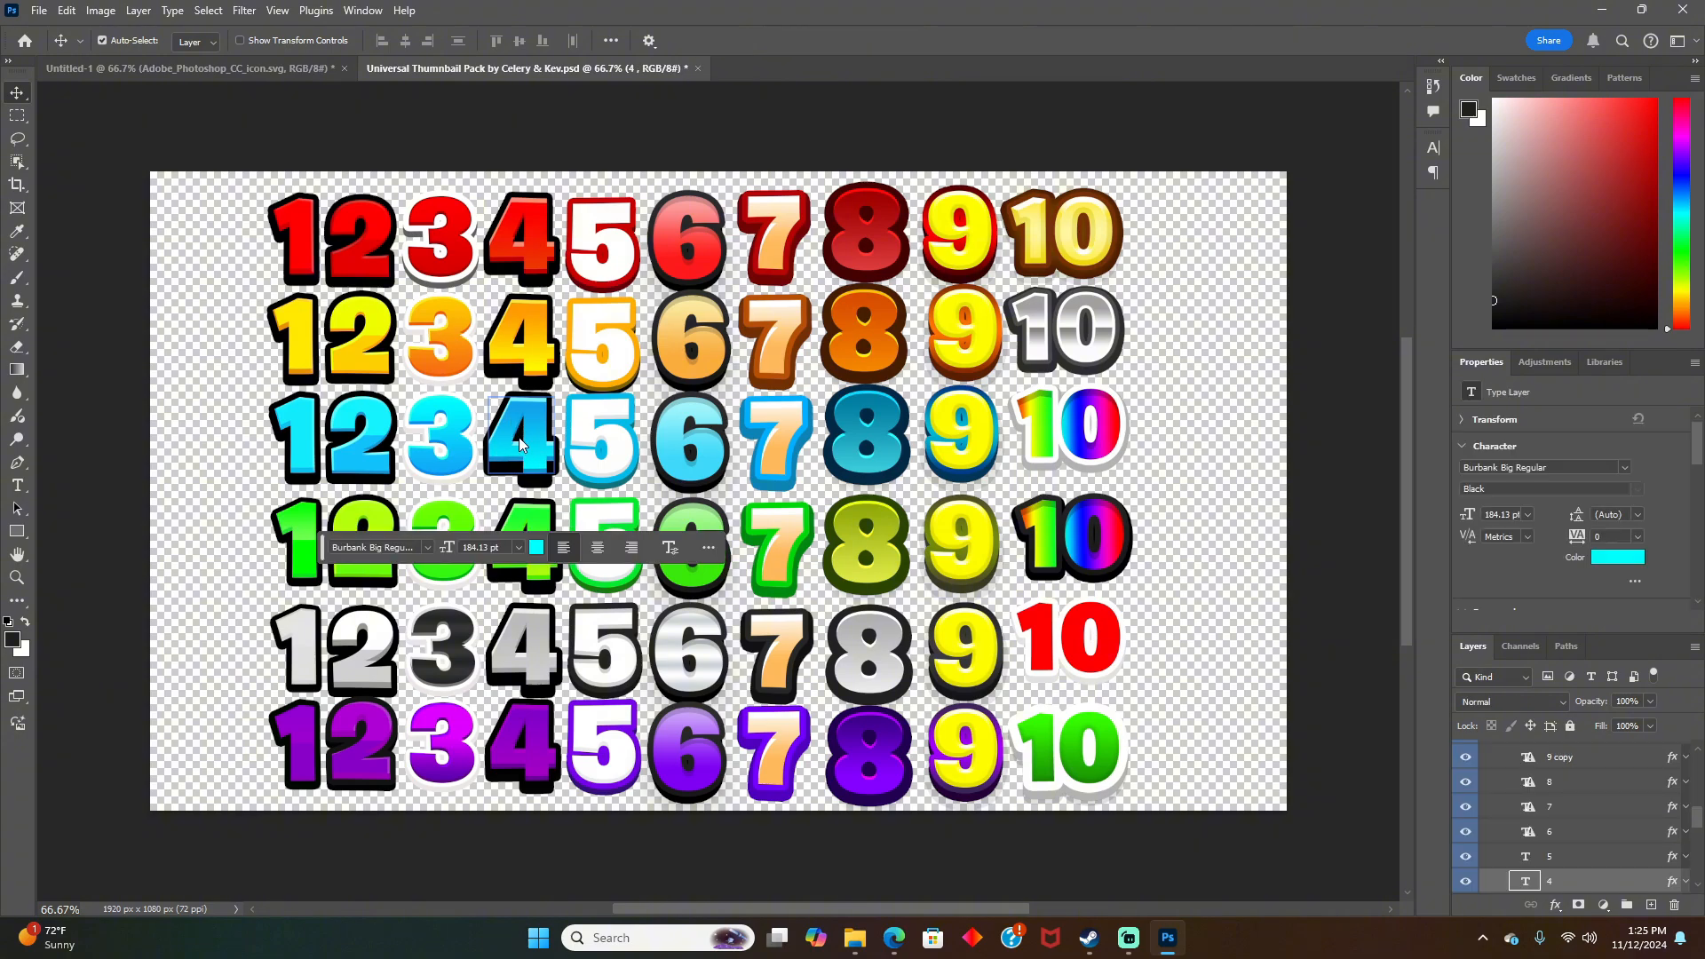
{"action": "key", "text": "ctrl+Tab"}
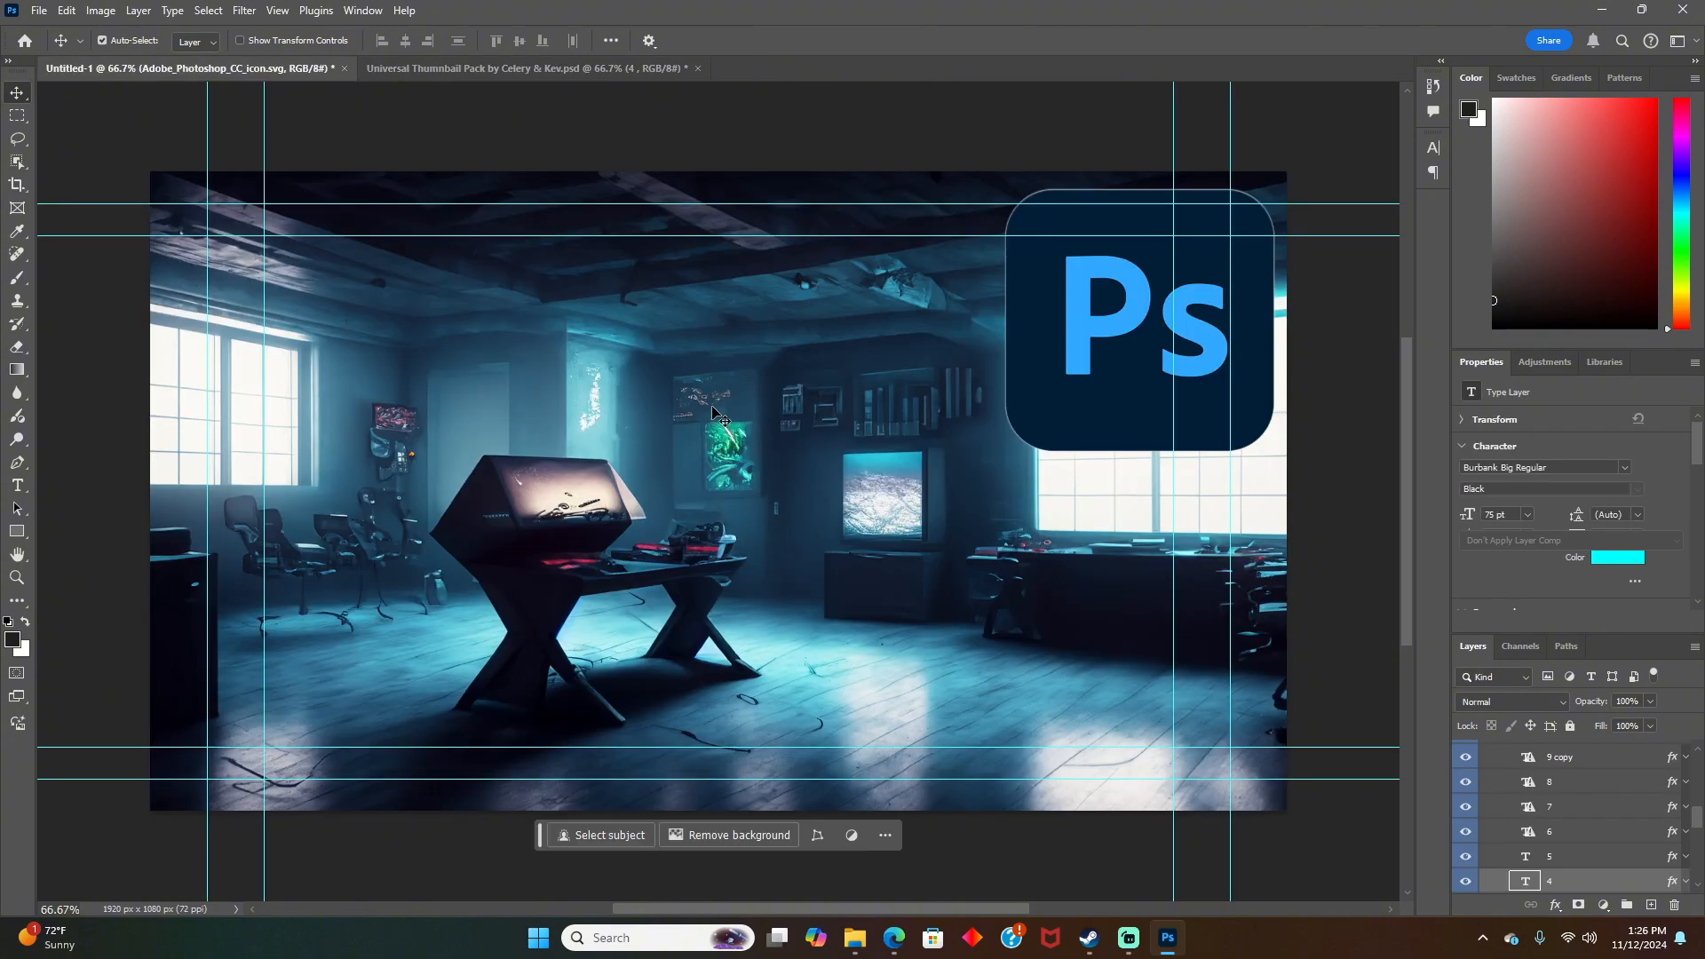
{"action": "key", "text": "ctrl+v"}
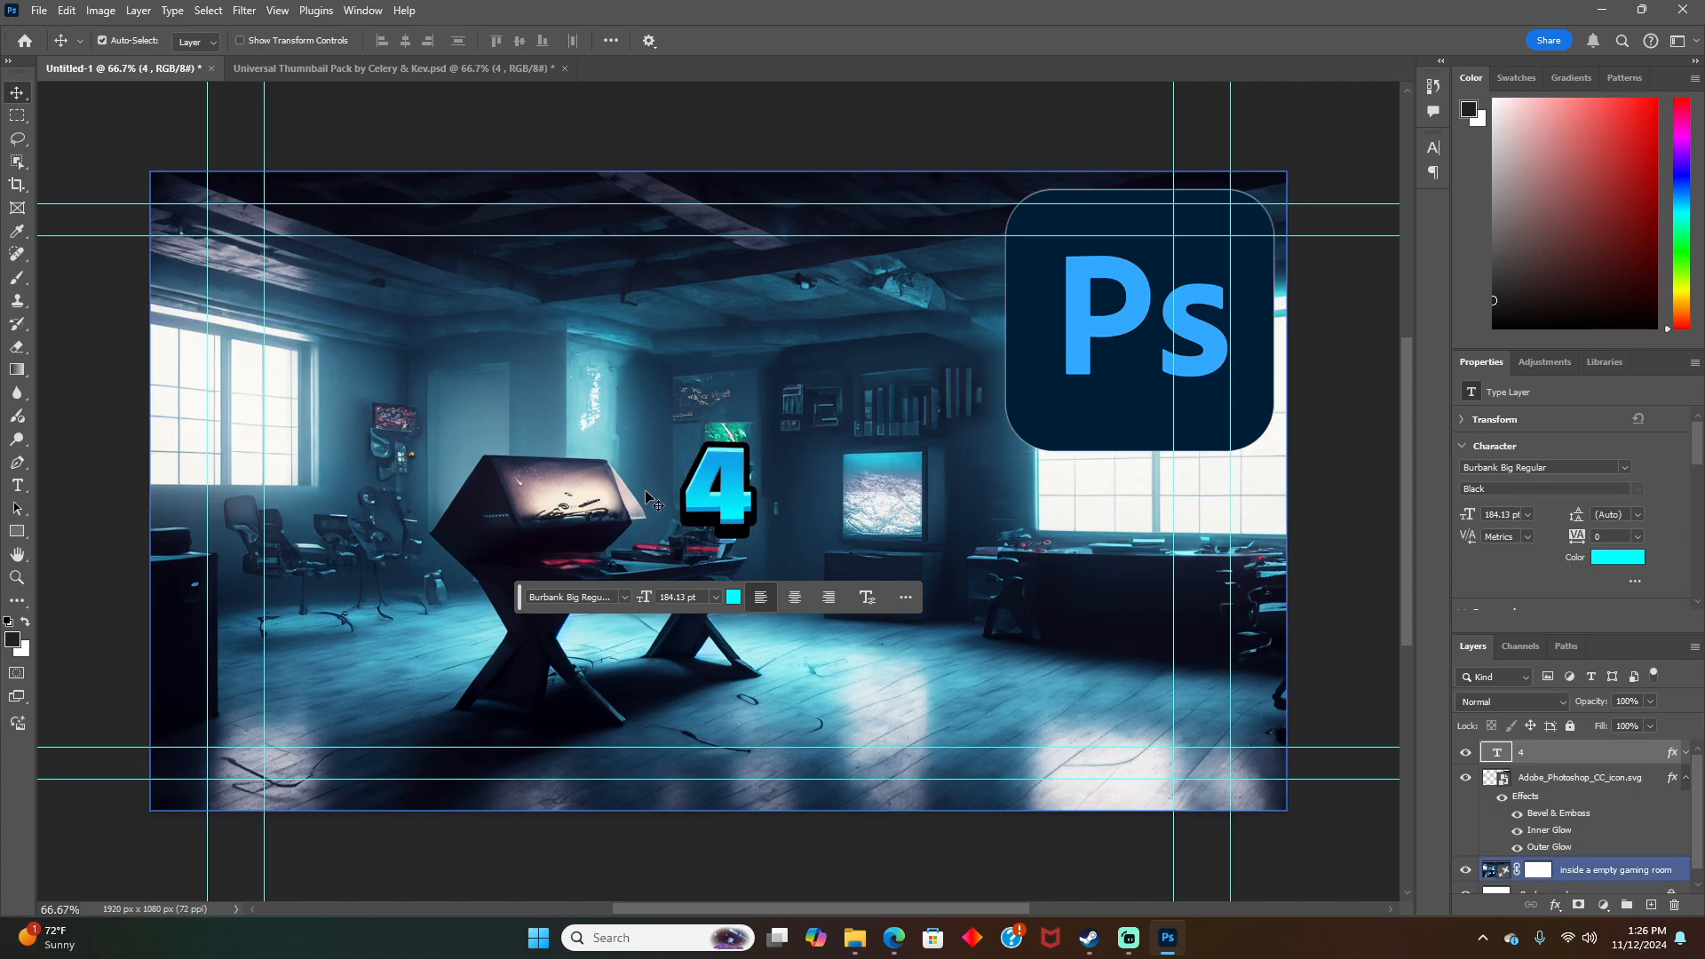
Step: Edit the "4" text layer and choose Burbank Big Regular Black as its font
{"action": "left_click", "coordinate": [692, 481]}
{"action": "key", "text": "t"}
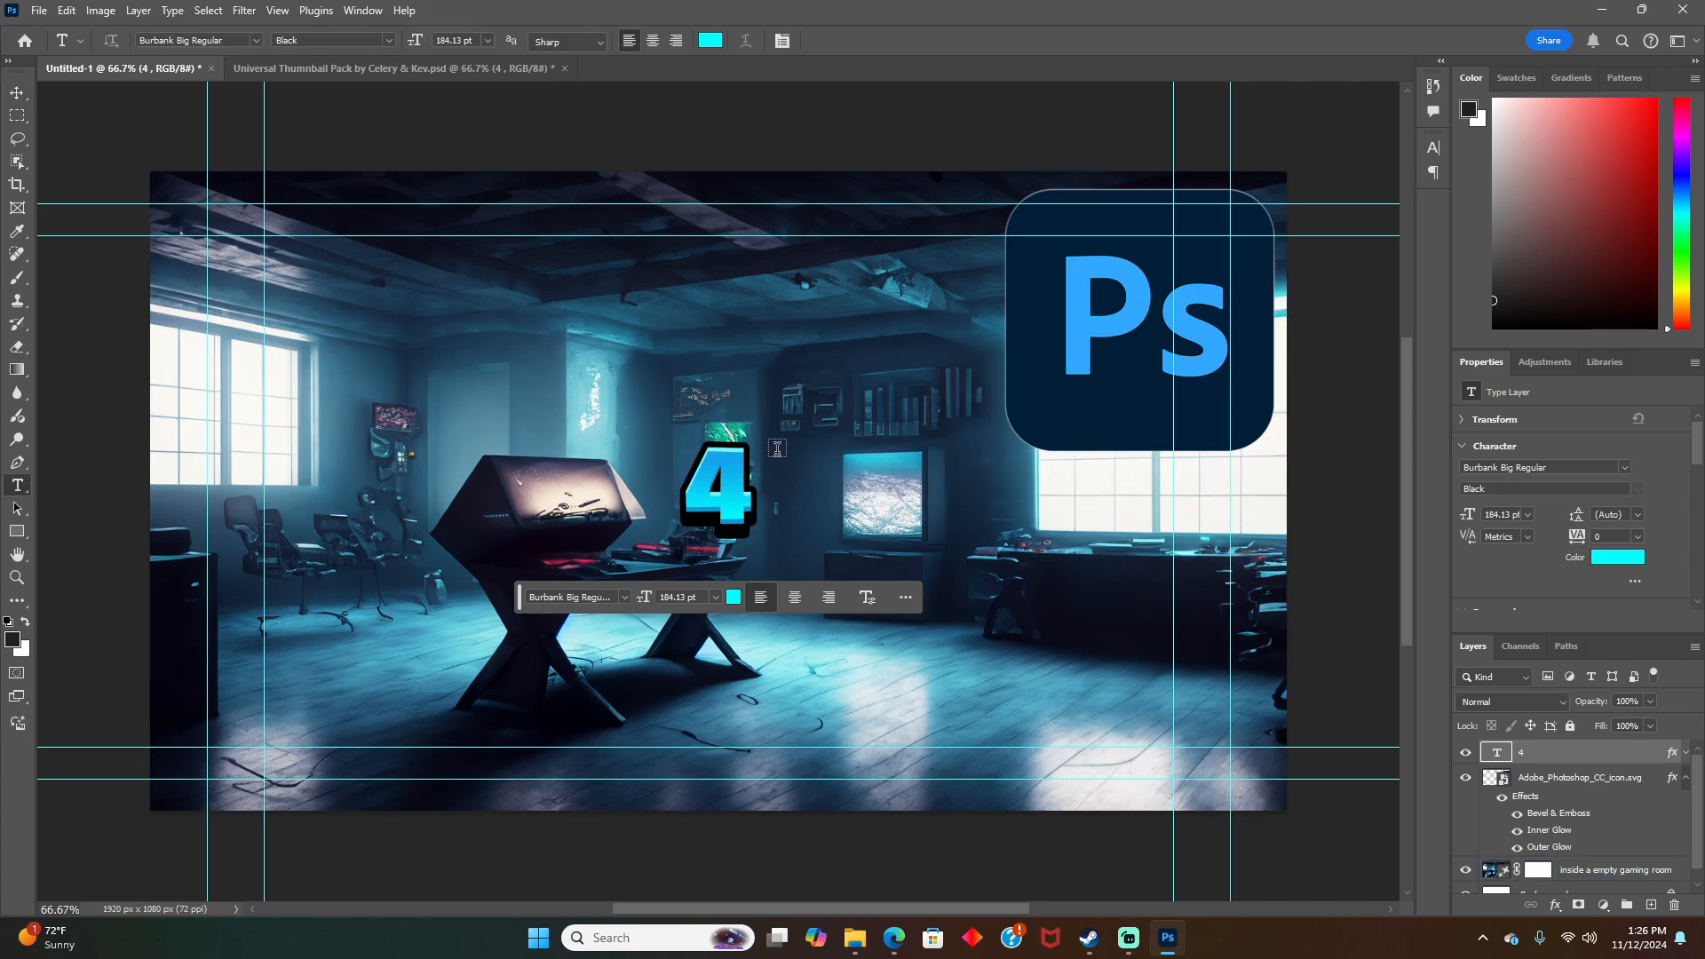
{"action": "left_click", "coordinate": [741, 483]}
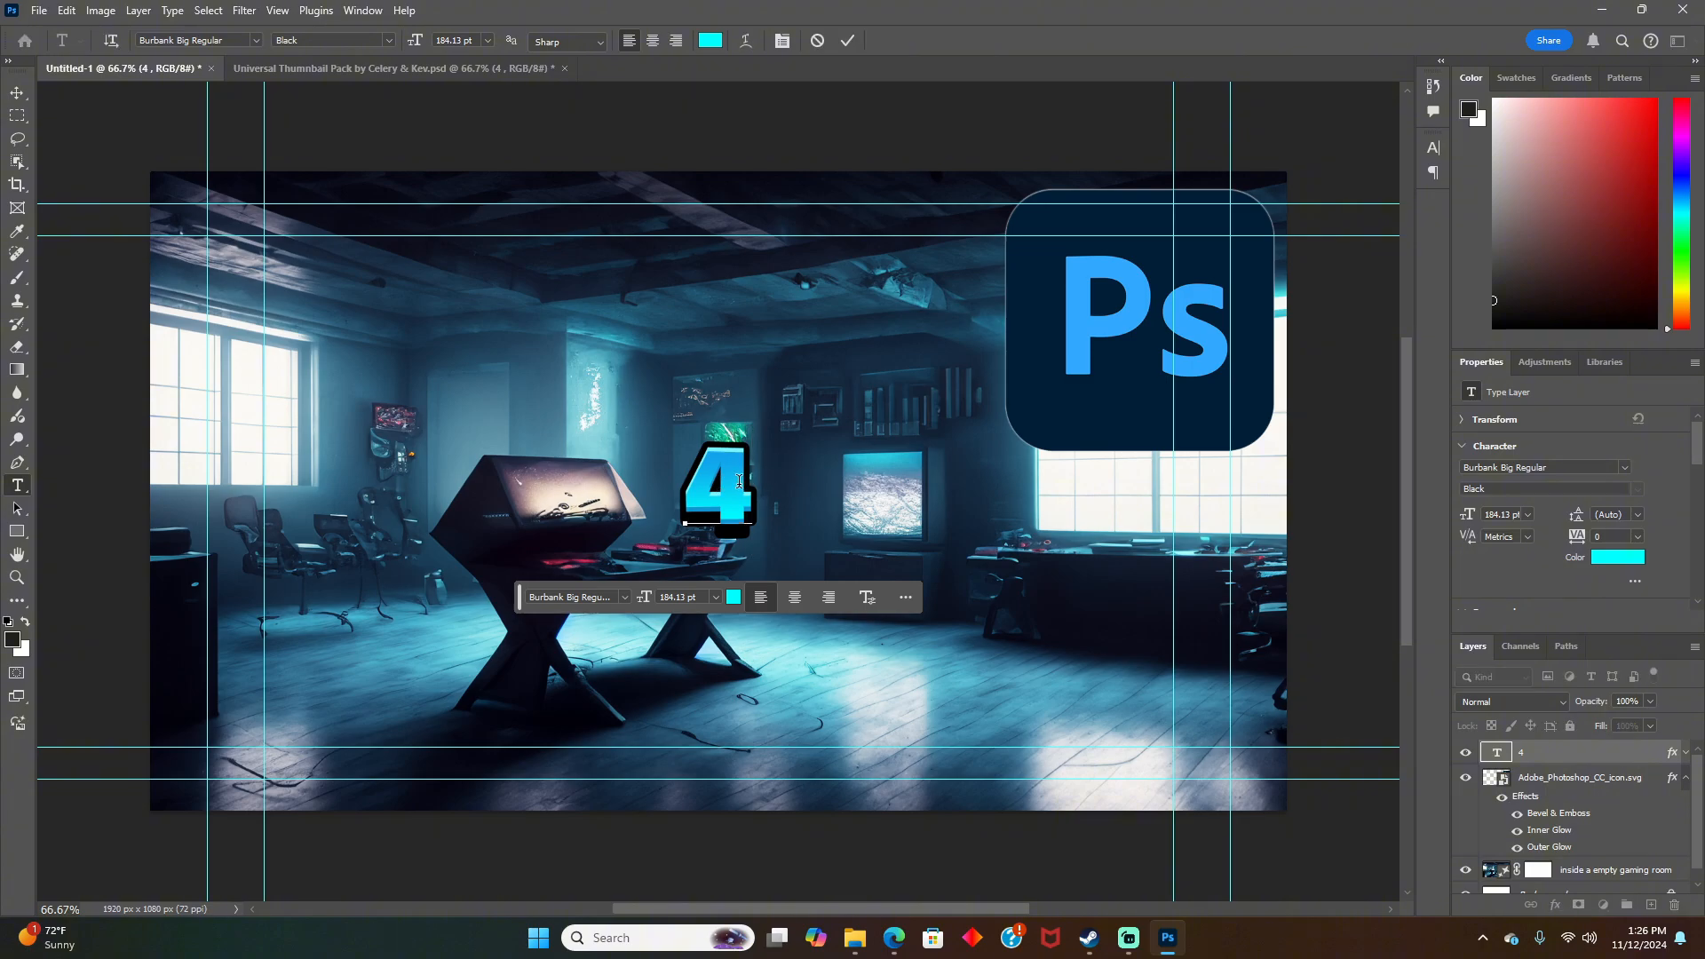
{"action": "key", "text": "Escape"}
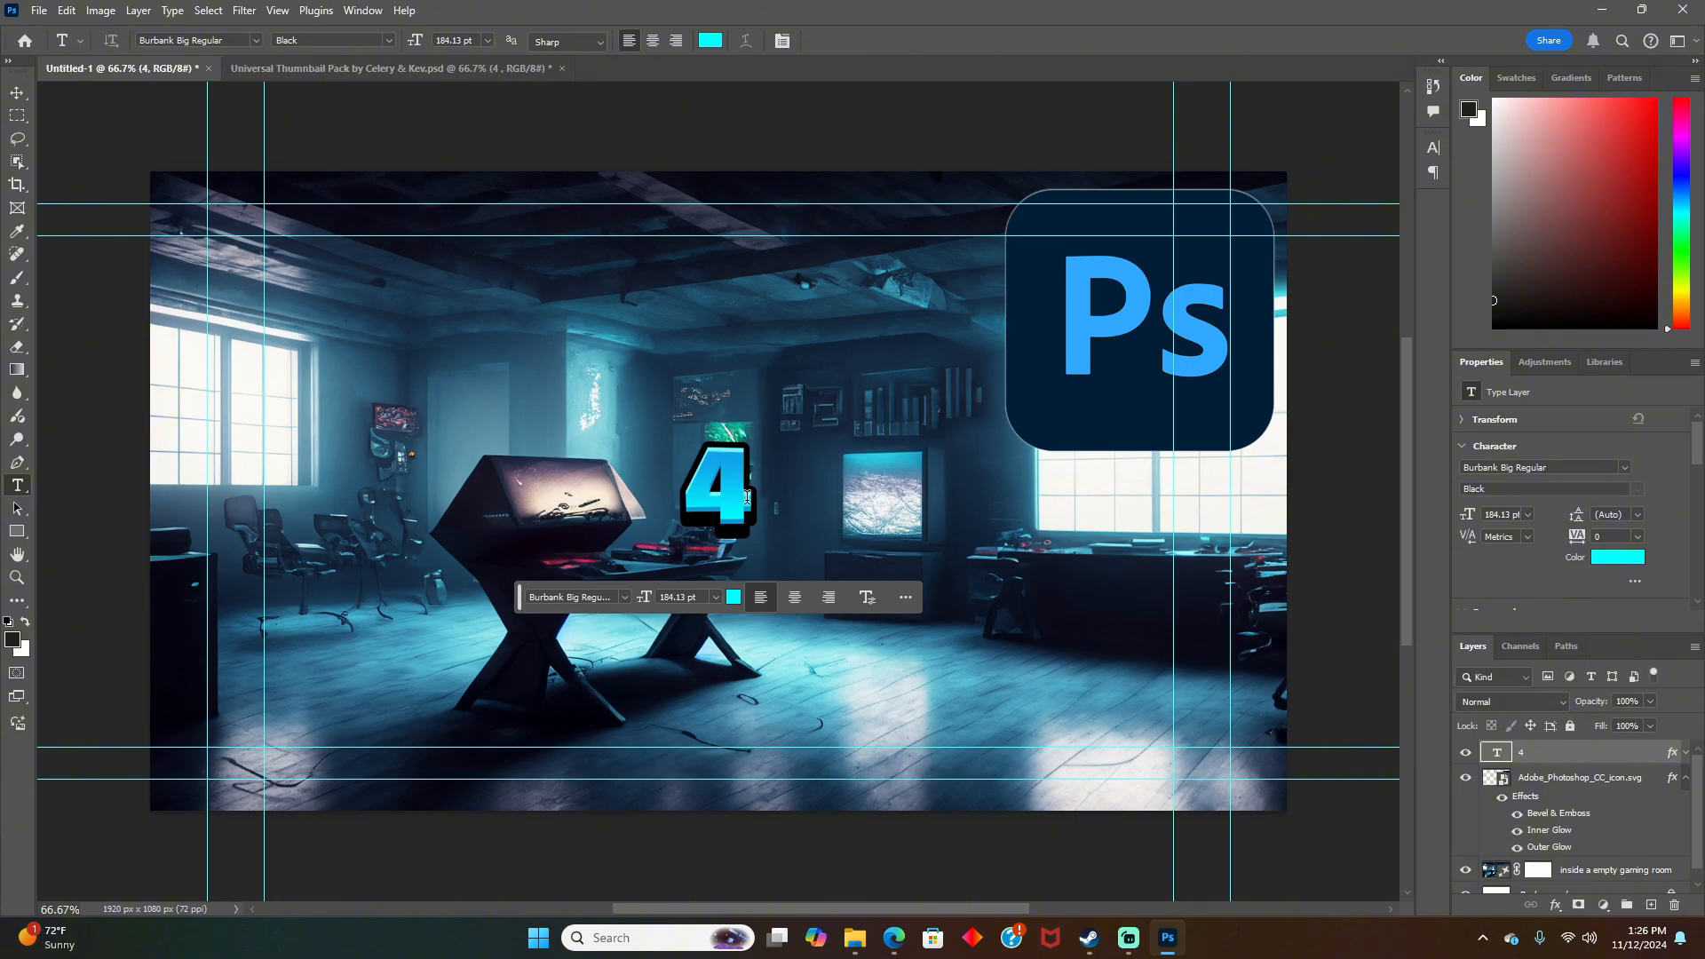
{"action": "left_click", "coordinate": [683, 538]}
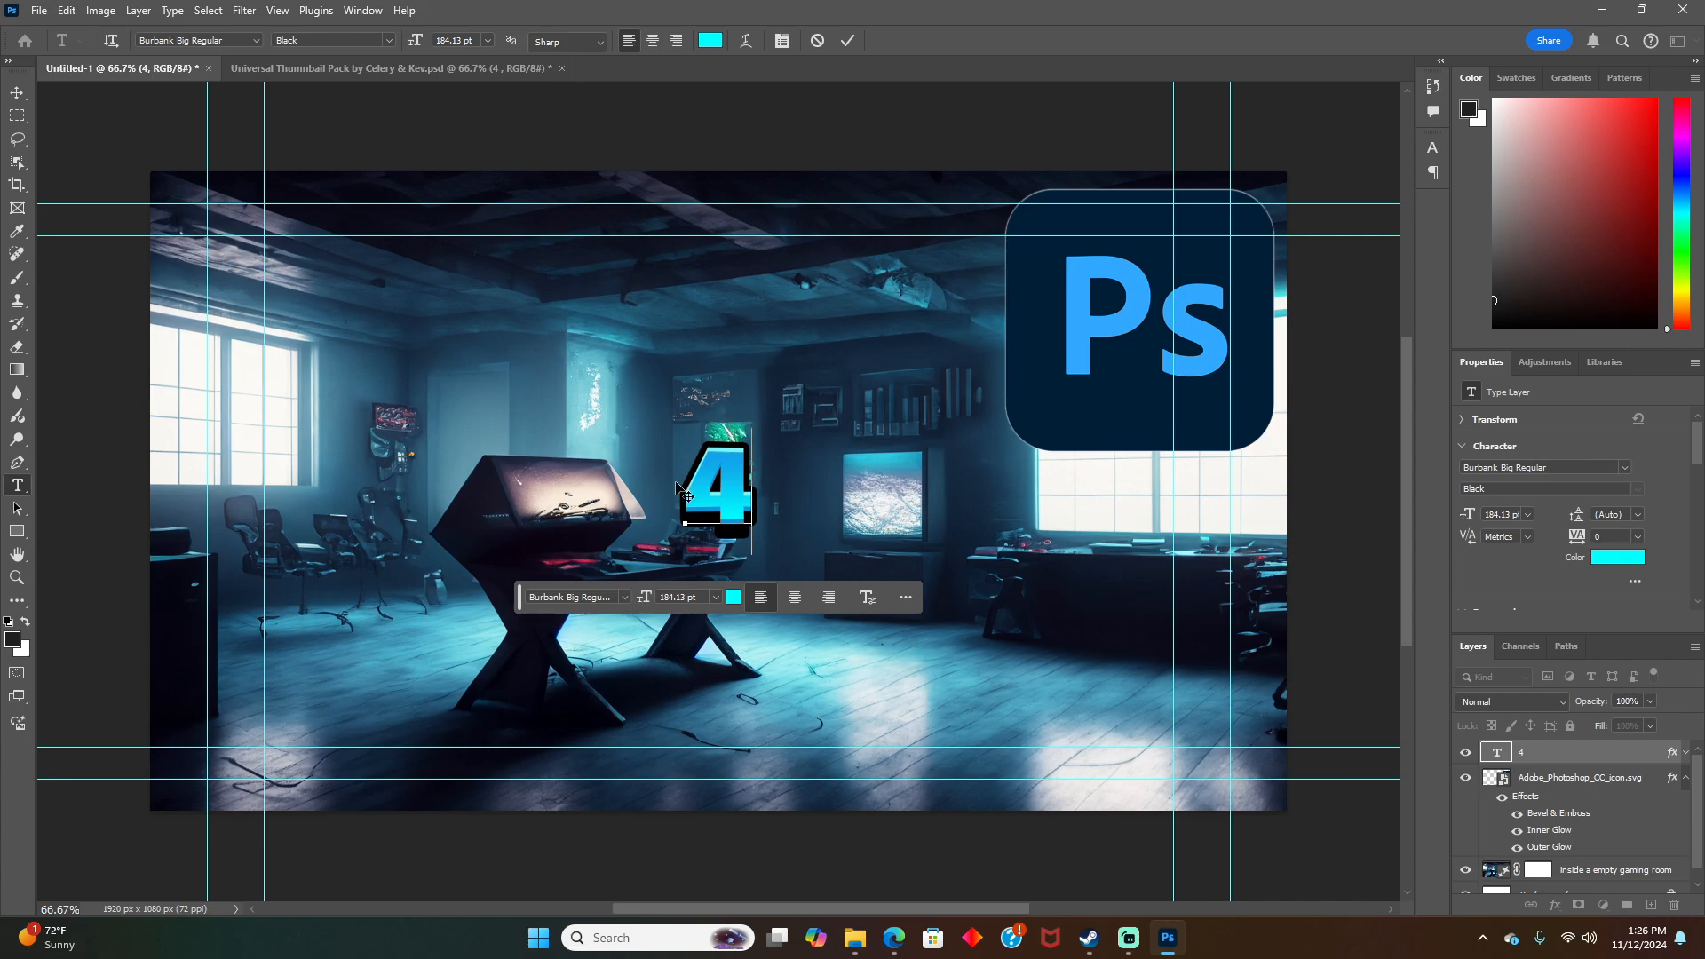
{"action": "left_click", "coordinate": [624, 596]}
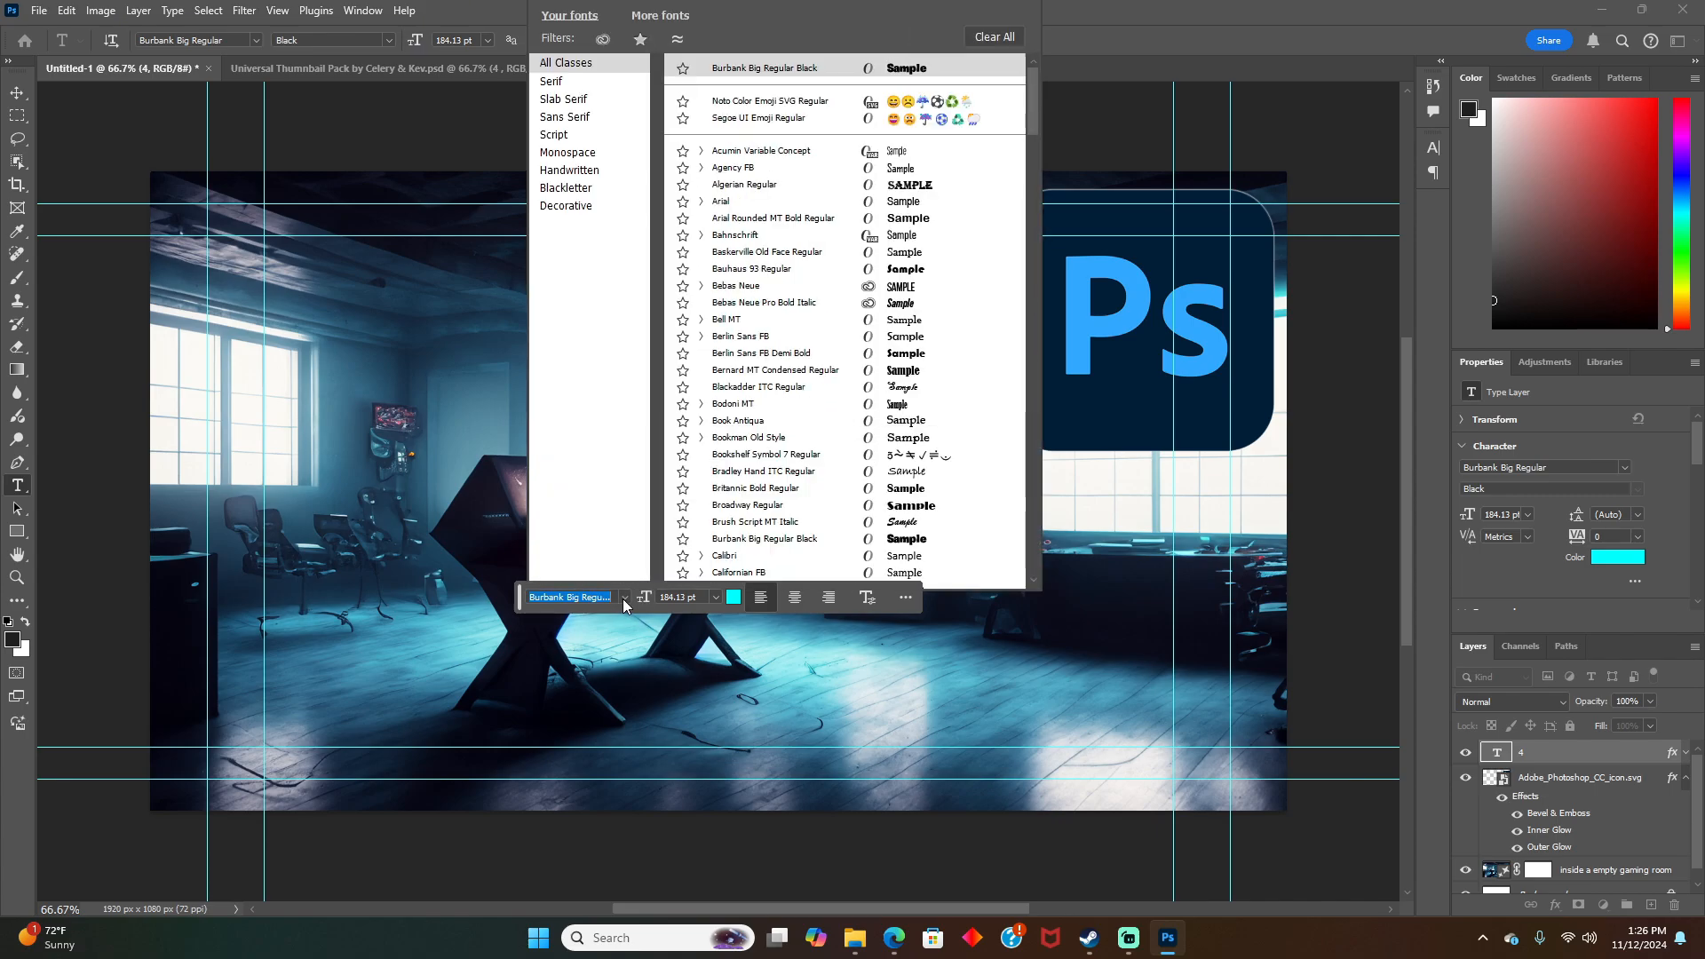
{"action": "scroll", "coordinate": [803, 318], "scroll_direction": "down", "scroll_amount": 5}
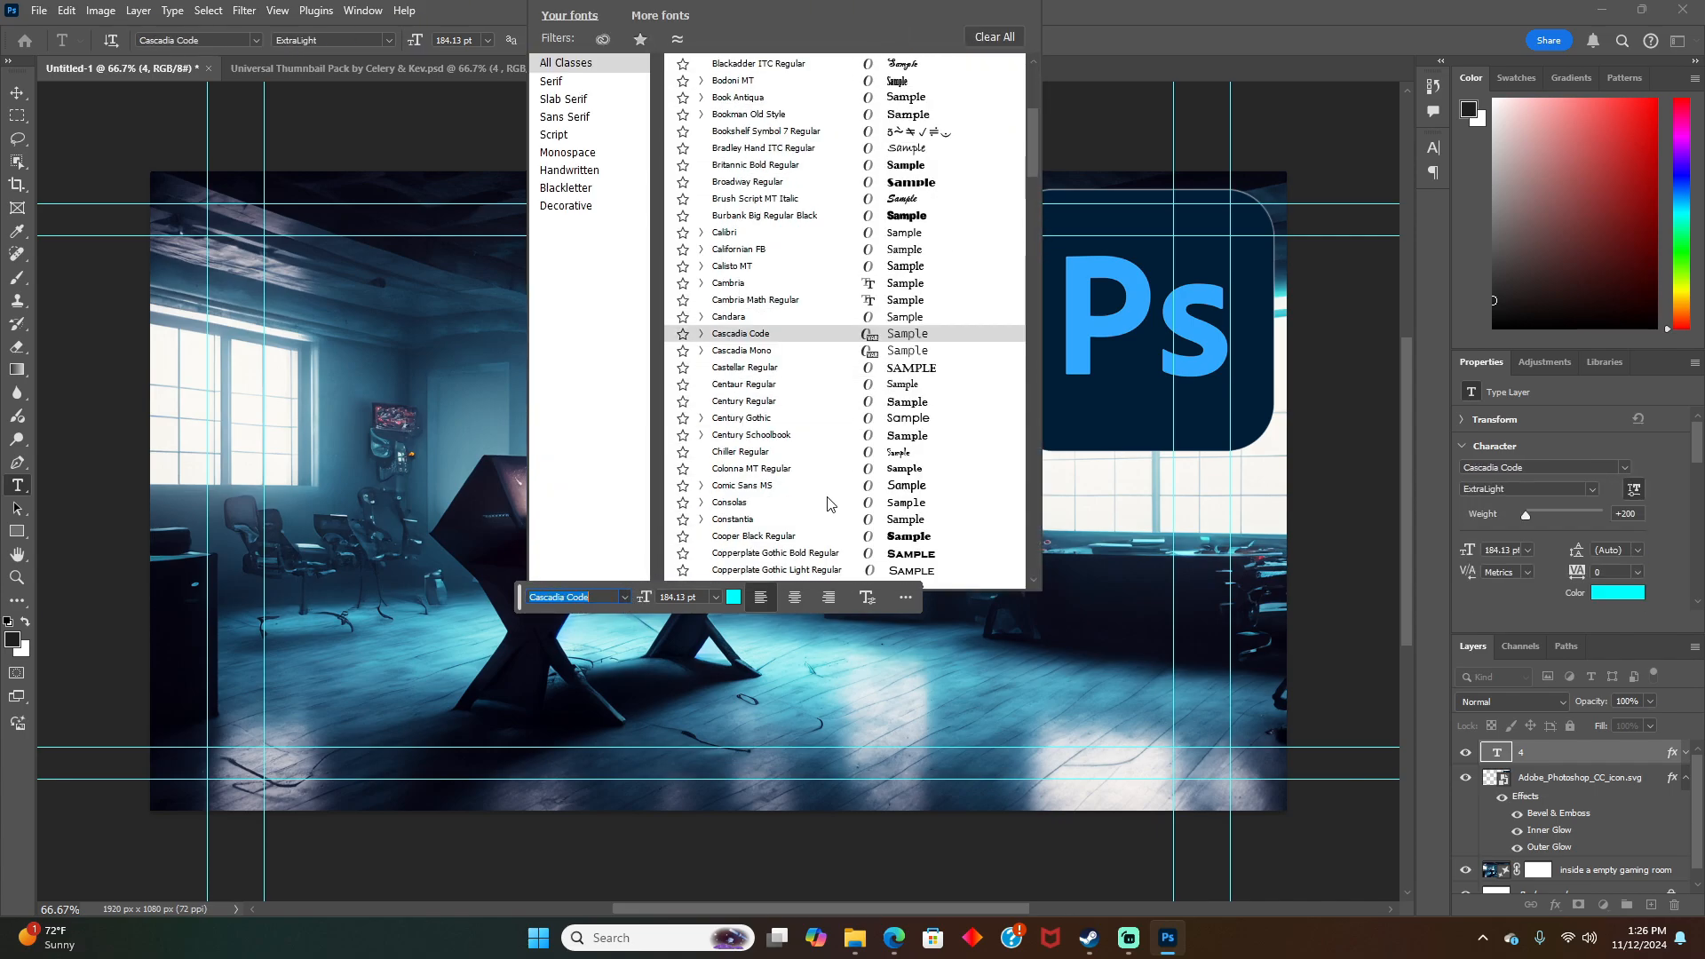
{"action": "scroll", "coordinate": [808, 484], "scroll_direction": "up", "scroll_amount": 5}
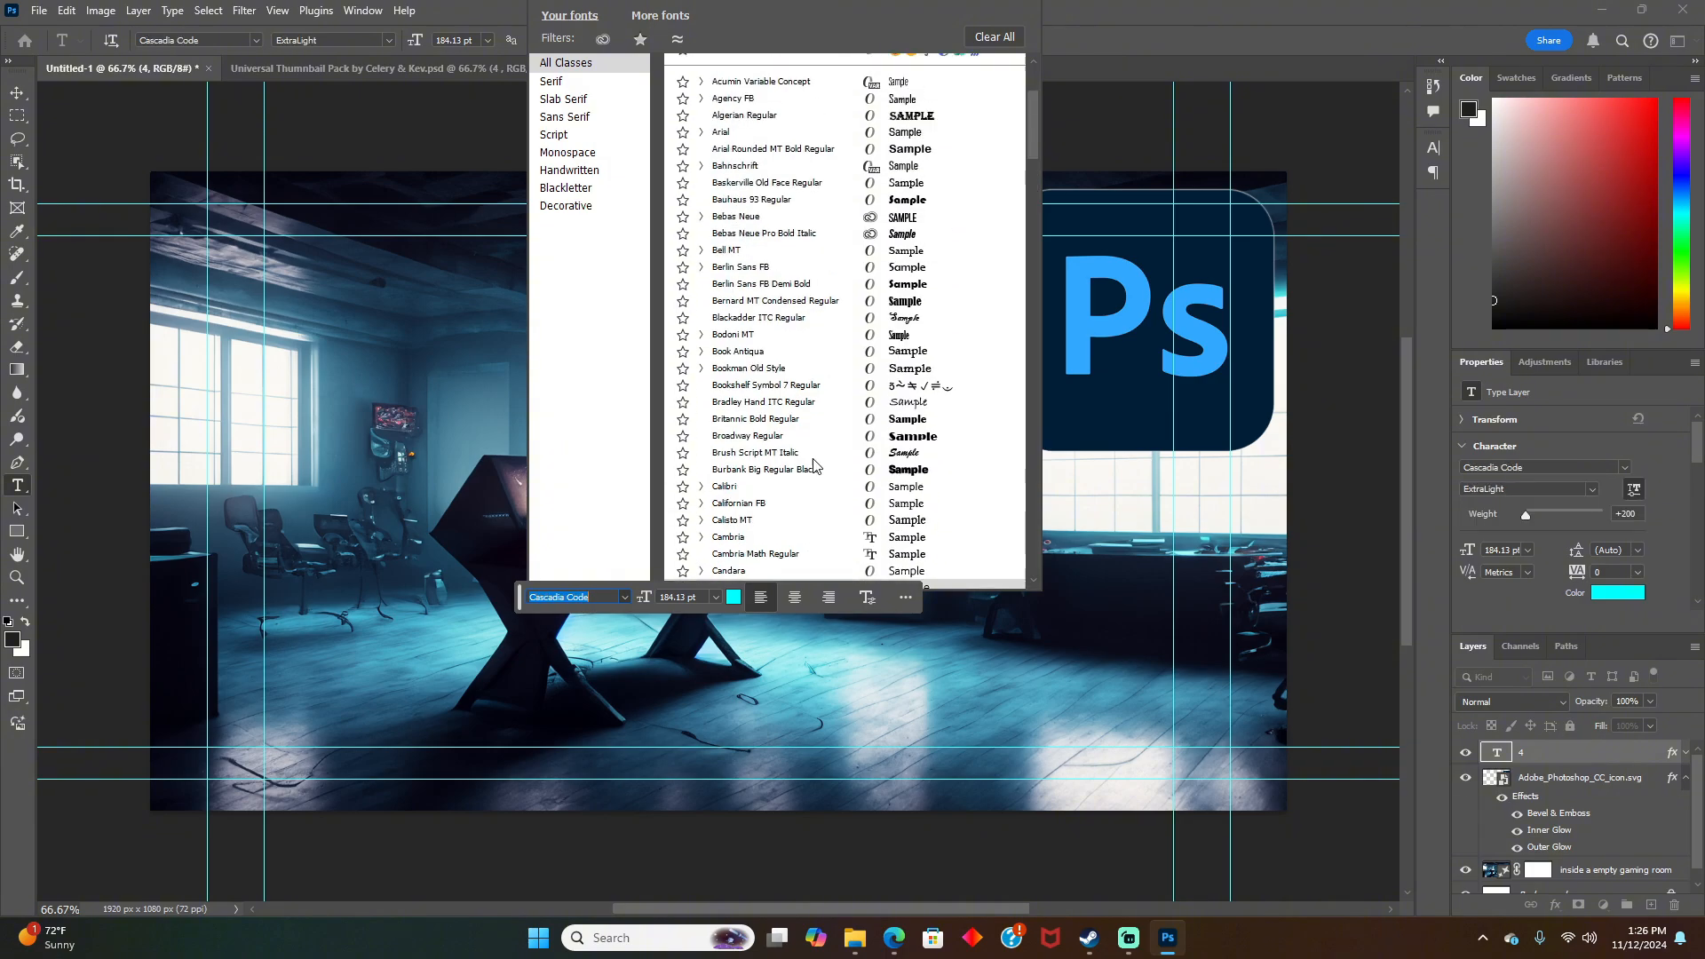
{"action": "left_click", "coordinate": [764, 477]}
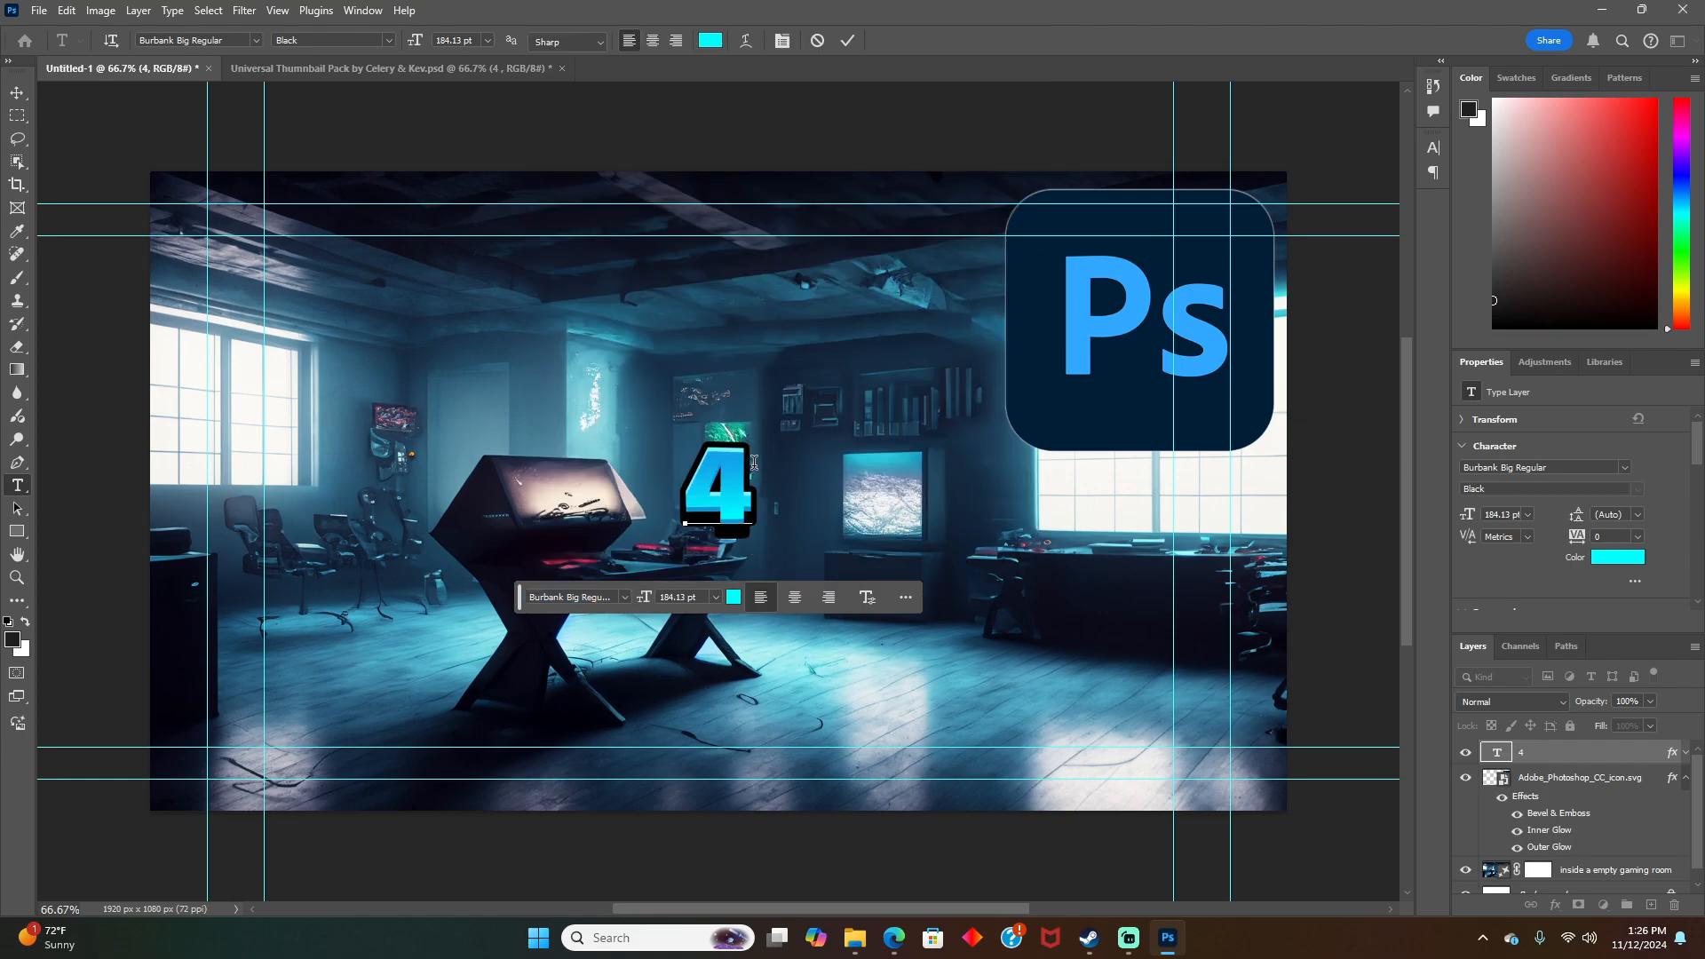
Step: Replace the "4" with the text "HOW TO MAKE THE BEST THUMBNAIL"
{"action": "key", "text": "Delete"}
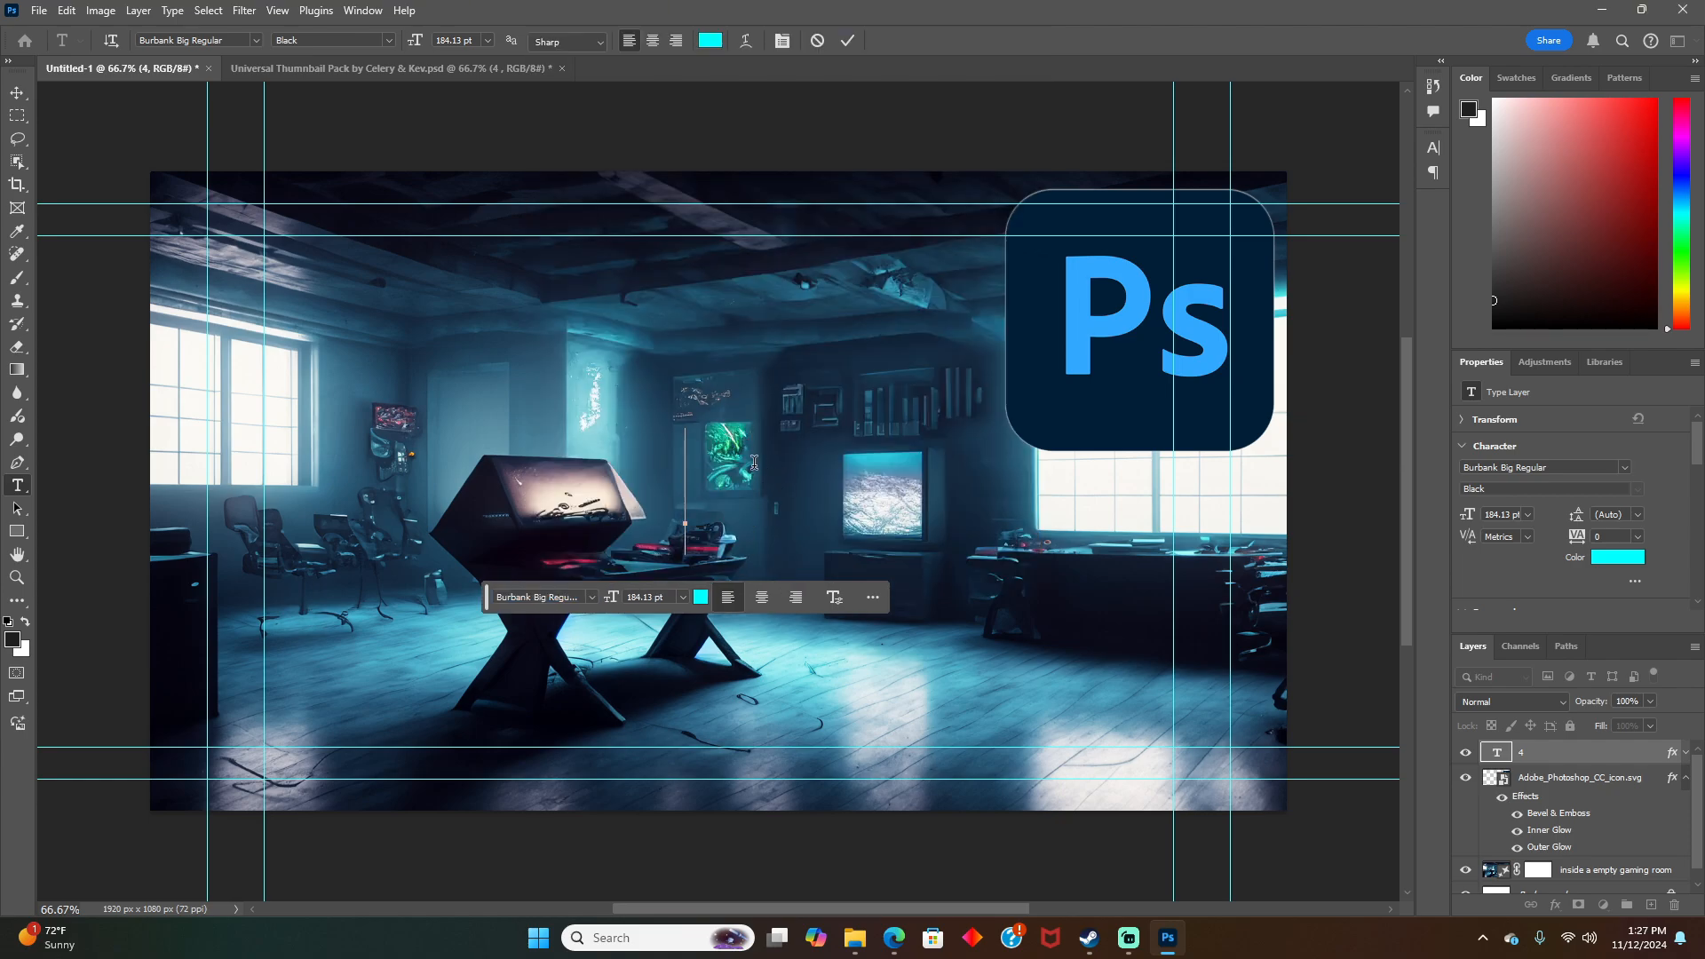
{"action": "type", "text": "HOW TO MAK"}
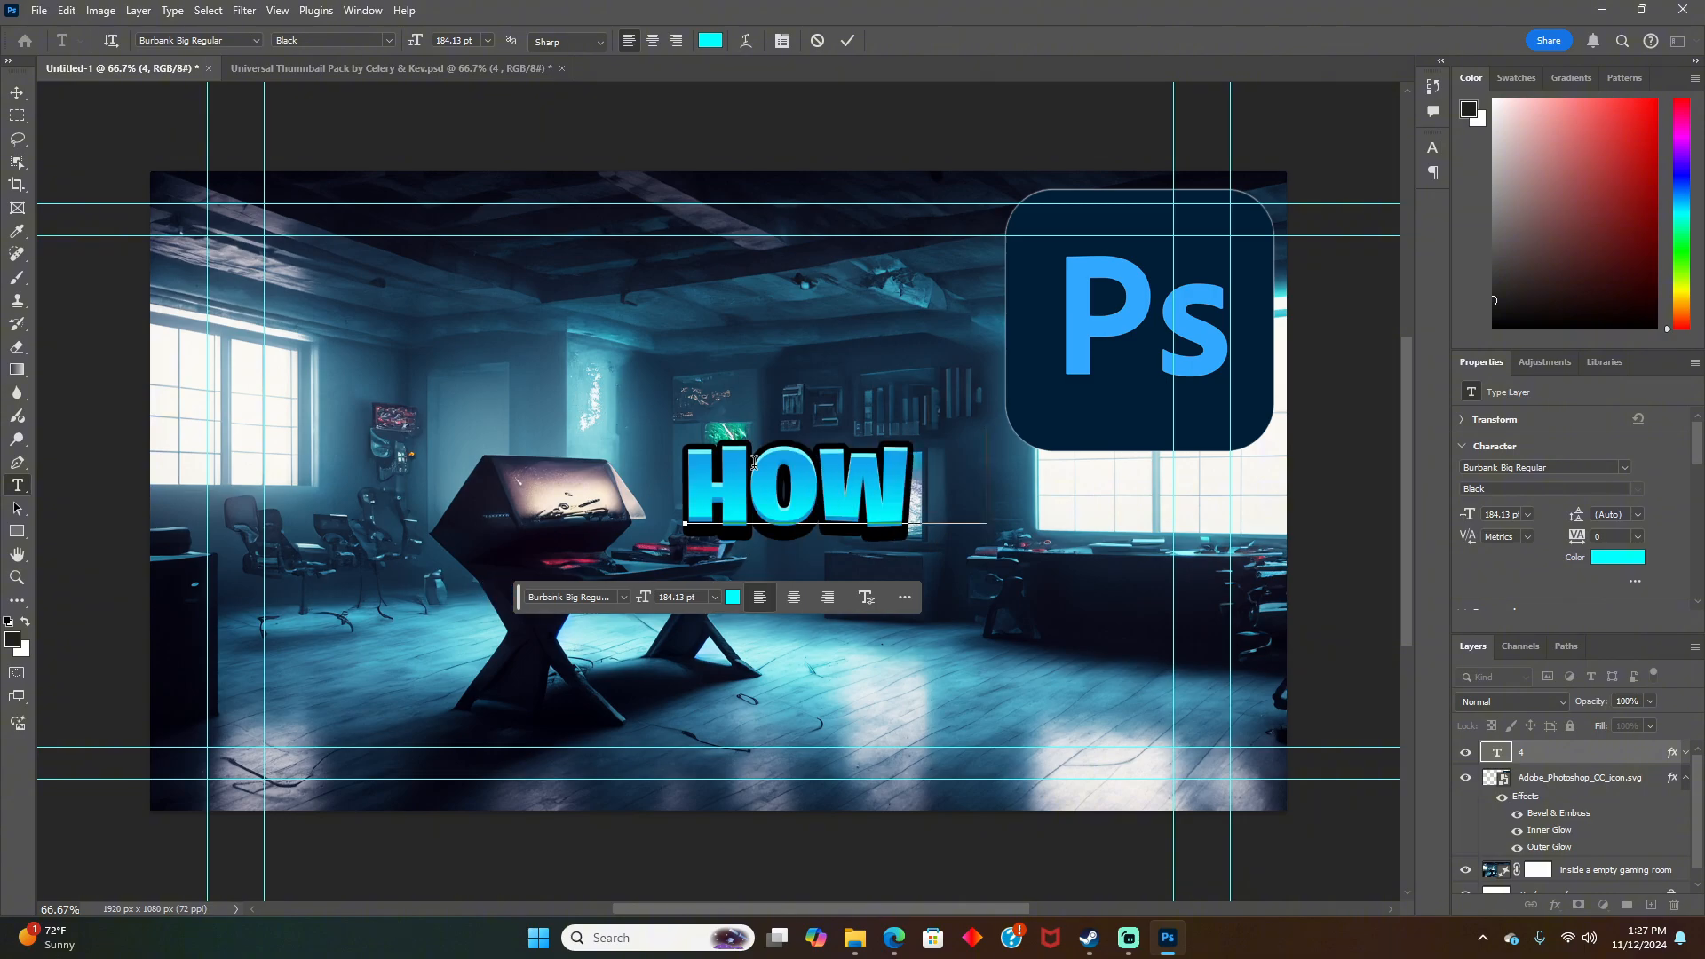
{"action": "left_click", "coordinate": [16, 96]}
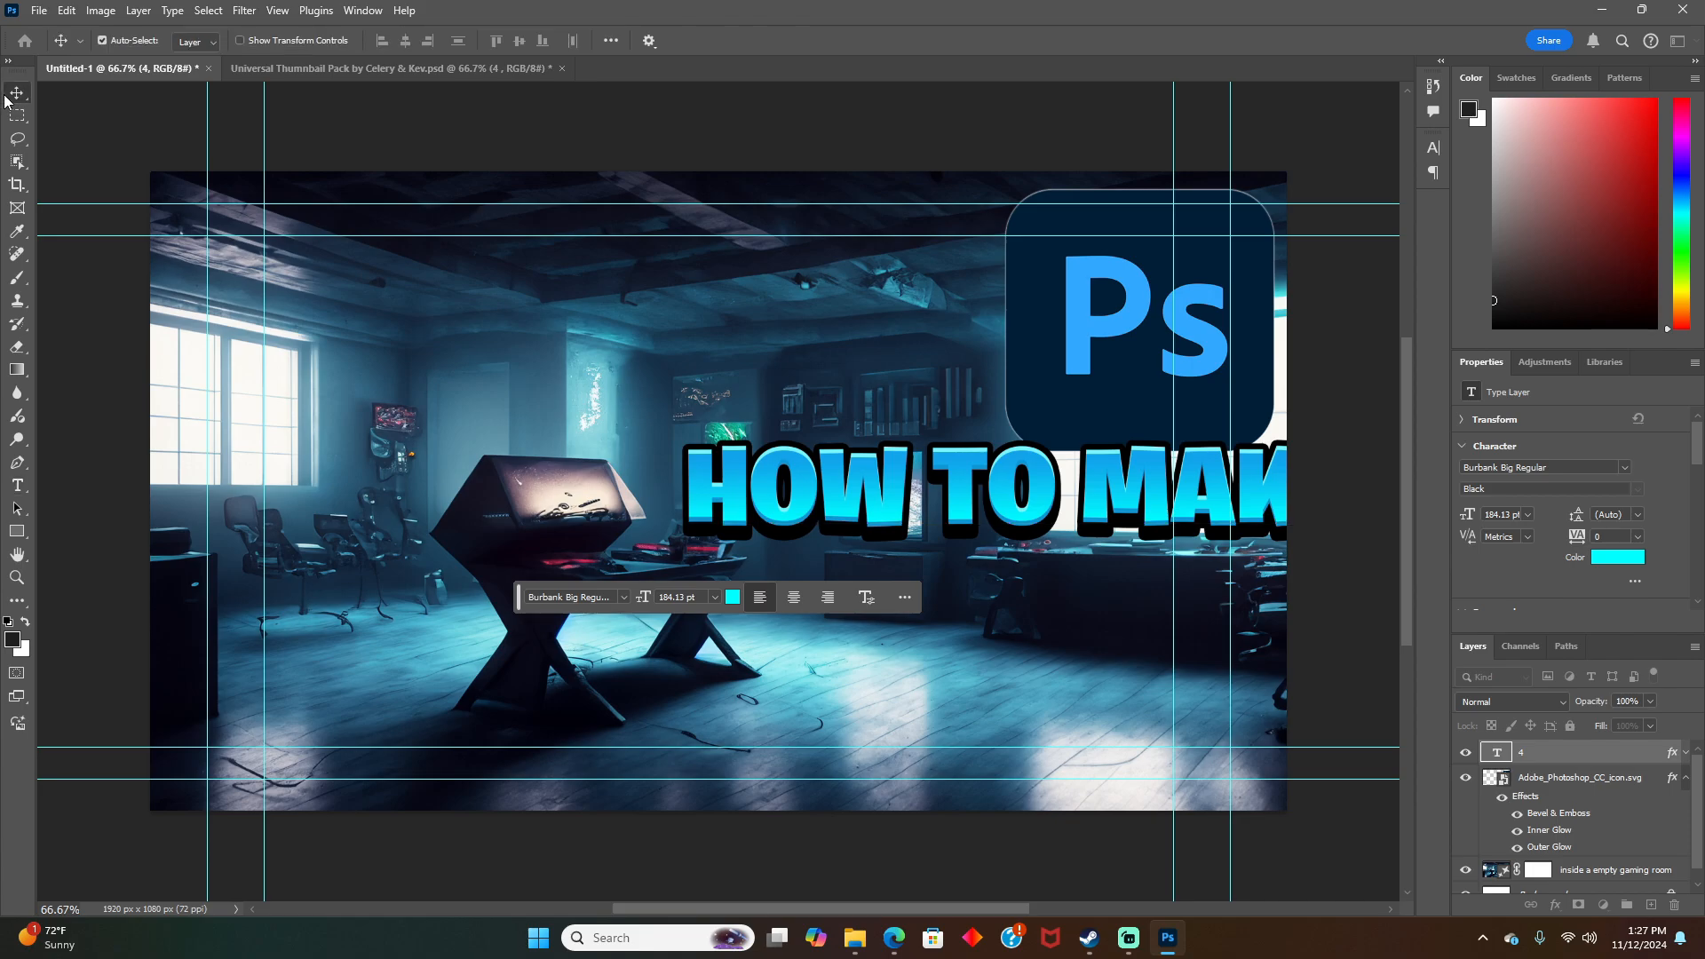
Step: Scale the headline text to about 66% and place it across the canvas's lower edge
{"action": "key", "text": "ctrl+t"}
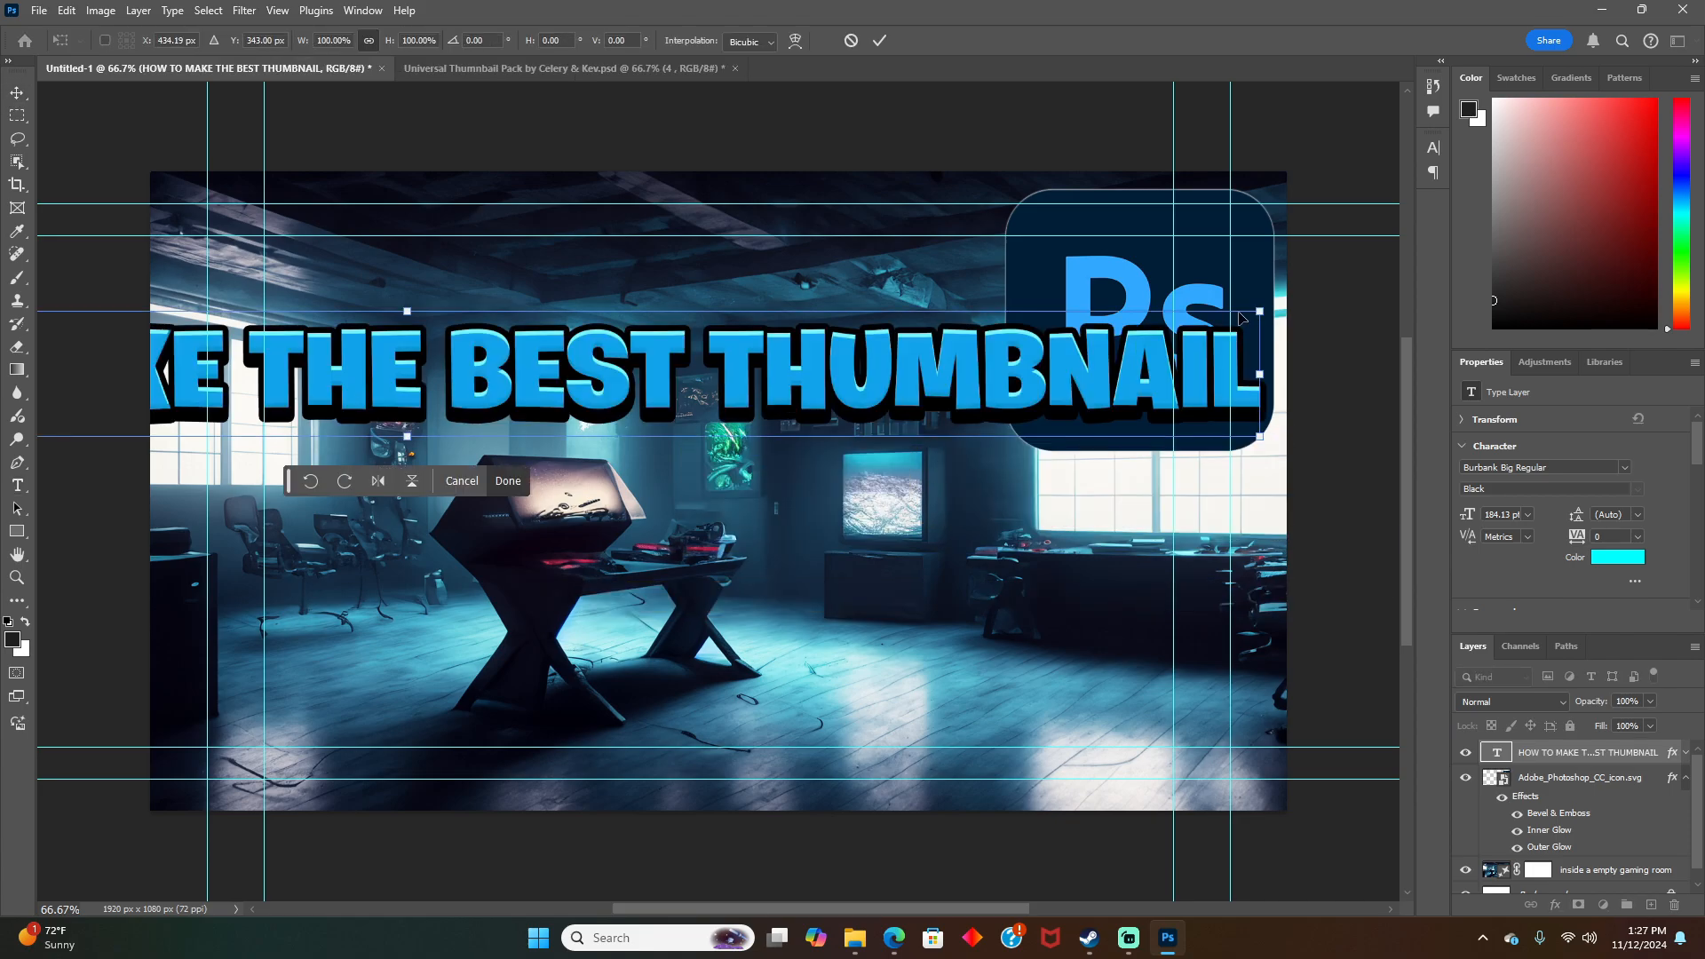
{"action": "left_click_drag", "start_coordinate": [1263, 309], "coordinate": [968, 334]}
{"action": "left_click_drag", "start_coordinate": [659, 382], "coordinate": [1067, 737]}
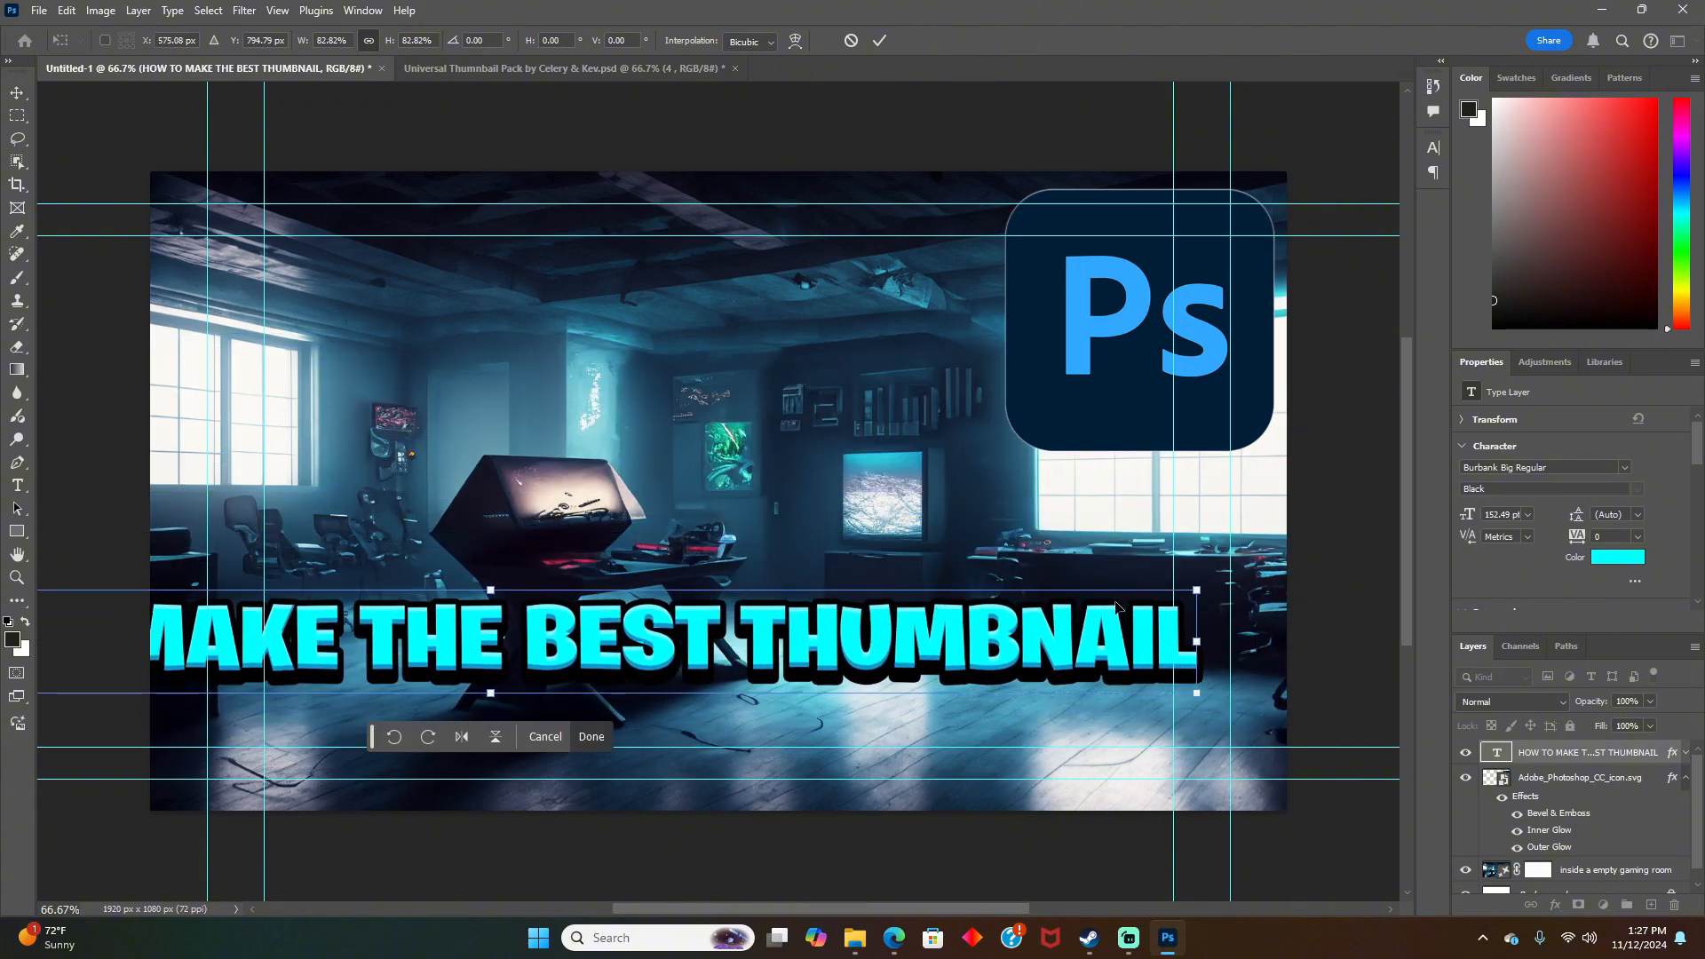
{"action": "left_click_drag", "start_coordinate": [1192, 582], "coordinate": [1023, 599]}
{"action": "left_click_drag", "start_coordinate": [771, 639], "coordinate": [913, 692]}
{"action": "left_click_drag", "start_coordinate": [1172, 655], "coordinate": [1055, 665]}
{"action": "left_click_drag", "start_coordinate": [881, 684], "coordinate": [1137, 733]}
{"action": "left_click_drag", "start_coordinate": [1185, 734], "coordinate": [1163, 726]}
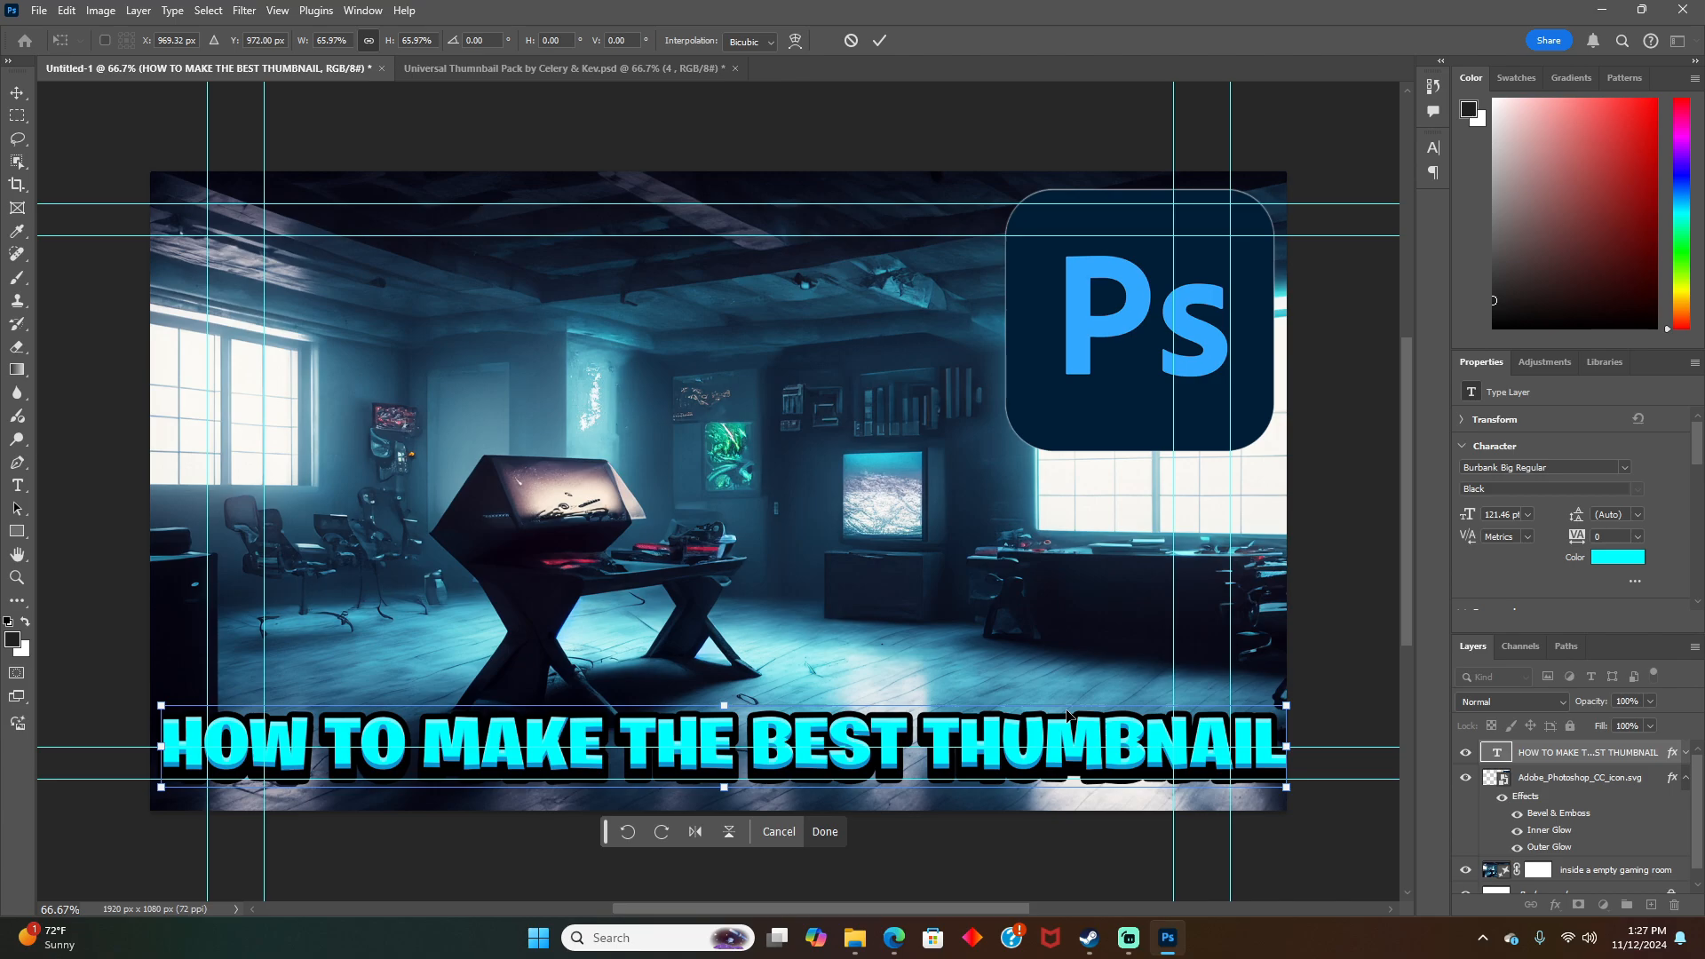
{"action": "left_click", "coordinate": [823, 833]}
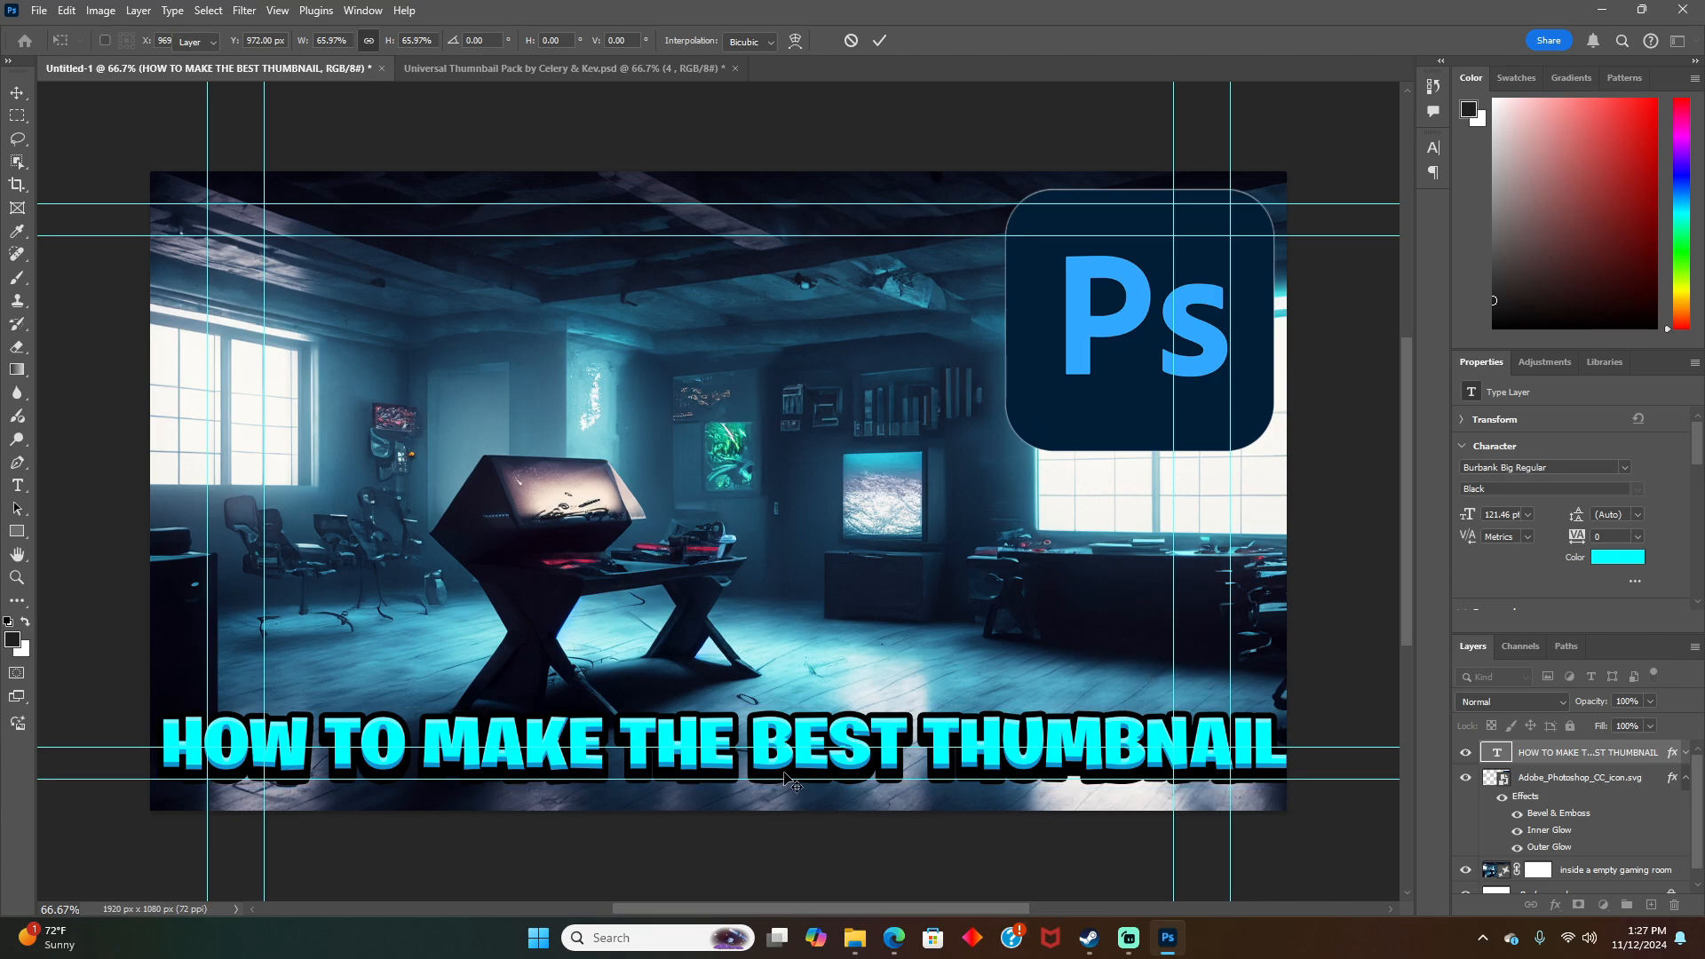
Step: Move the headline text to the canvas's upper part and the Photoshop icon to its lower-right corner
{"action": "left_click_drag", "start_coordinate": [821, 753], "coordinate": [857, 357]}
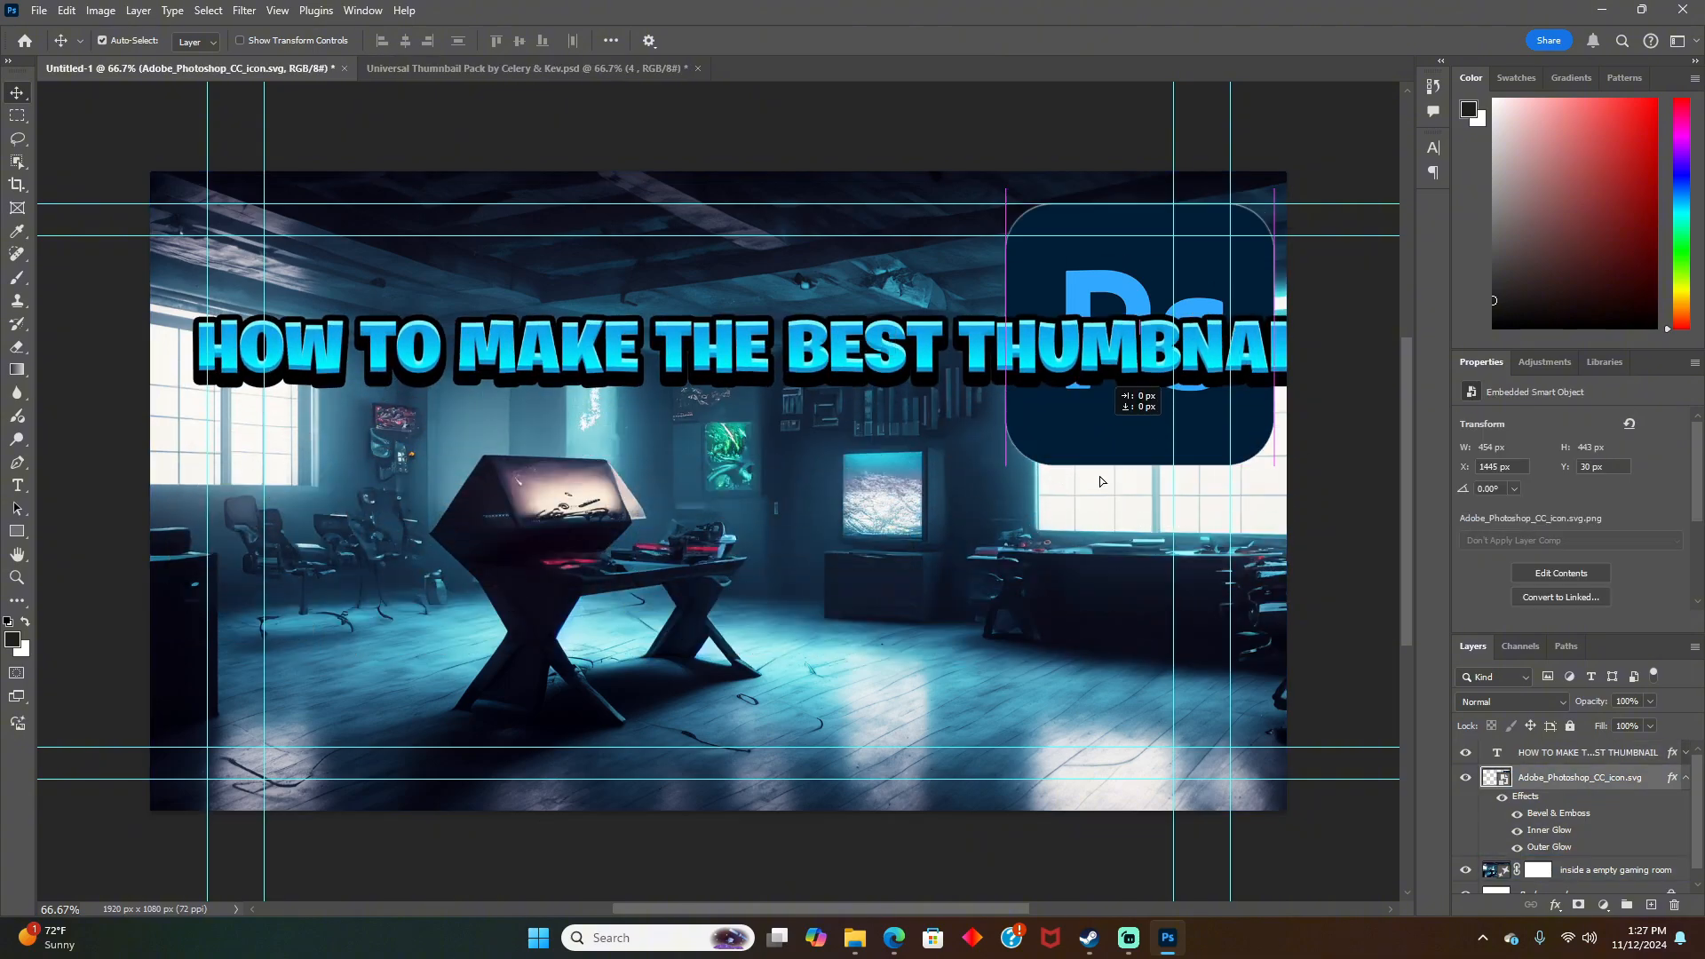
{"action": "left_click_drag", "start_coordinate": [1098, 439], "coordinate": [1134, 735]}
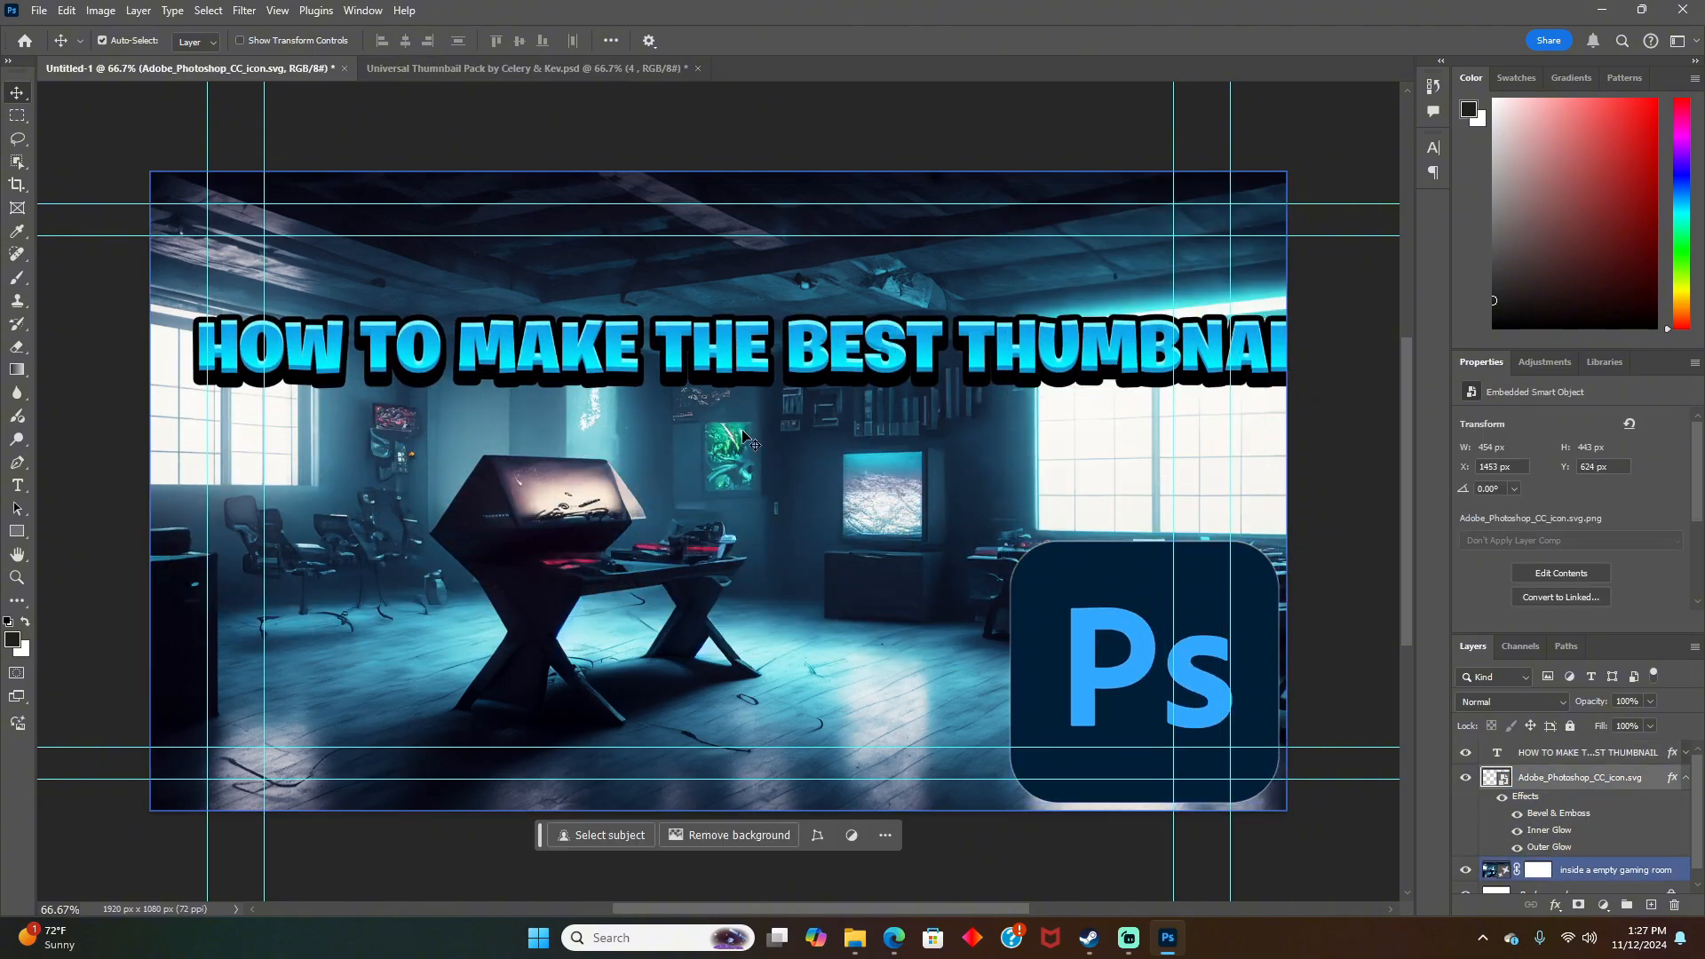
Step: Replace the whole headline text with the single word "HOW"
{"action": "left_click", "coordinate": [673, 354]}
{"action": "left_click", "coordinate": [912, 431]}
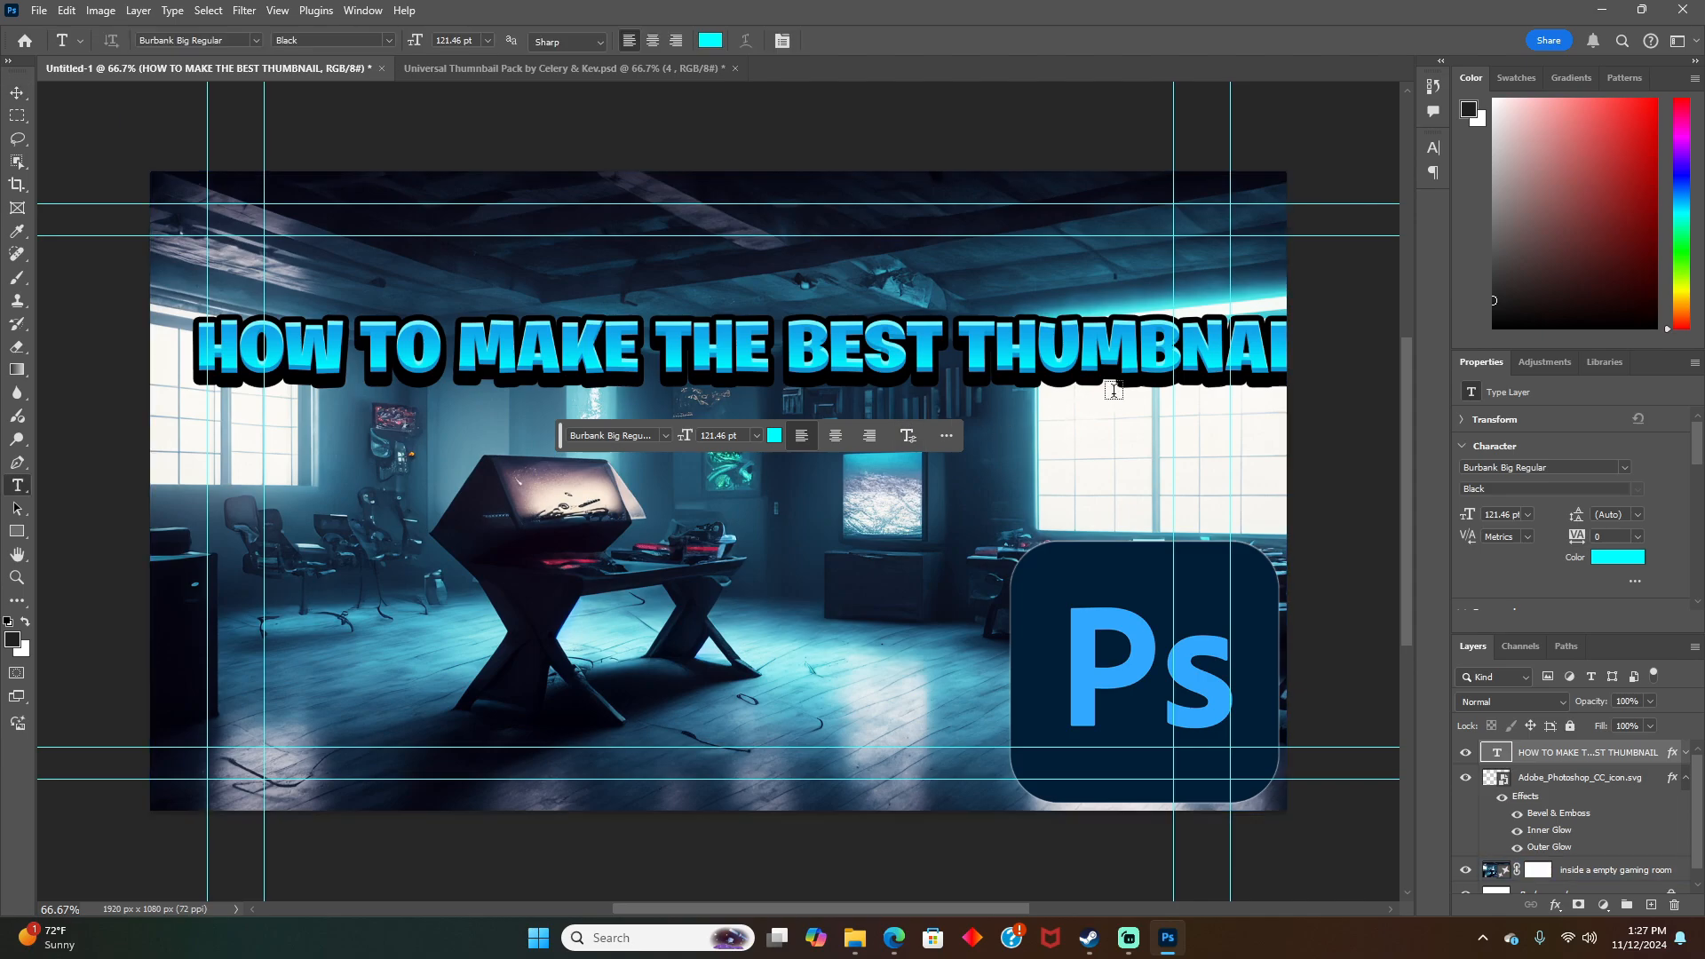
{"action": "left_click", "coordinate": [1149, 362]}
{"action": "key", "text": "BackSpace"}
{"action": "key", "text": "BackSpace"}
{"action": "key", "text": "BackSpace"}
{"action": "key", "text": "BackSpace"}
{"action": "key", "text": "BackSpace"}
{"action": "key", "text": "BackSpace"}
{"action": "key", "text": "BackSpace"}
{"action": "key", "text": "BackSpace"}
{"action": "key", "text": "BackSpace"}
{"action": "key", "text": "BackSpace"}
{"action": "key", "text": "BackSpace"}
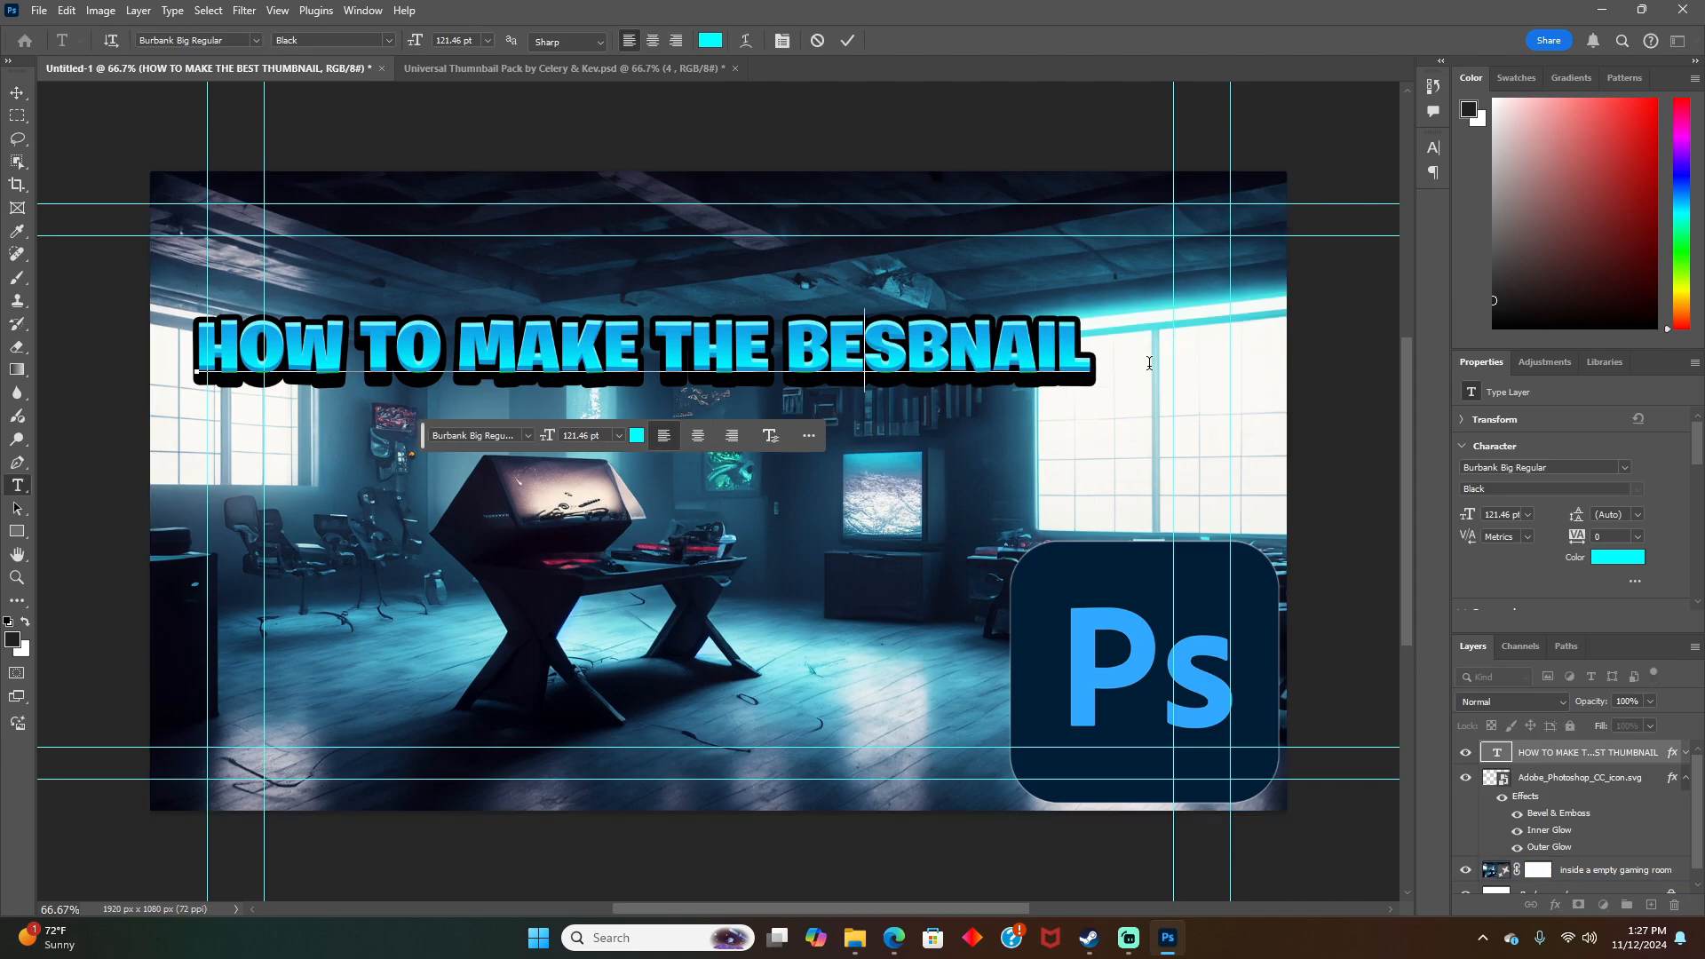
{"action": "left_click", "coordinate": [918, 351]}
{"action": "key", "text": "BackSpace"}
{"action": "key", "text": "BackSpace"}
{"action": "key", "text": "BackSpace"}
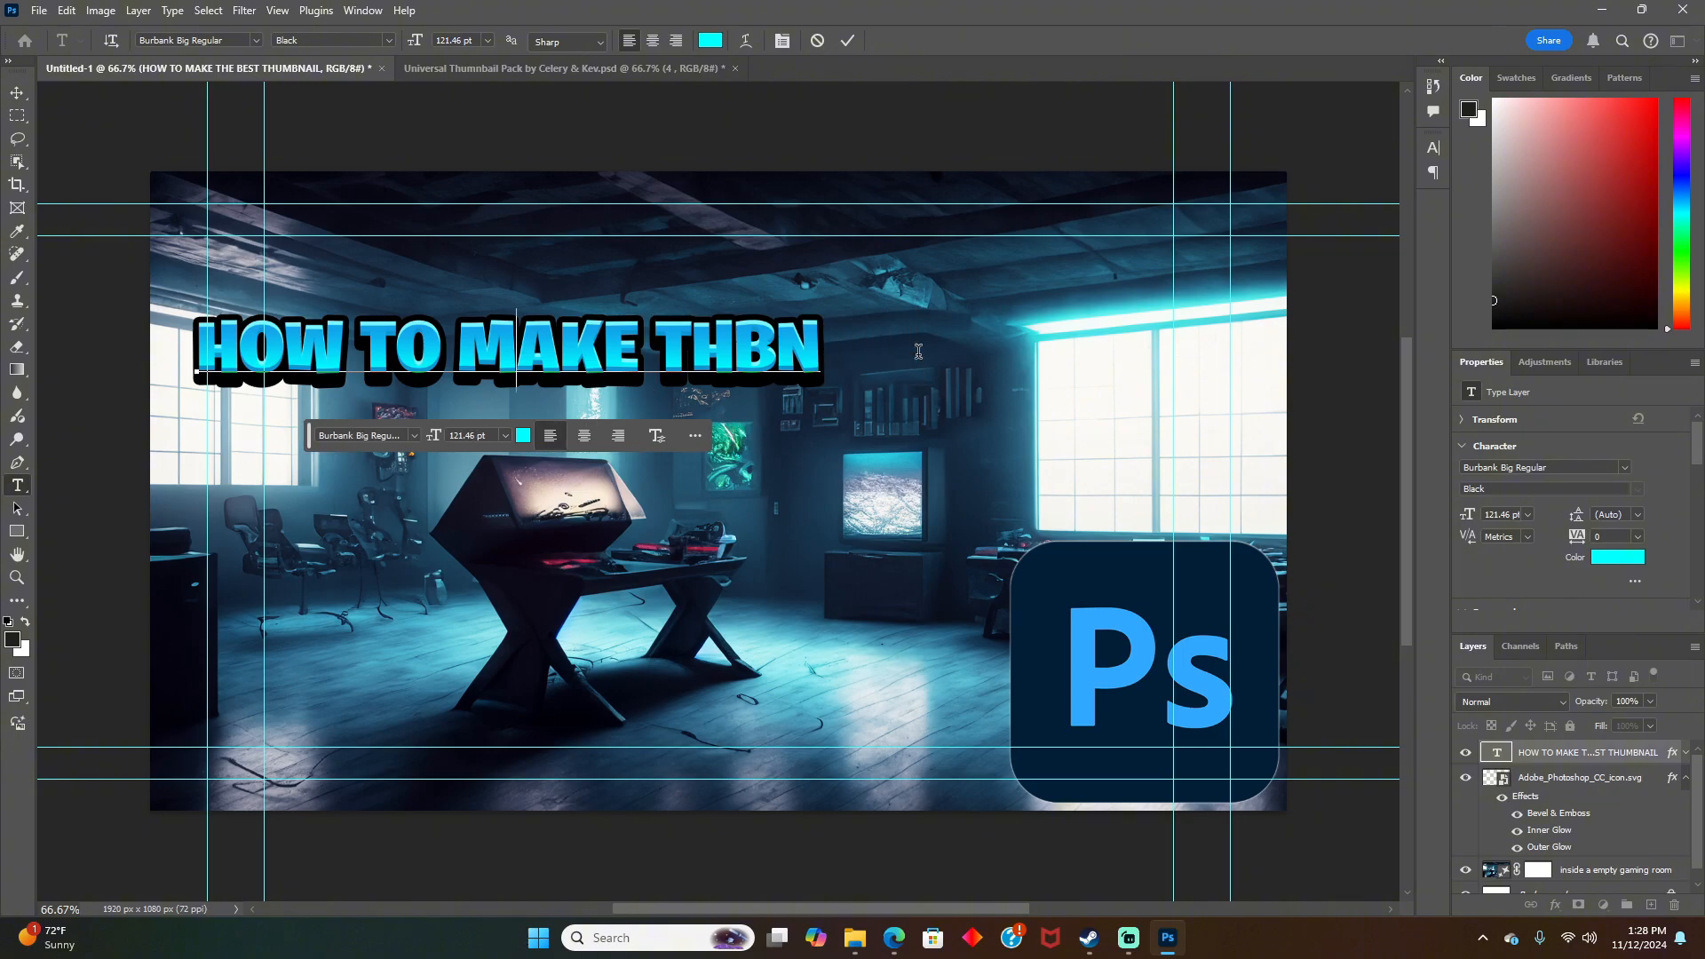
{"action": "key", "text": "ctrl+a"}
{"action": "key", "text": "BackSpace"}
{"action": "type", "text": "HOW"}
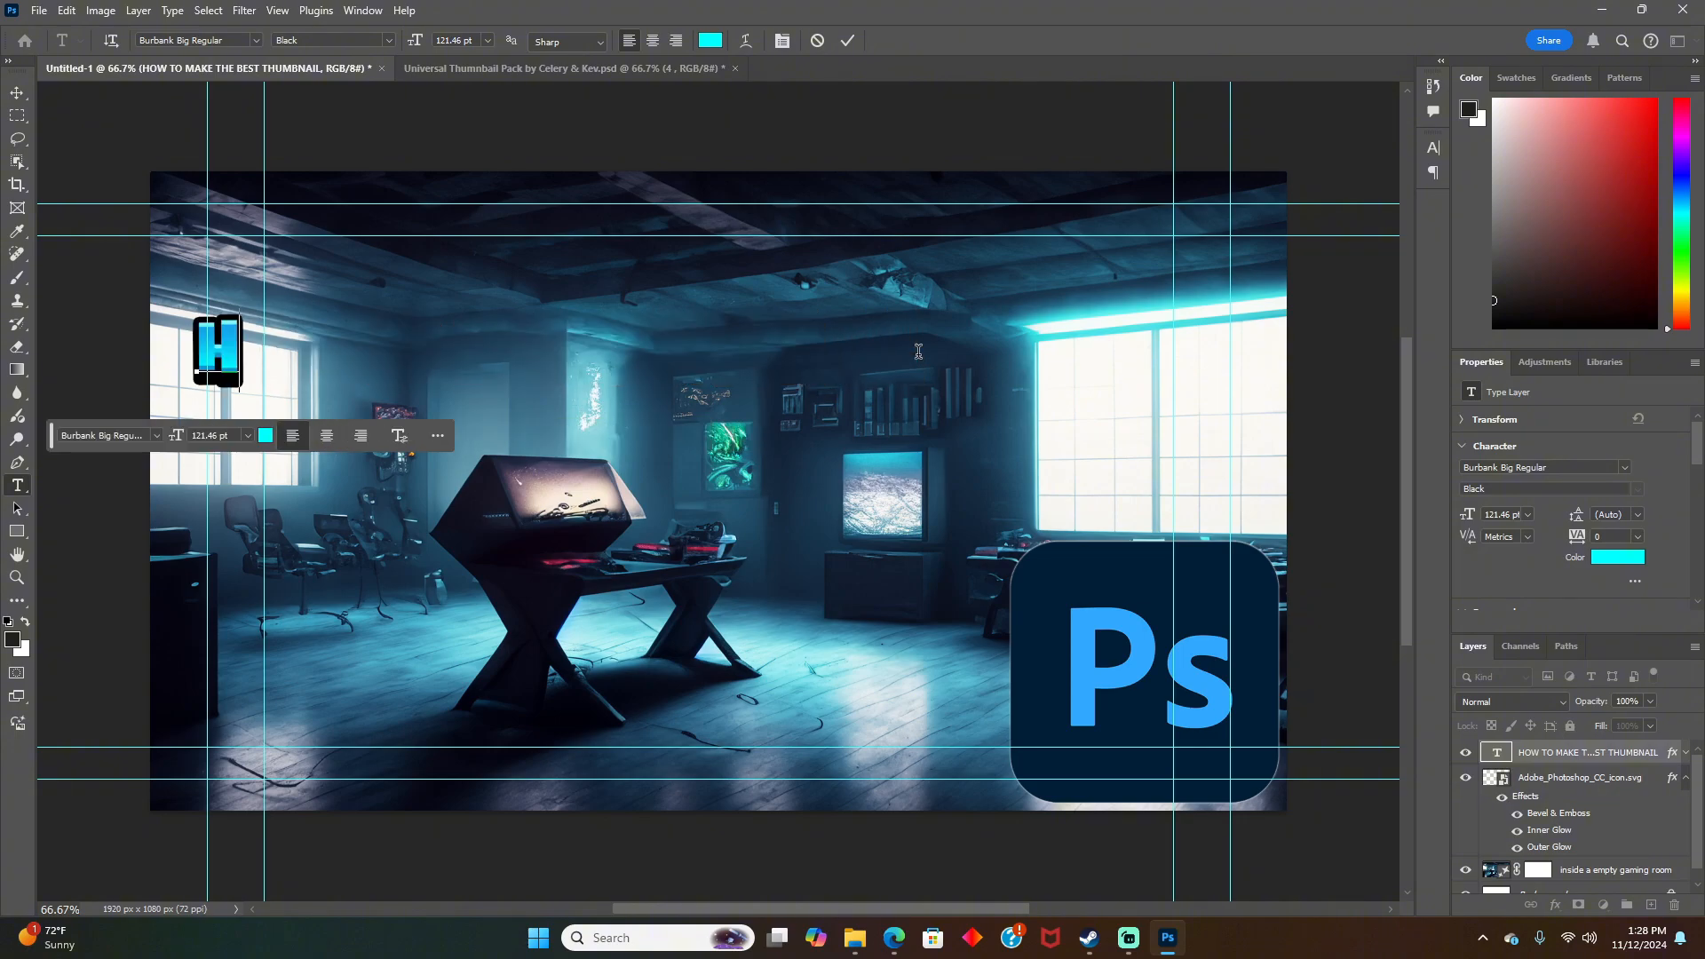
Step: Move the "HOW" text to the canvas's upper-left corner and scale it to about 137%
{"action": "left_click", "coordinate": [17, 92]}
{"action": "left_click_drag", "start_coordinate": [259, 377], "coordinate": [378, 309]}
{"action": "key", "text": "ctrl+t"}
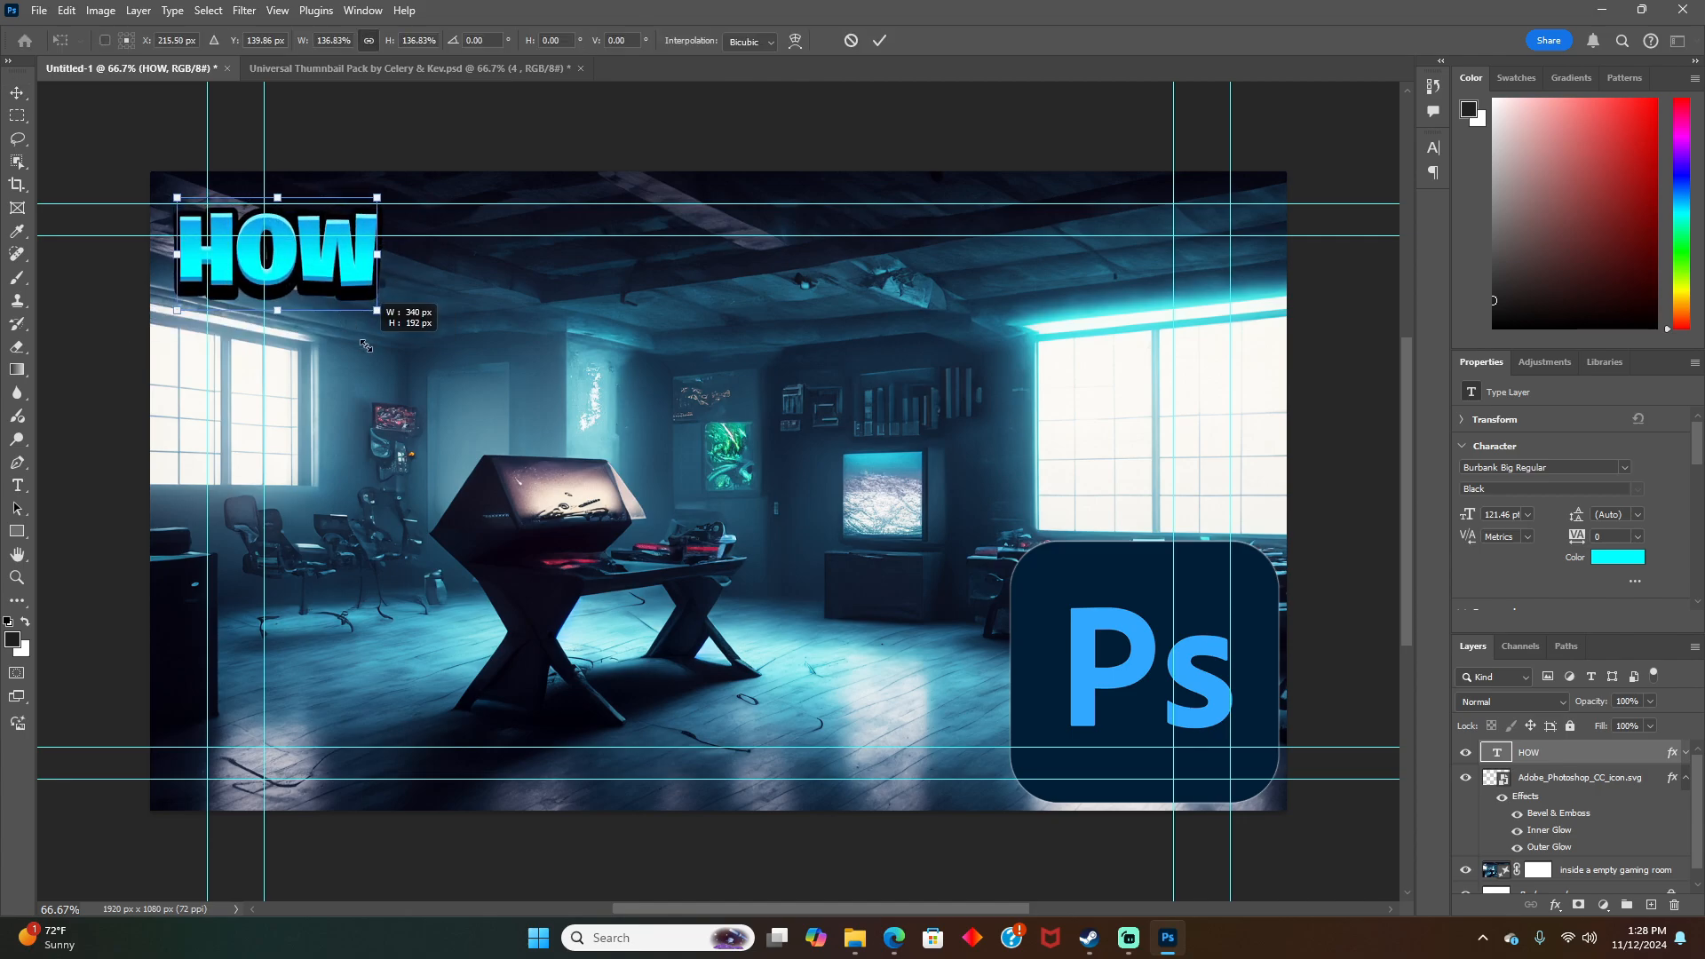
{"action": "left_click", "coordinate": [378, 354]}
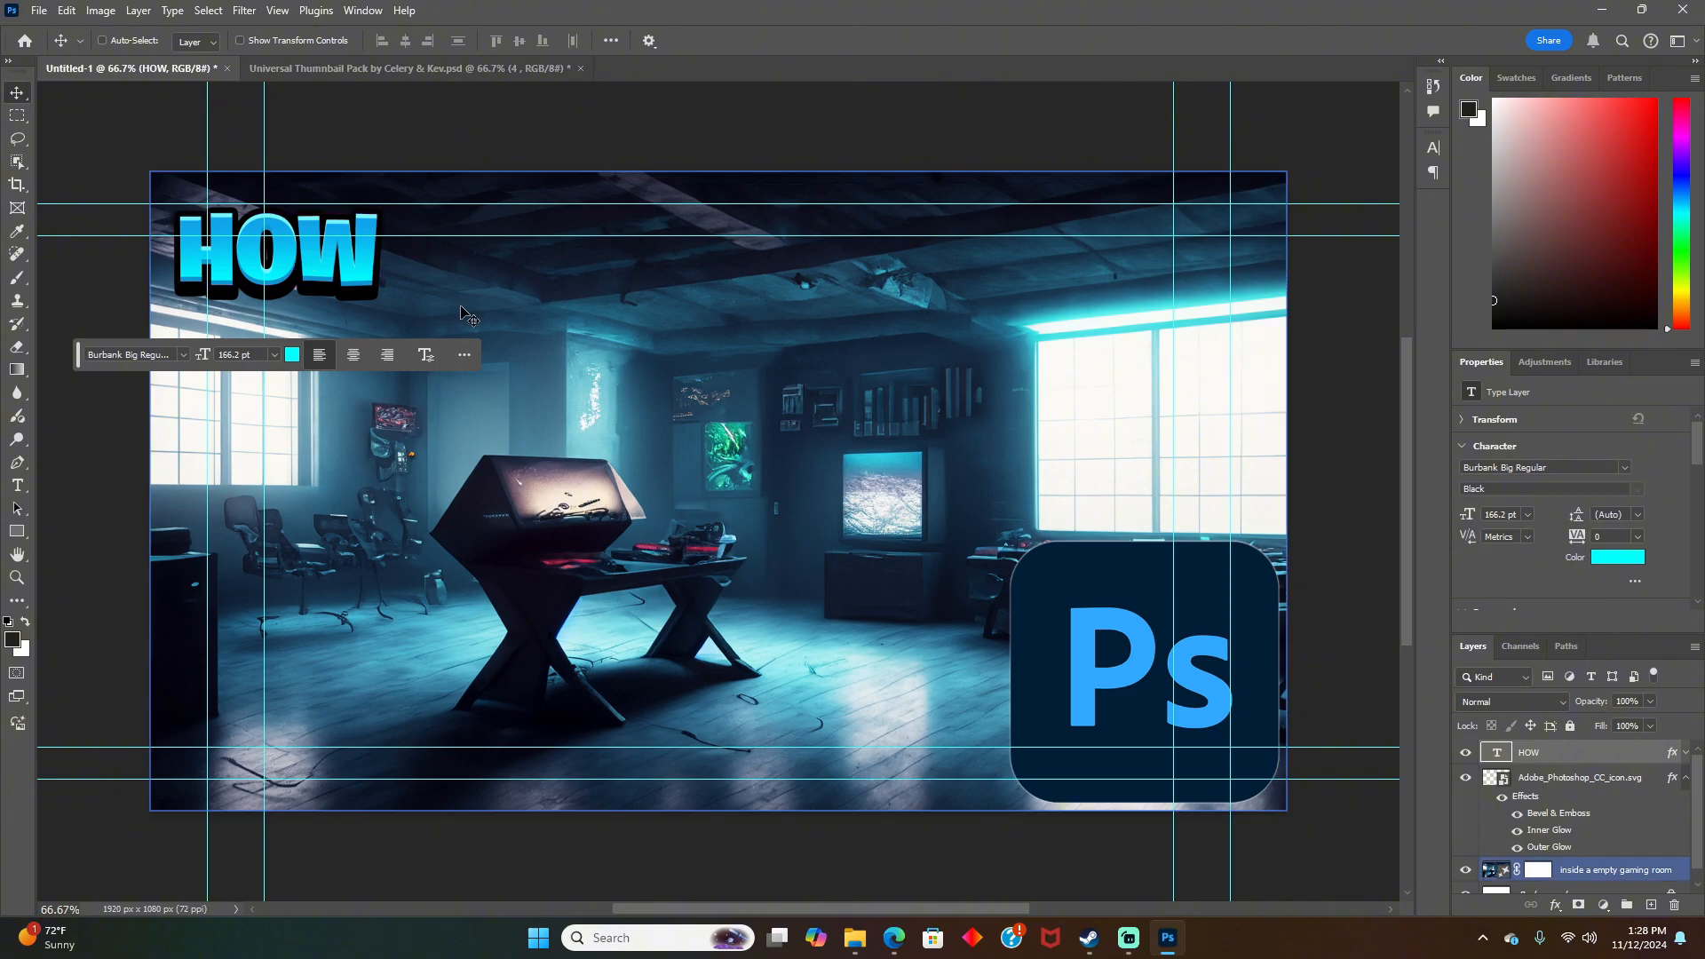
Step: Duplicate the "HOW" text layer, change the copy to "TO", and place it directly below "HOW"
{"action": "left_click_drag", "start_coordinate": [462, 309], "coordinate": [902, 545], "text": "alt"}
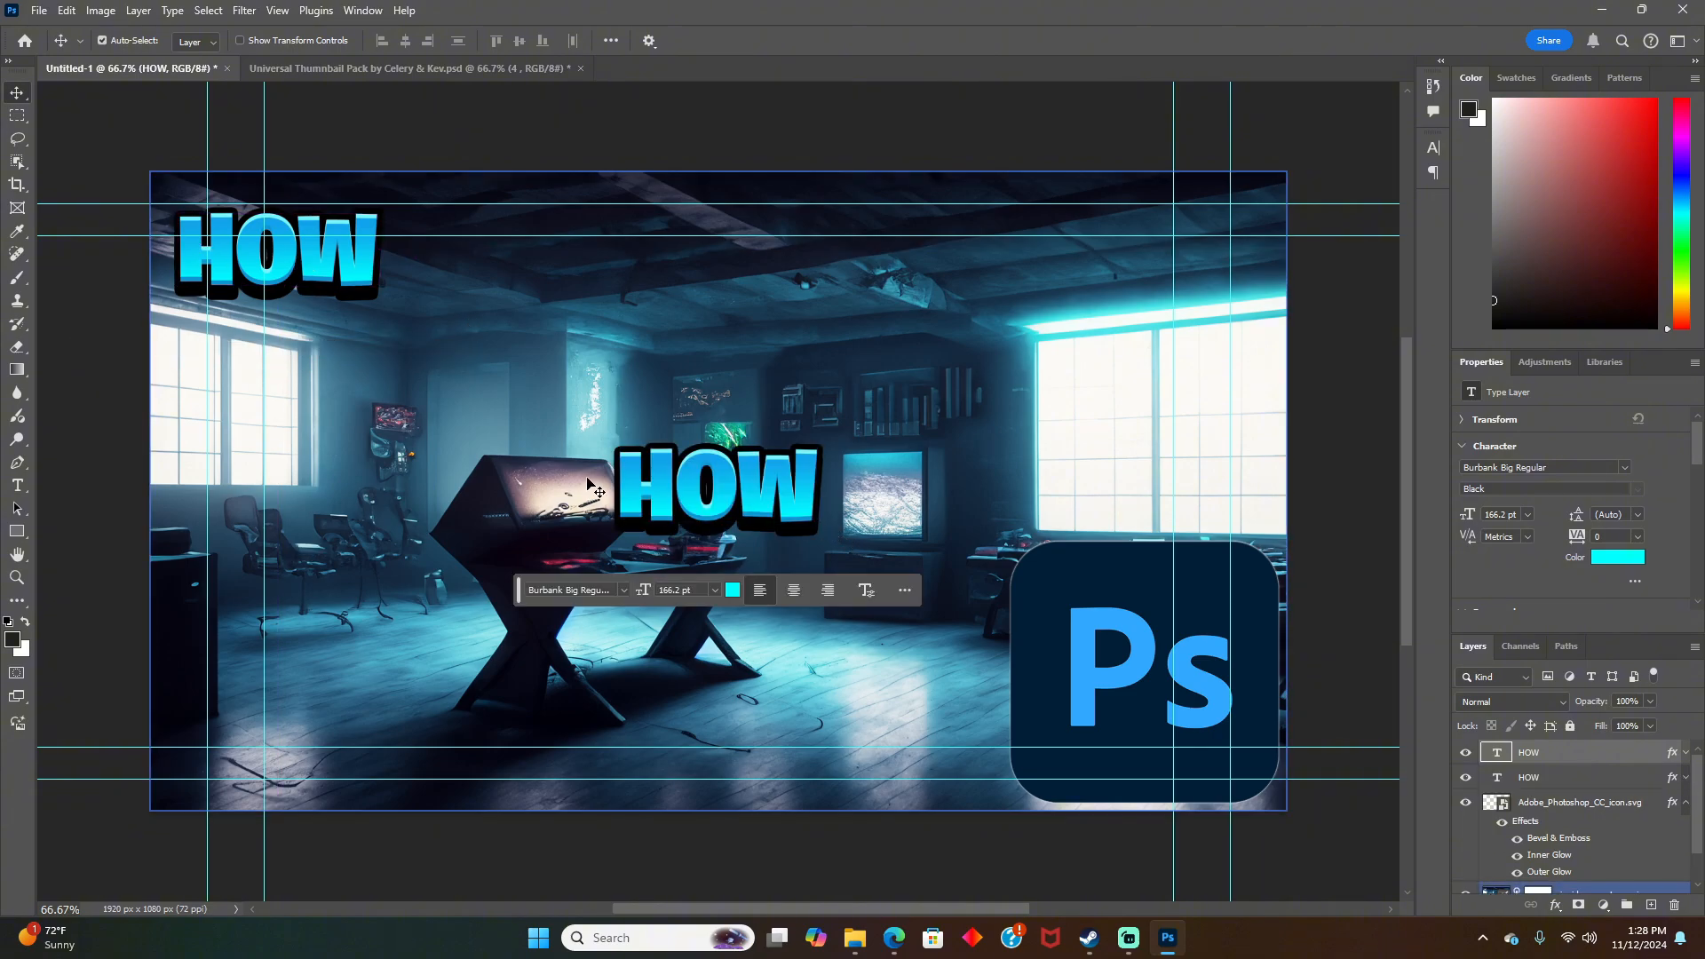
{"action": "key", "text": "t"}
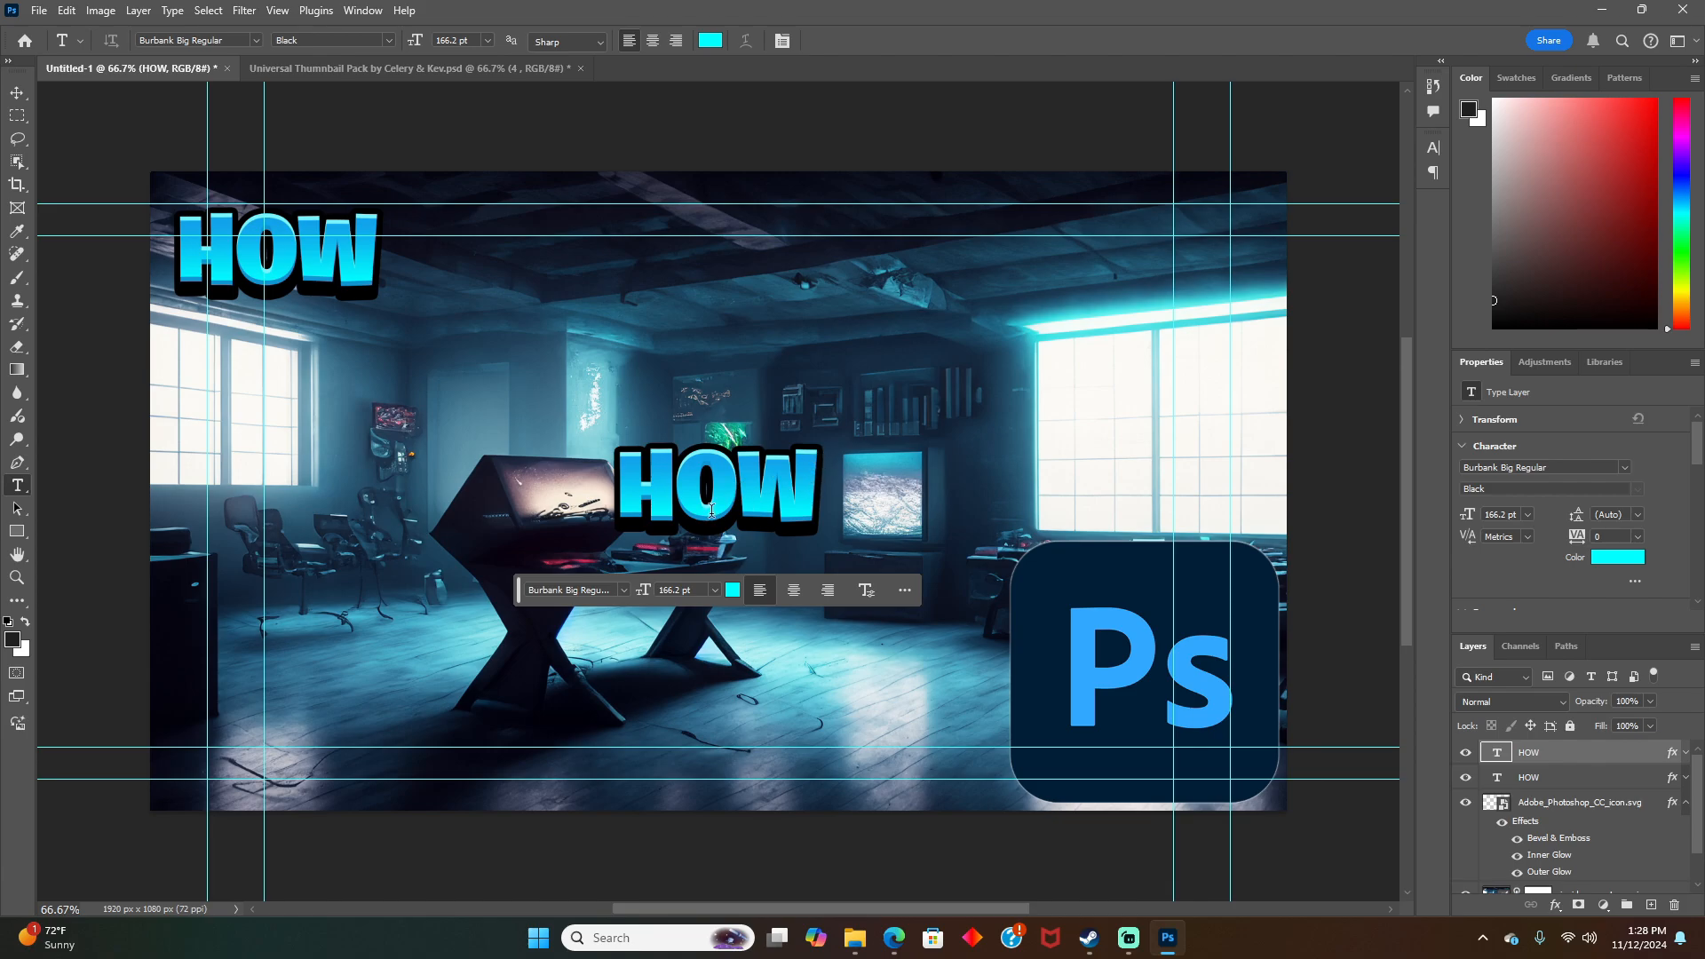
{"action": "left_click", "coordinate": [801, 486]}
{"action": "key", "text": "BackSpace"}
{"action": "key", "text": "BackSpace"}
{"action": "key", "text": "BackSpace"}
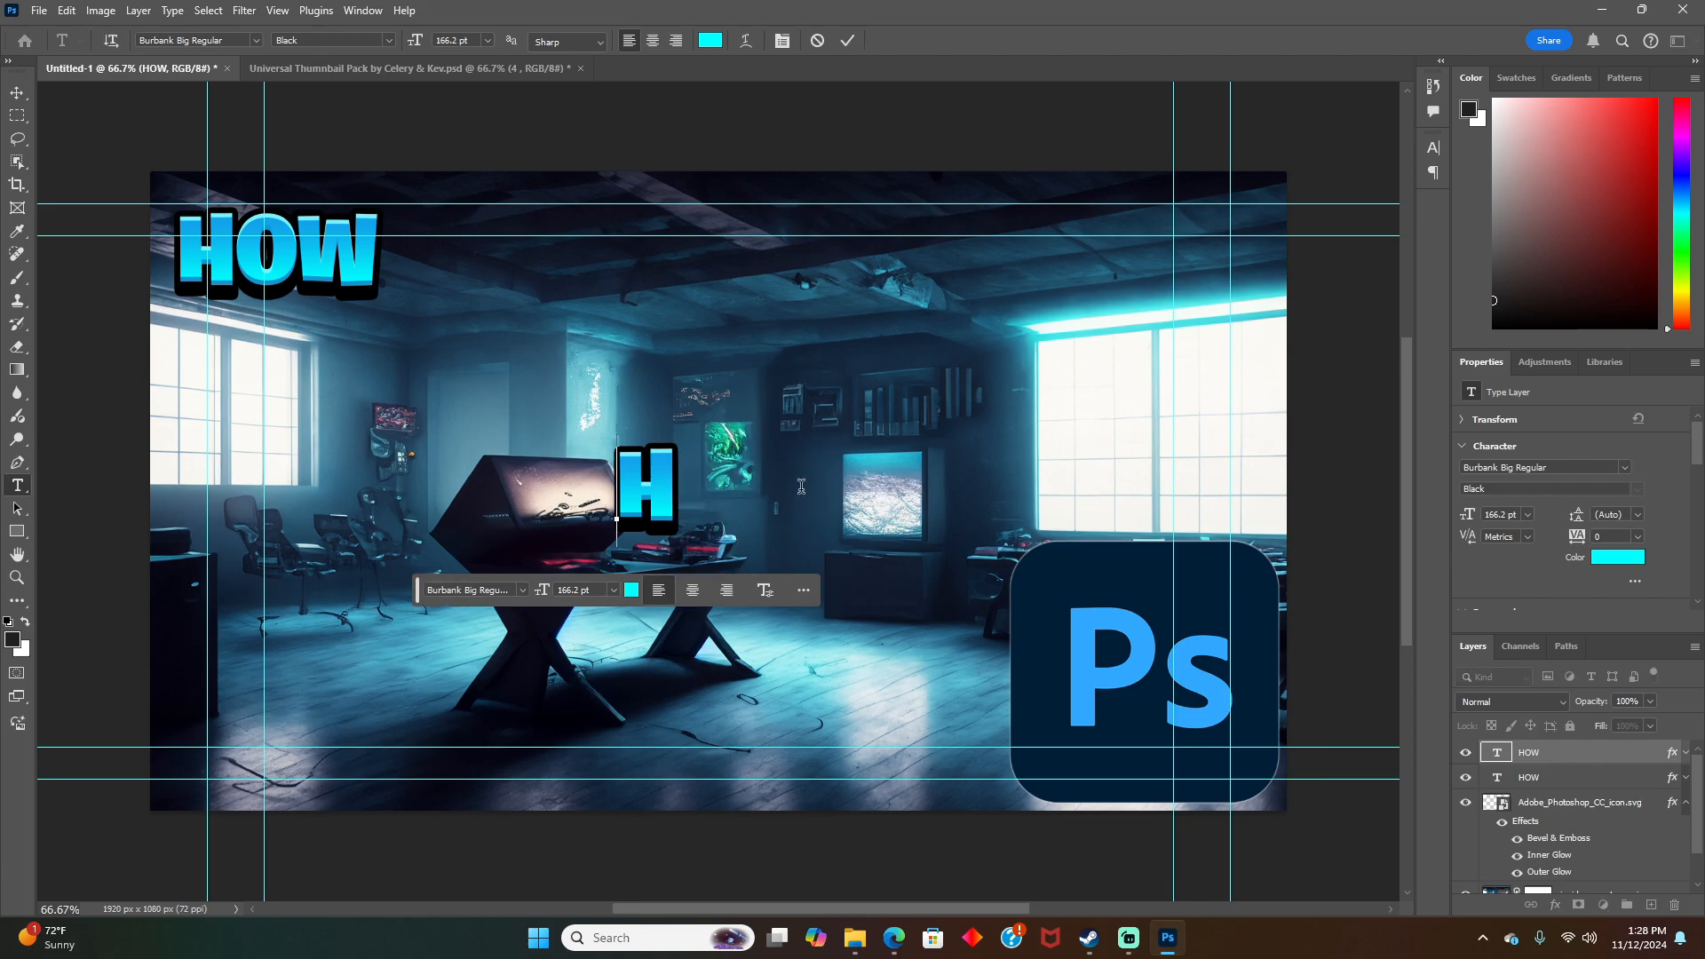
{"action": "type", "text": "TO"}
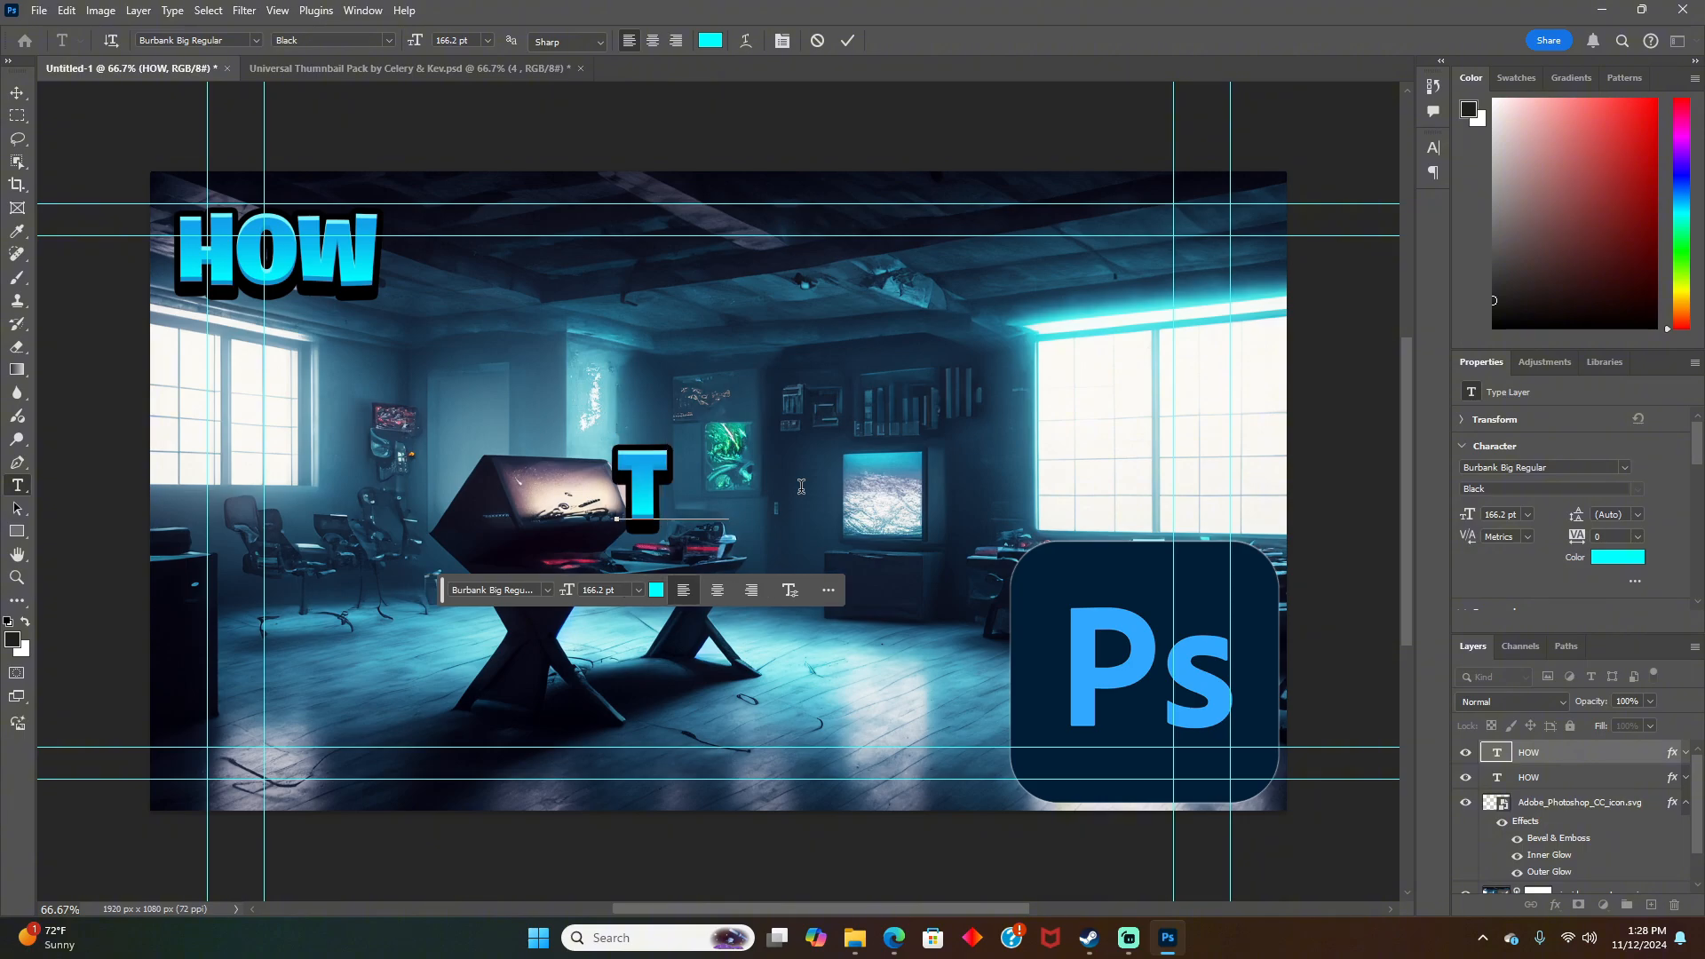
{"action": "left_click", "coordinate": [17, 92]}
{"action": "left_click_drag", "start_coordinate": [661, 492], "coordinate": [307, 367]}
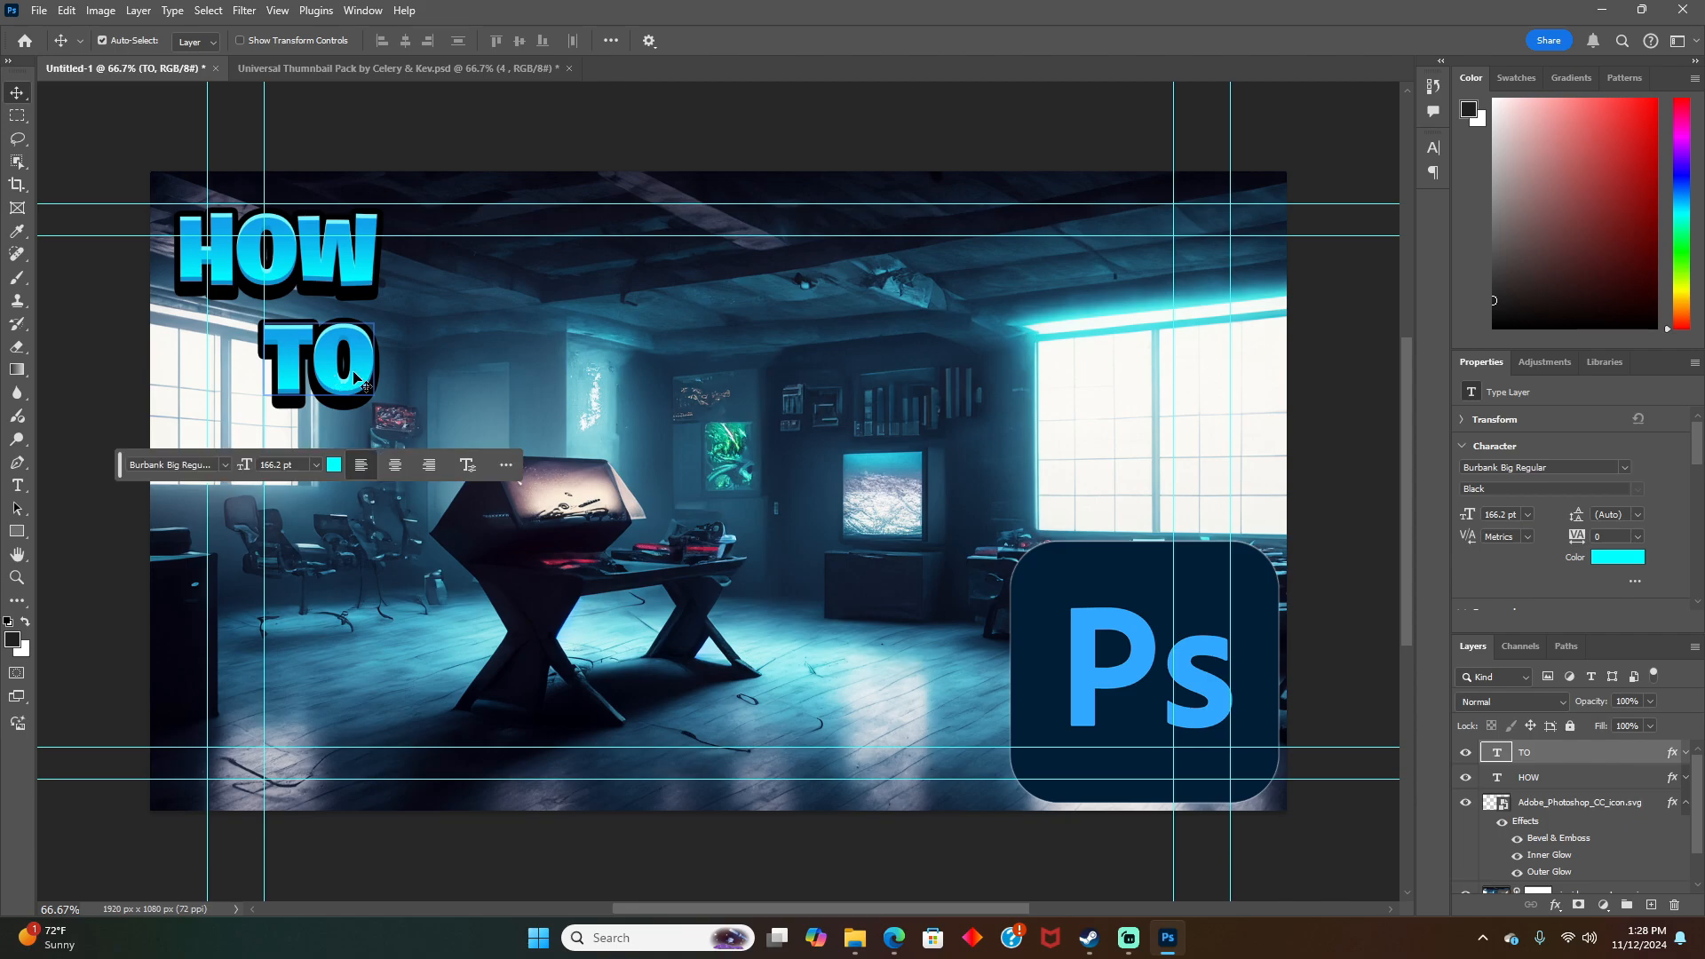
Step: Duplicate the "TO" text layer, change the copy to "MAKE", and place it below "TO"
{"action": "key", "text": "ctrl+c"}
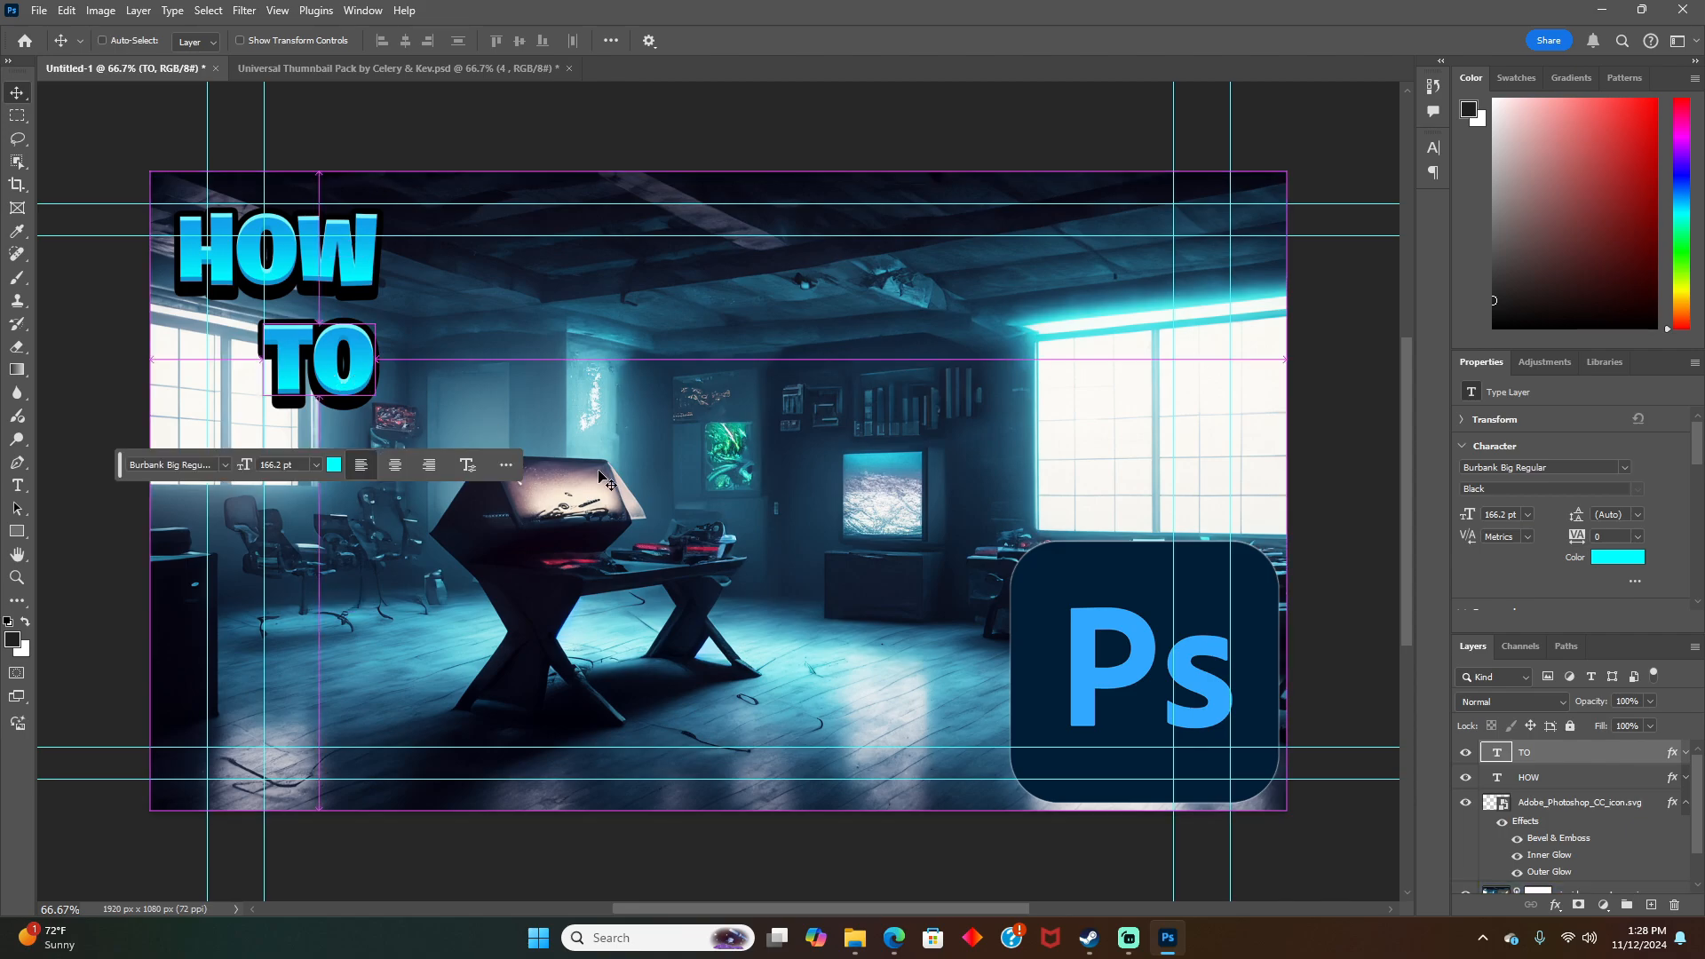
{"action": "key", "text": "ctrl+v"}
{"action": "double_click", "coordinate": [754, 470]}
{"action": "key", "text": "BackSpace"}
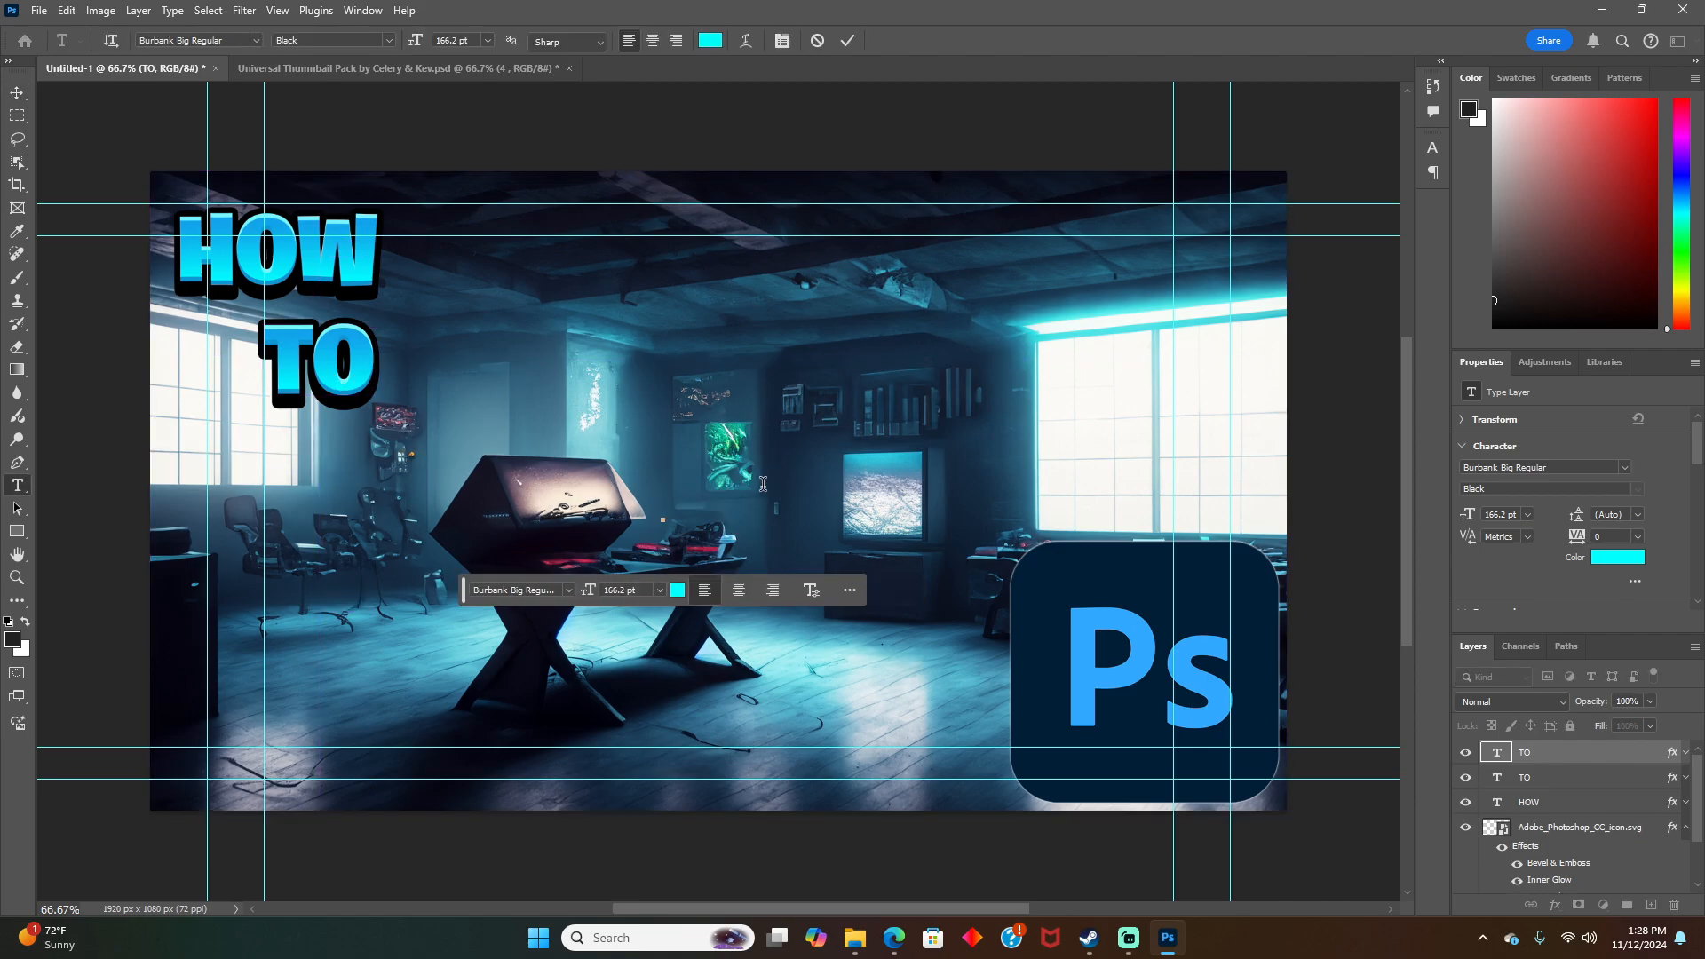
{"action": "type", "text": "MAKE"}
{"action": "key", "text": "ctrl+Return"}
{"action": "left_click_drag", "start_coordinate": [754, 487], "coordinate": [292, 469]}
Step: Add further copies of the styled text reading "THE" and "BEST", stacked below "MAKE"
{"action": "key", "text": "ctrl+c"}
{"action": "key", "text": "ctrl+v"}
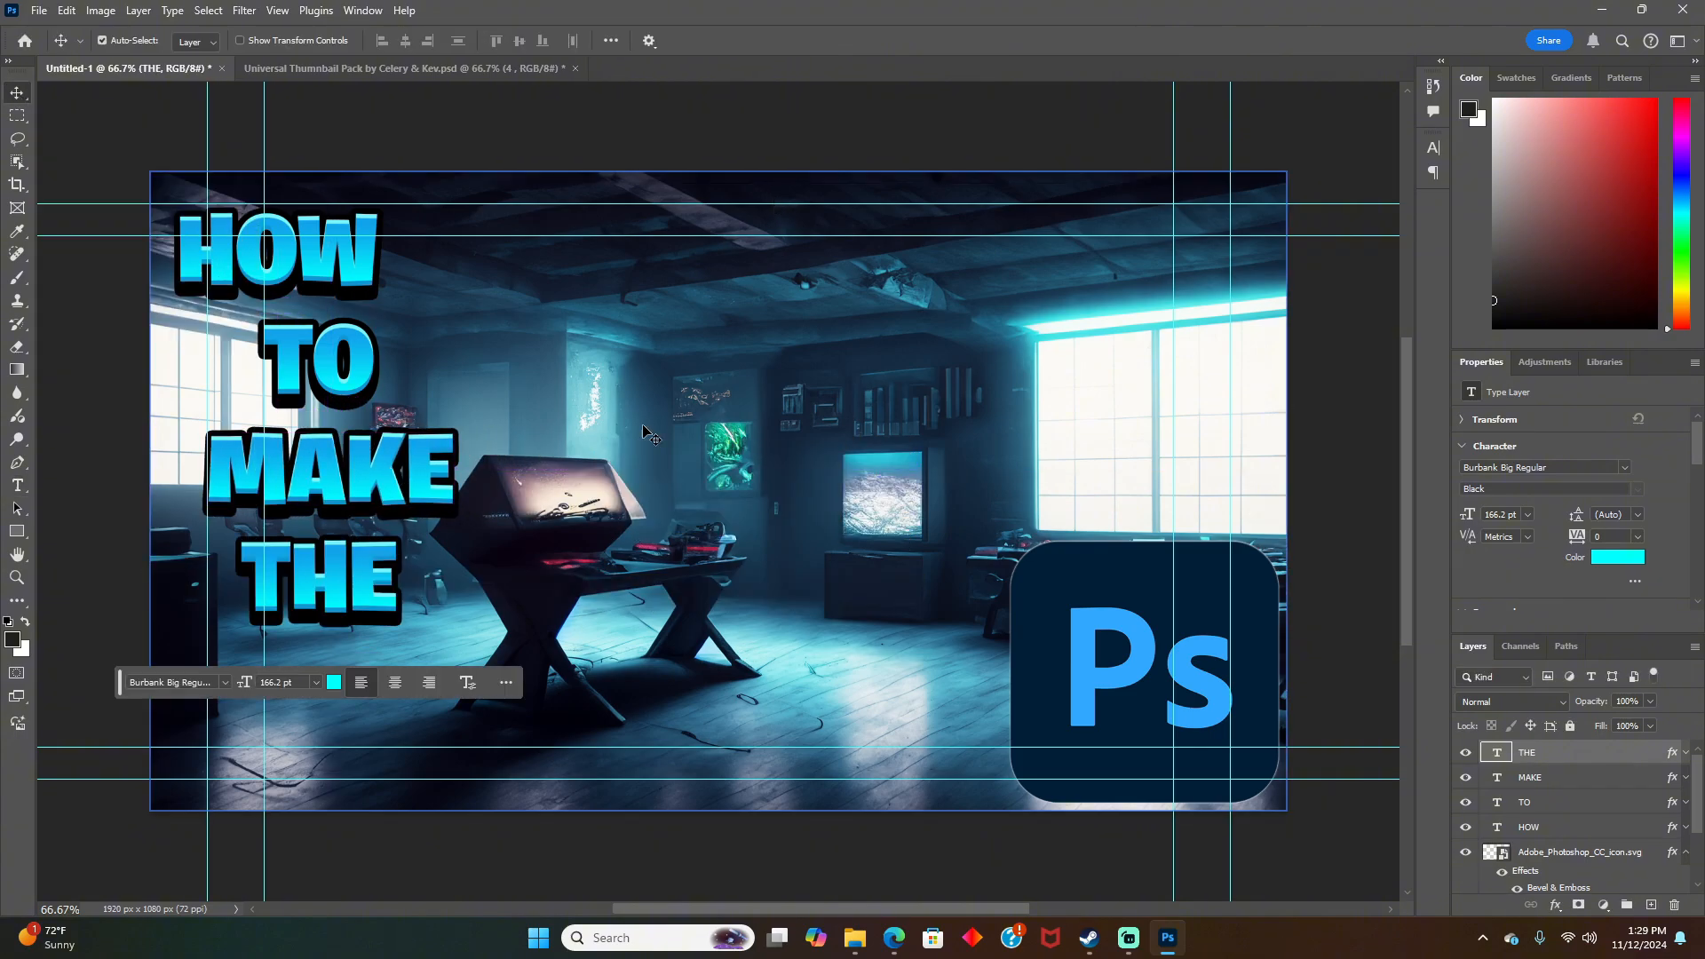
{"action": "key", "text": "ctrl+c"}
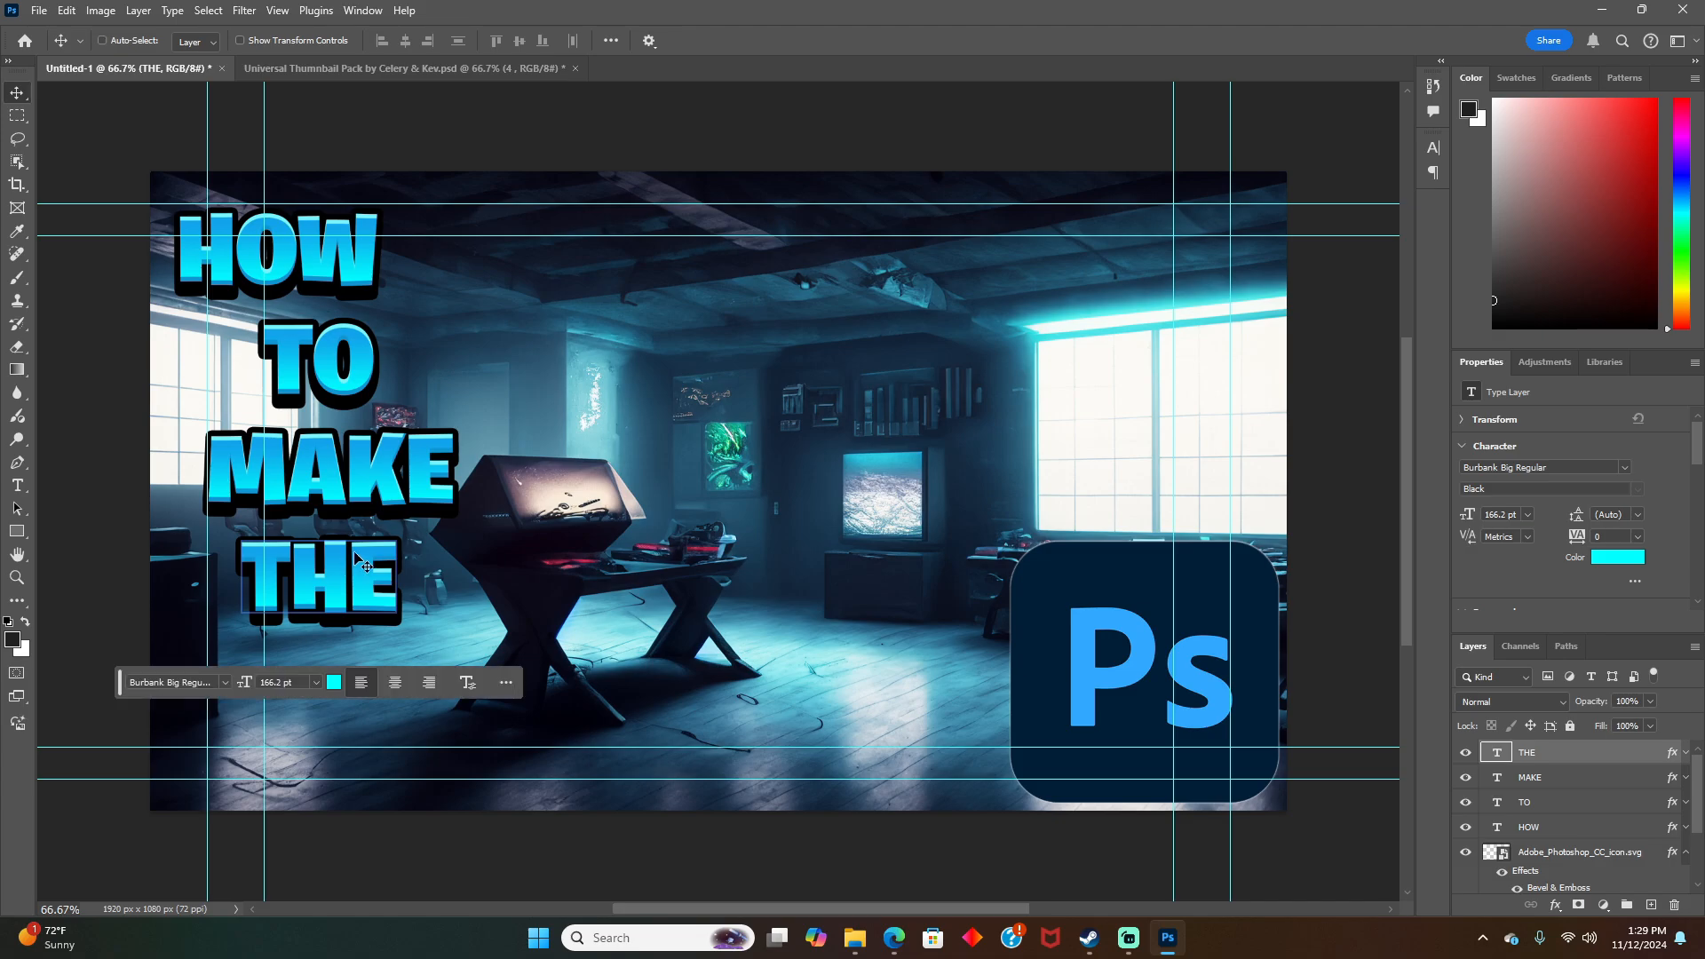
{"action": "key", "text": "ctrl+v"}
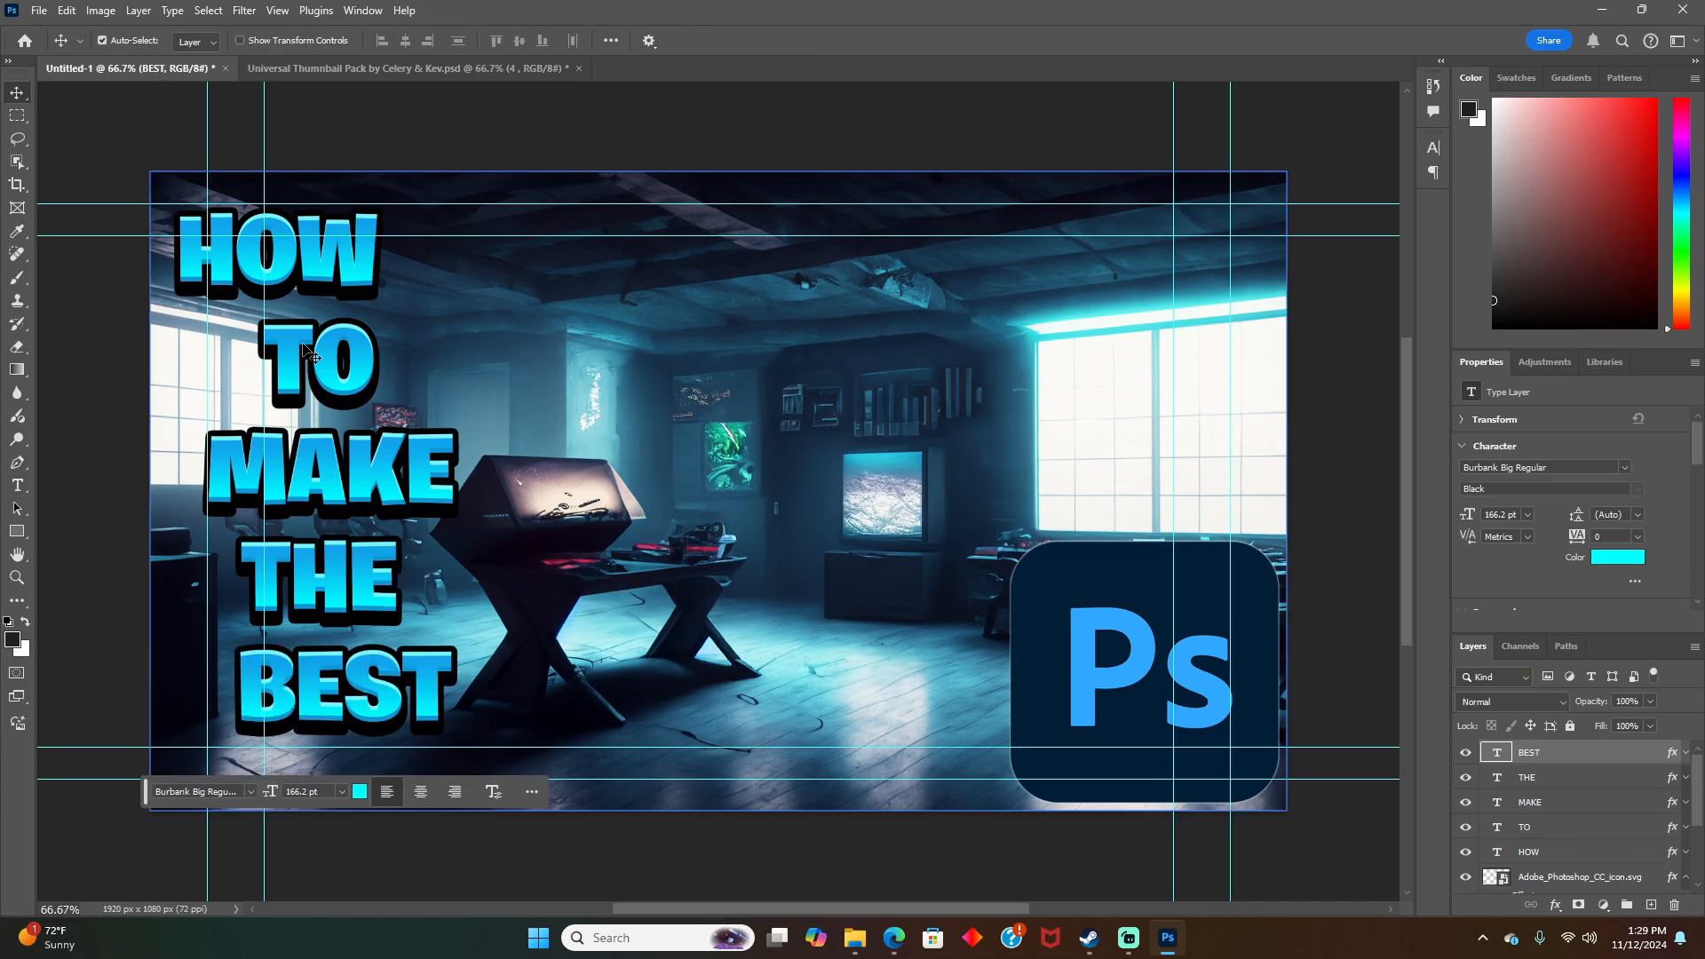
Step: Move "TO" beside "HOW" on the first line and "MAKE" up to the second line beneath them
{"action": "left_click", "coordinate": [343, 366]}
{"action": "left_click_drag", "start_coordinate": [343, 367], "coordinate": [484, 260]}
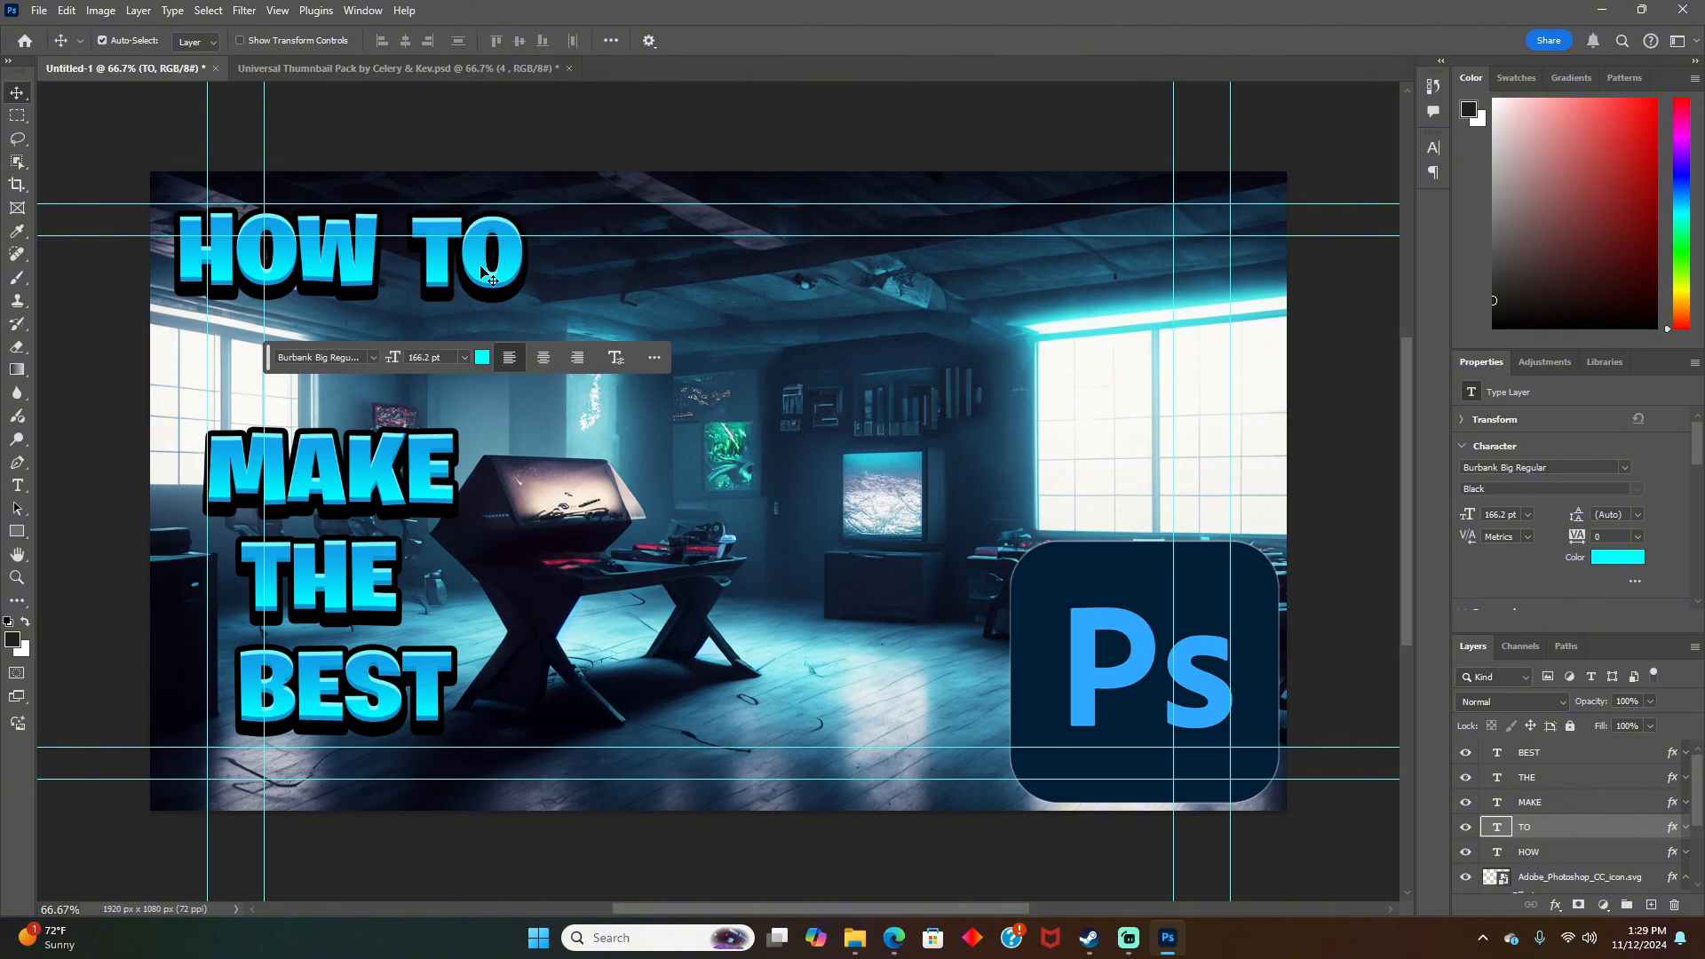
{"action": "left_click_drag", "start_coordinate": [366, 473], "coordinate": [400, 362]}
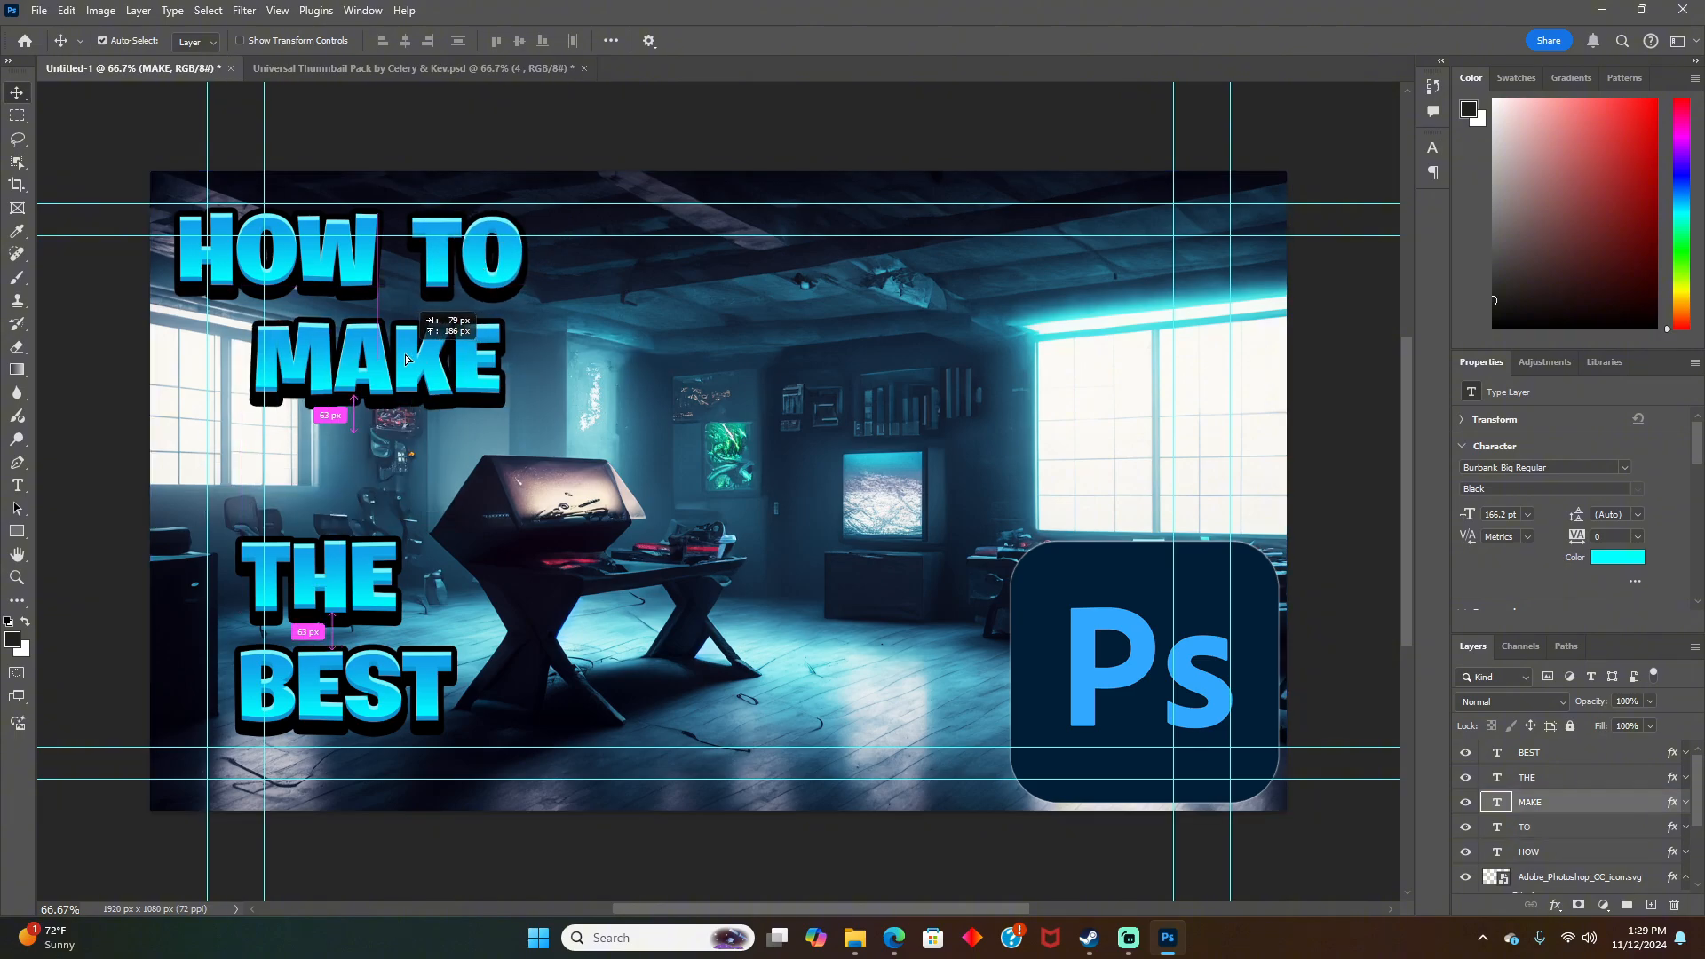
Step: Shift "HOW" and "TO" toward the canvas's left edge, with "MAKE" centred beneath and "THE BEST" together on the third line
{"action": "left_click_drag", "start_coordinate": [324, 258], "coordinate": [306, 259]}
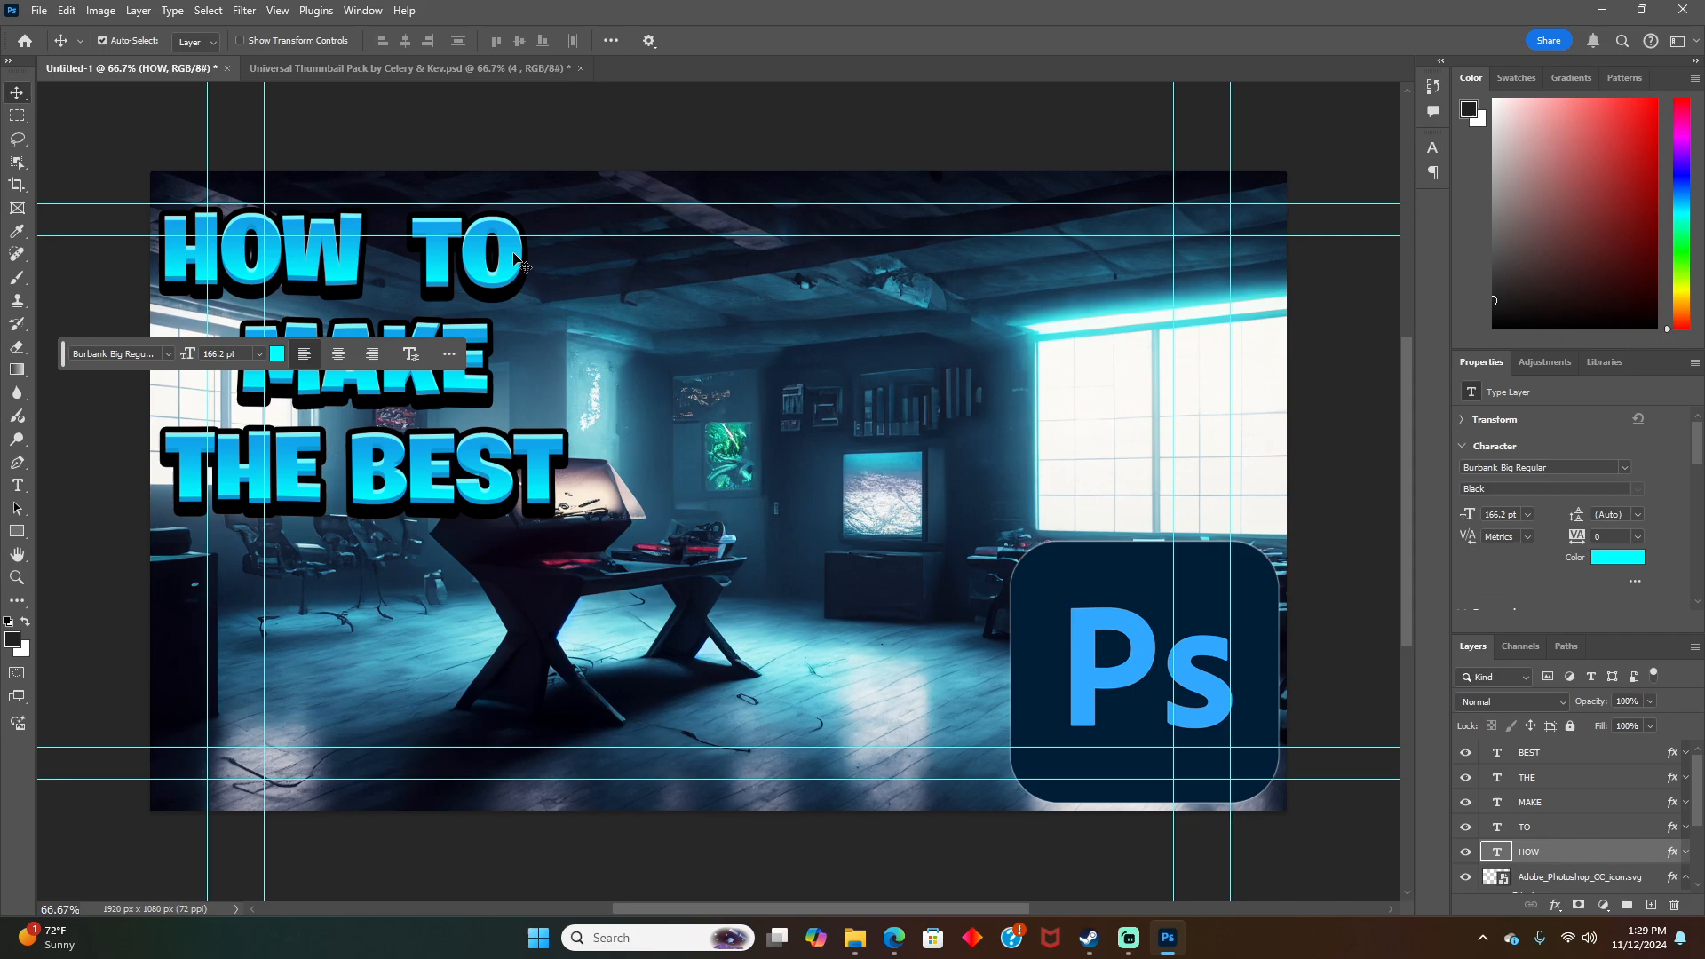
{"action": "left_click", "coordinate": [477, 258]}
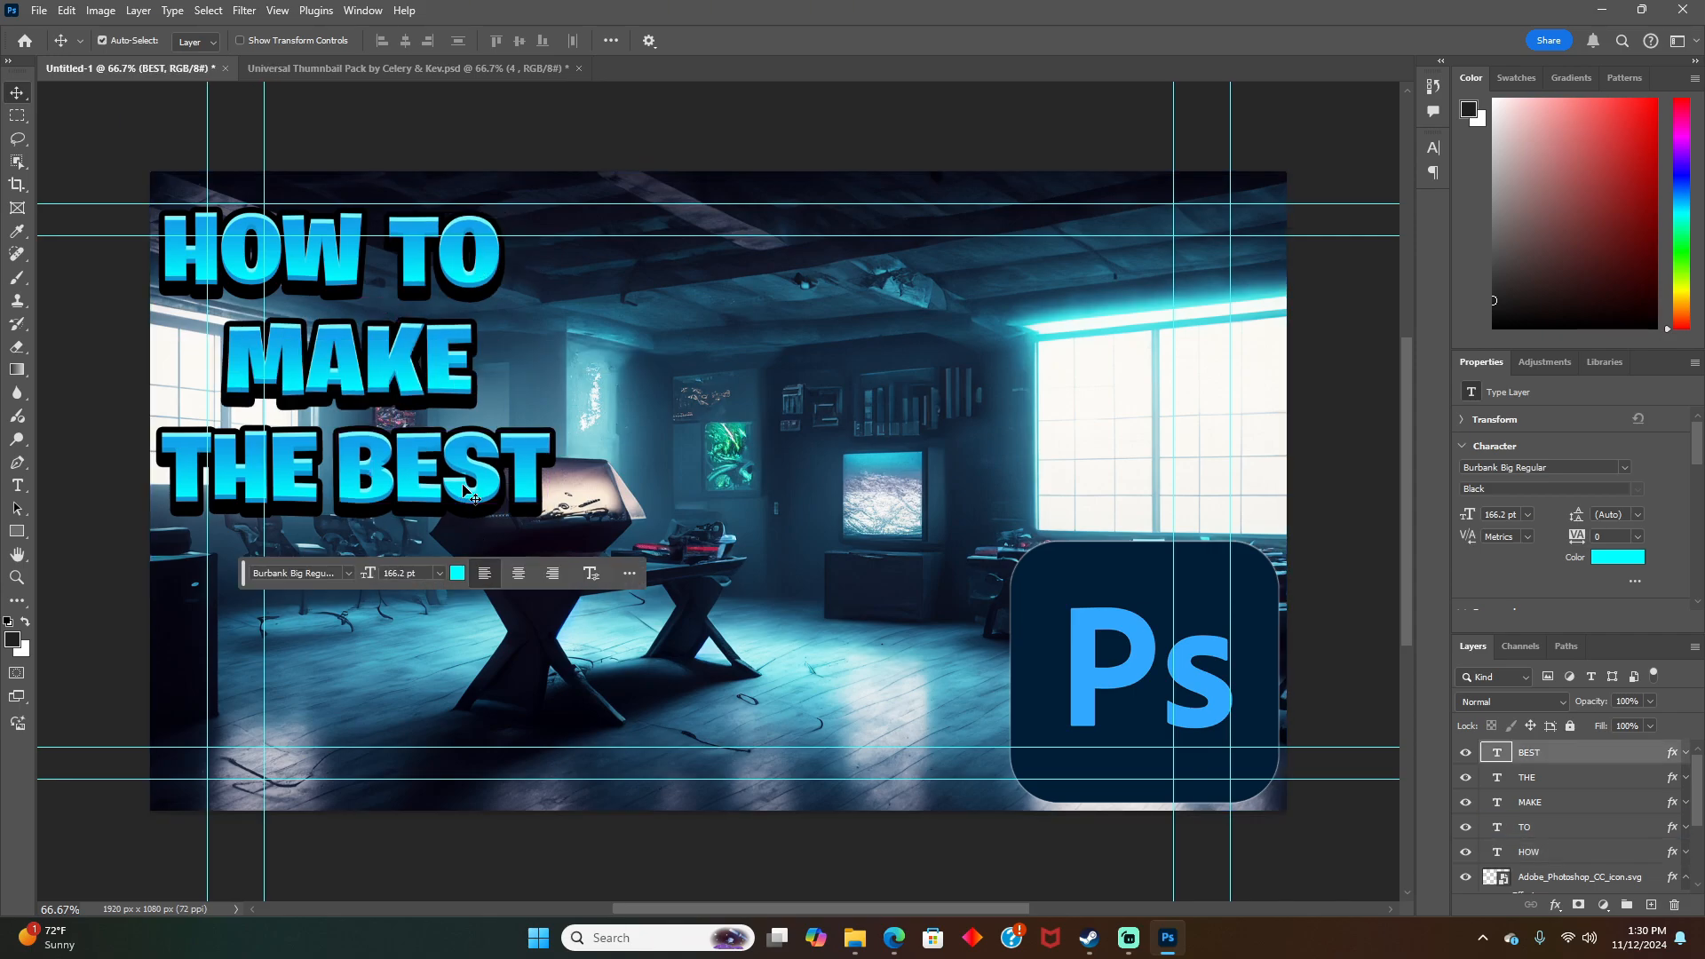
Step: Duplicate the "BEST" text layer, change the copy to "THUMBNAIL", and place it as the fourth line below "THE BEST"
{"action": "left_click_drag", "start_coordinate": [468, 492], "coordinate": [742, 510], "text": "alt"}
{"action": "key", "text": "t"}
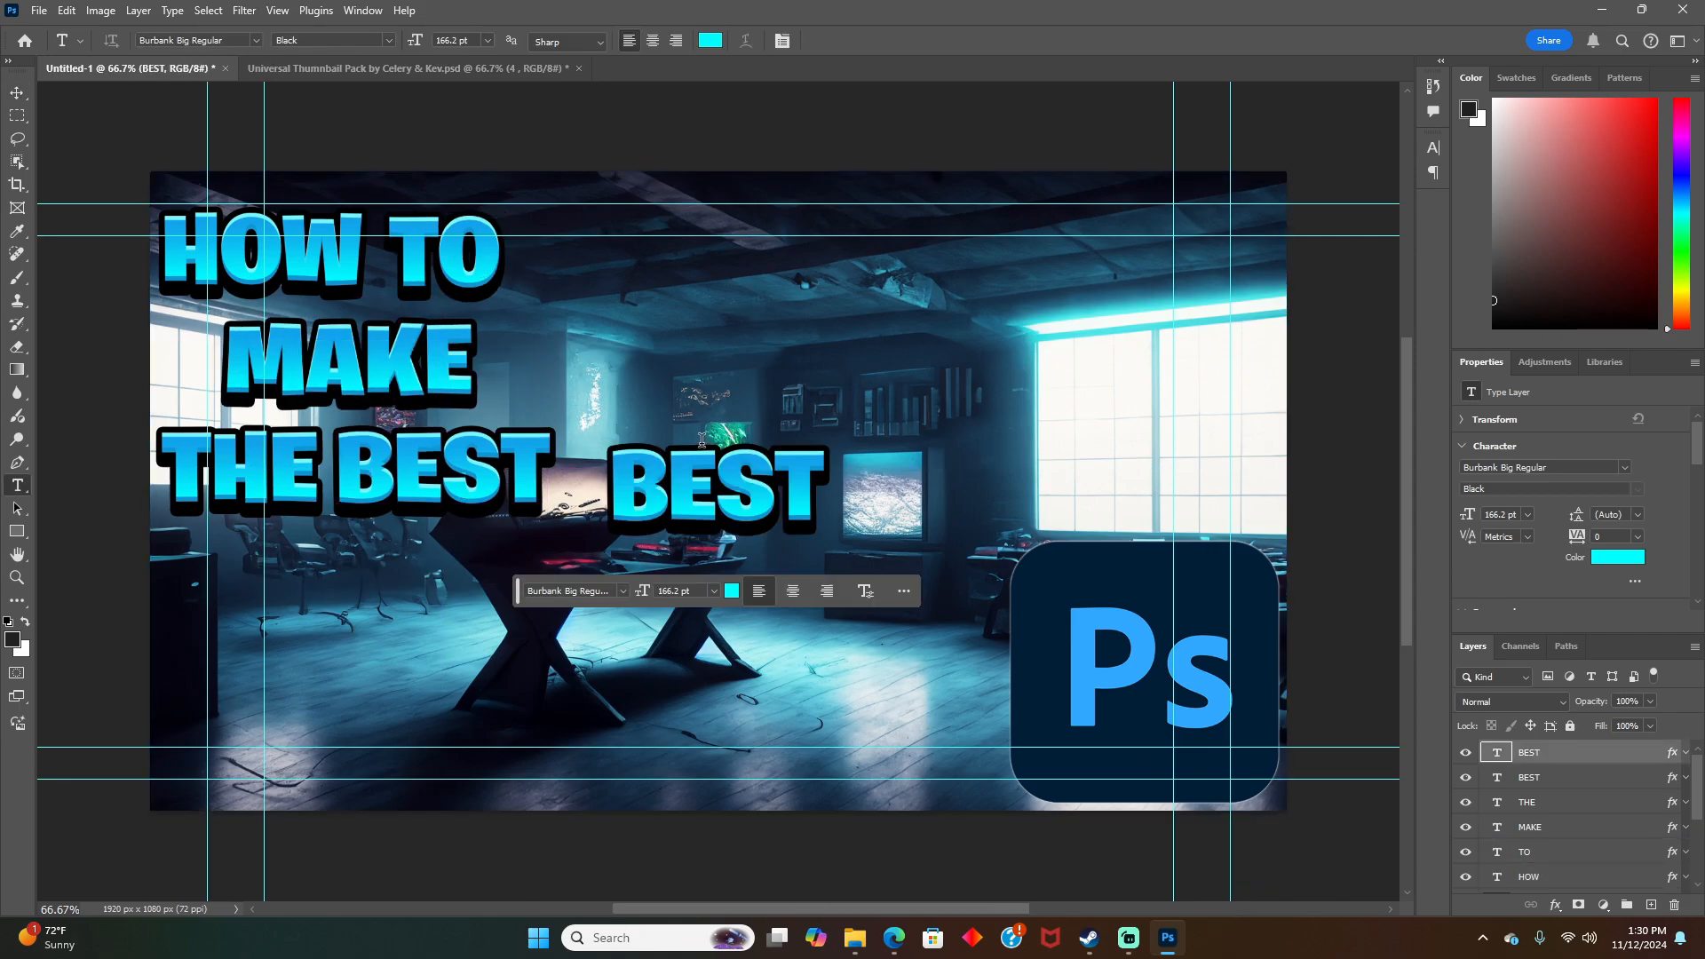
{"action": "left_click", "coordinate": [814, 473]}
{"action": "key", "text": "BackSpace"}
{"action": "key", "text": "BackSpace"}
{"action": "key", "text": "BackSpace"}
{"action": "key", "text": "BackSpace"}
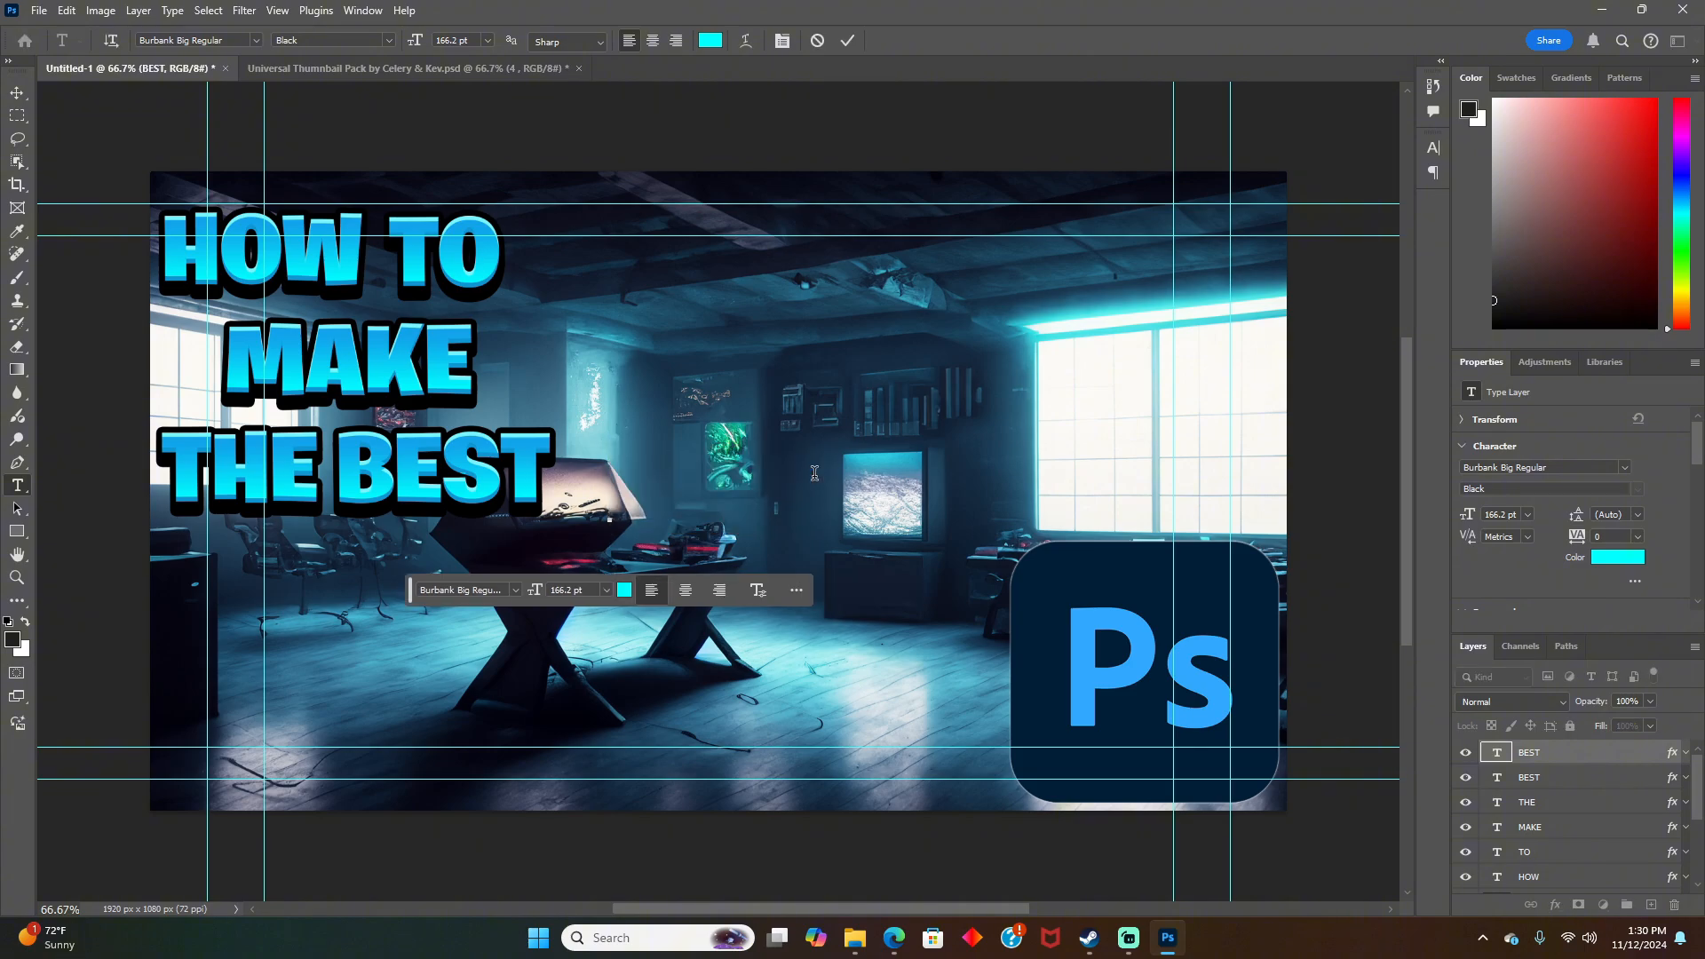
{"action": "type", "text": "THUMBNAIL"}
{"action": "key", "text": "Escape"}
{"action": "key", "text": "v"}
{"action": "left_click_drag", "start_coordinate": [809, 499], "coordinate": [365, 601]}
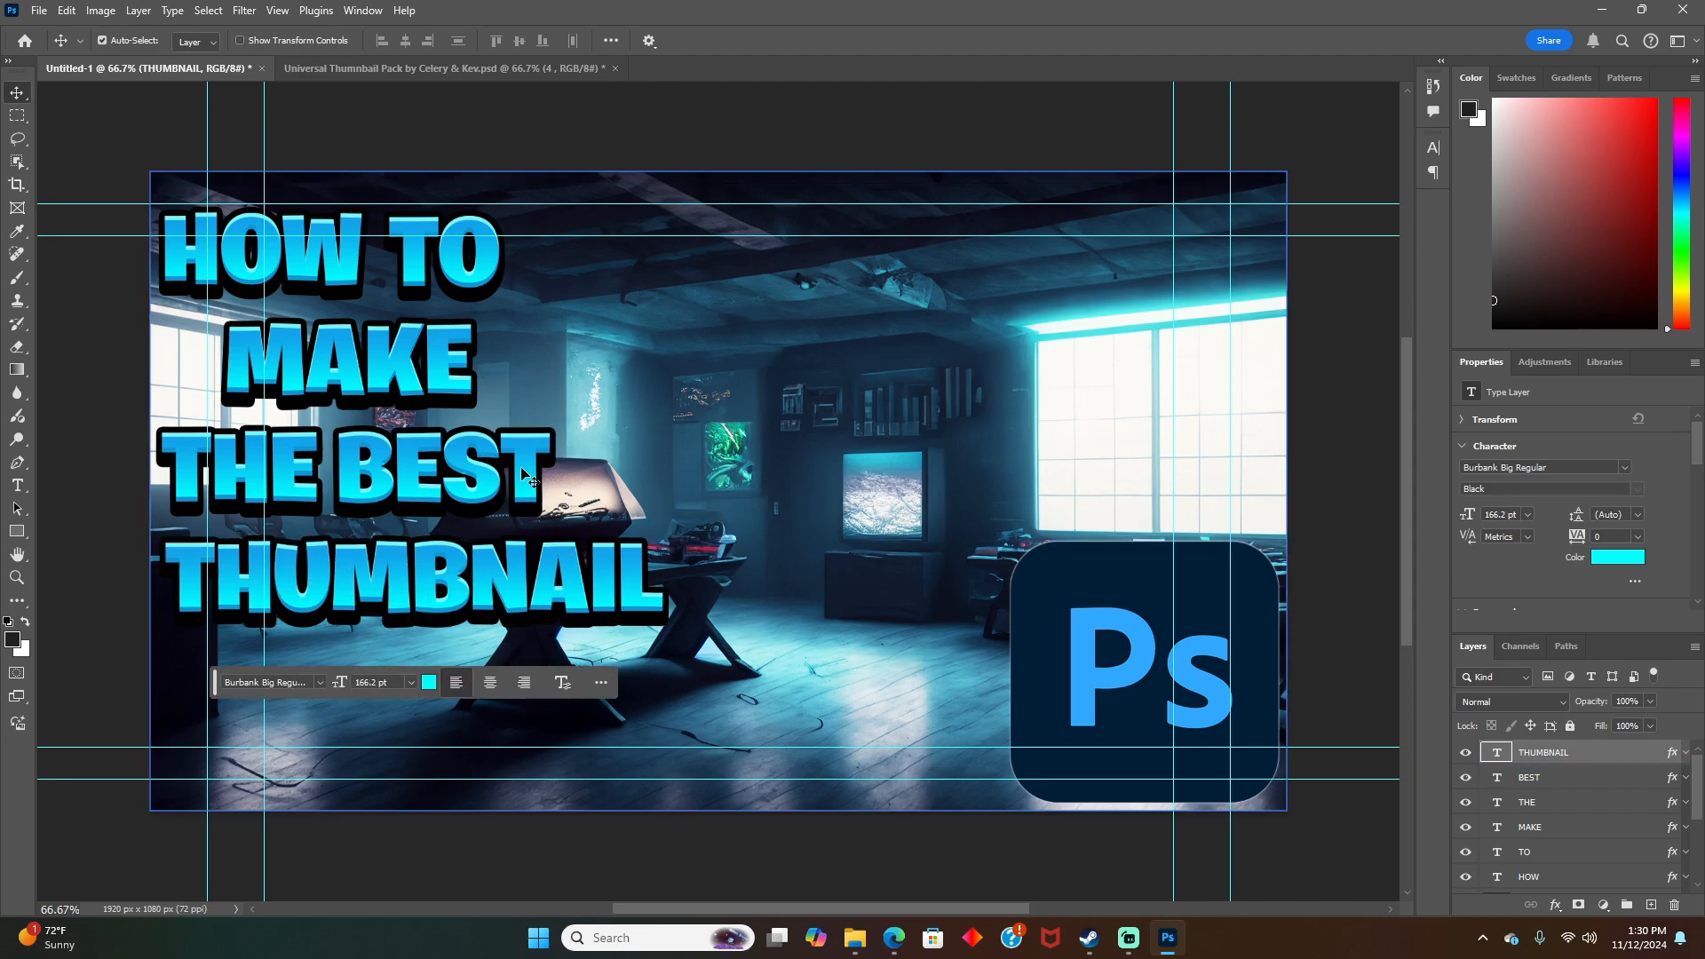
Step: Move "THUMBNAIL" to the bottom of the canvas and bring the other headline words down above it
{"action": "left_click_drag", "start_coordinate": [431, 586], "coordinate": [425, 762]}
{"action": "double_click", "coordinate": [240, 471]}
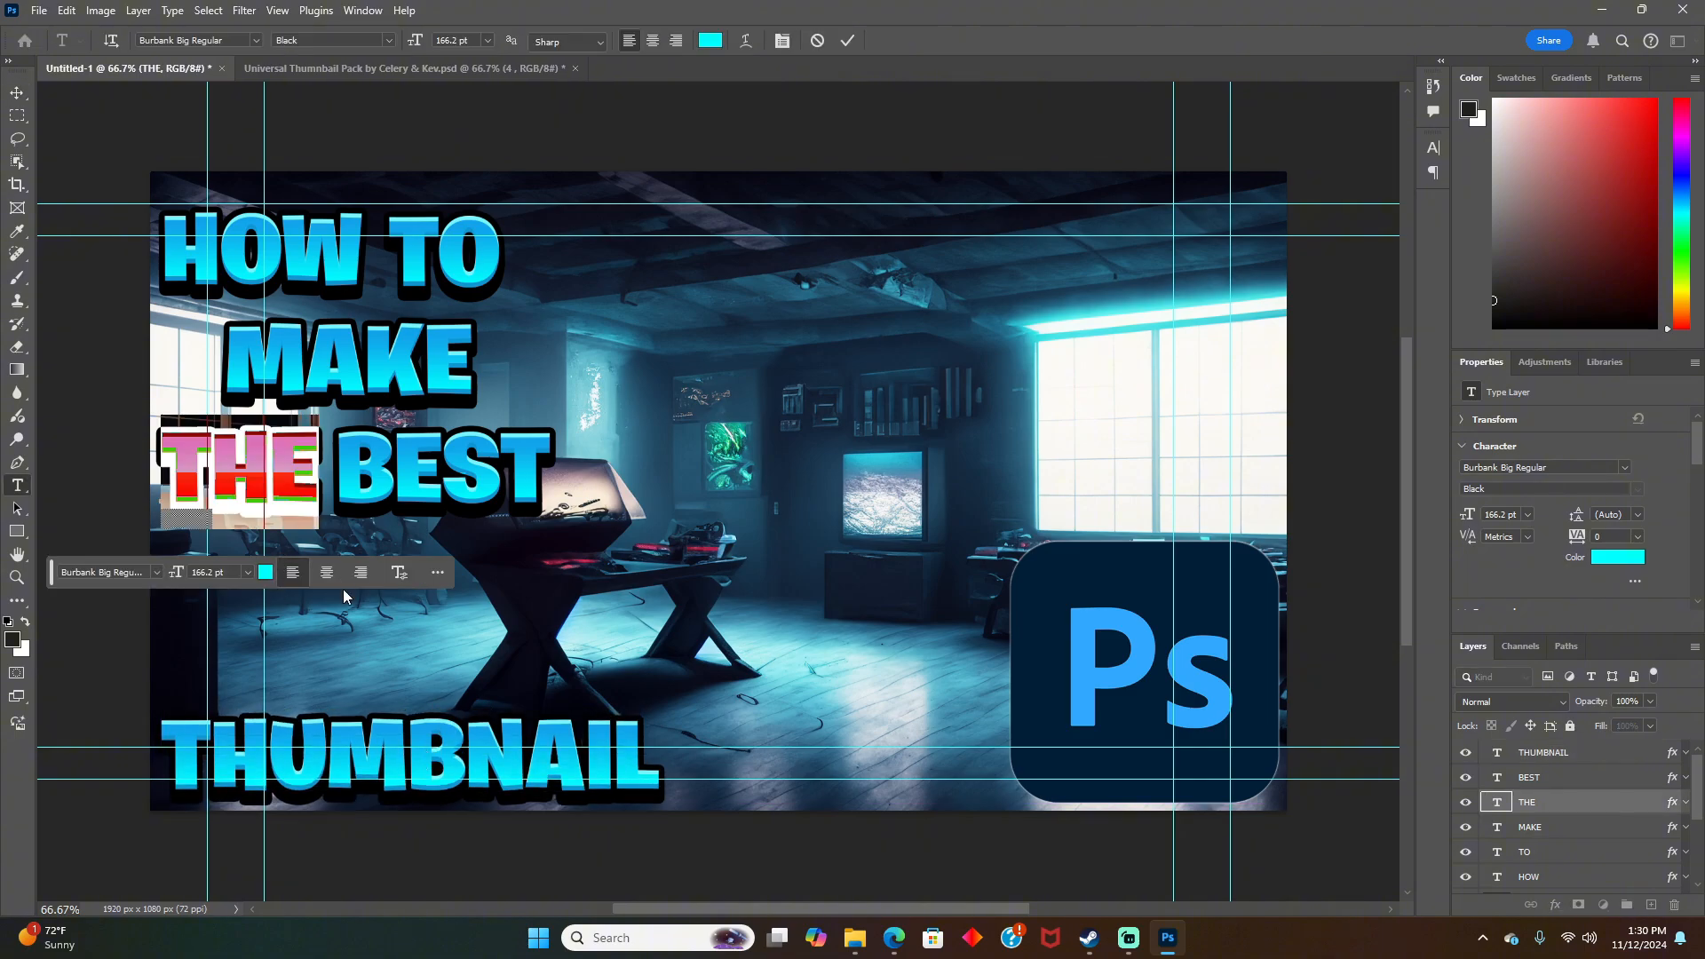
{"action": "key", "text": "Escape"}
{"action": "left_click_drag", "start_coordinate": [343, 589], "coordinate": [243, 635]}
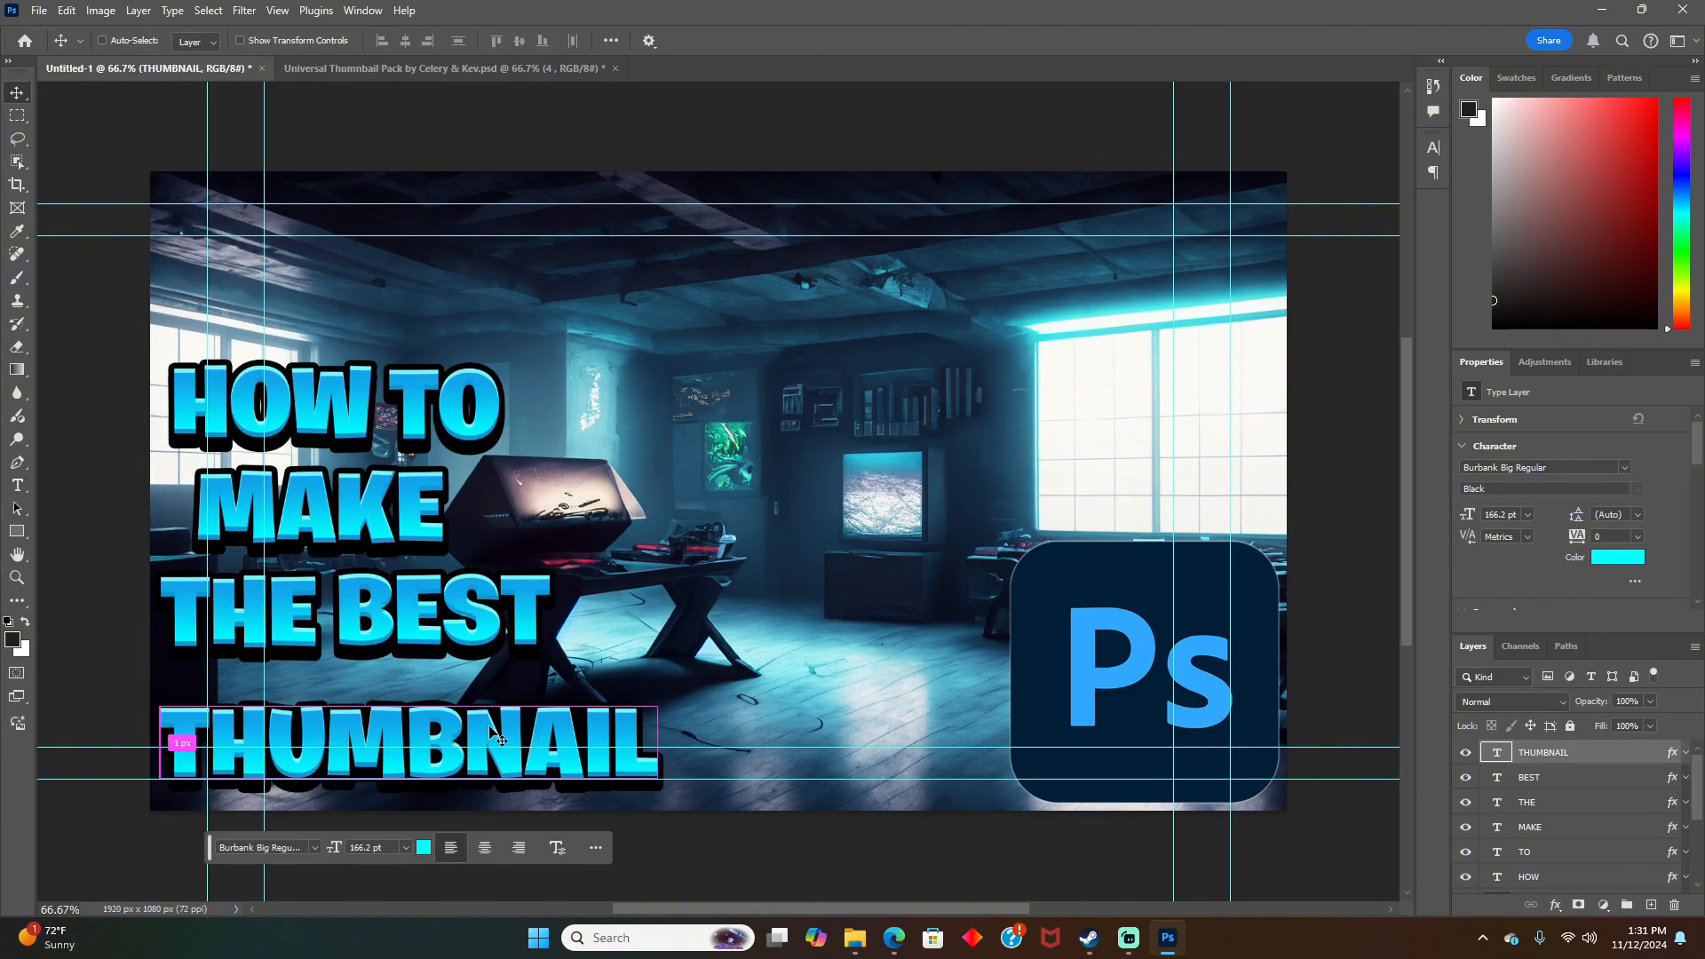
Step: Scale the "THUMBNAIL" text up proportionally to about 117%, keeping its lower-left corner in place
{"action": "key", "text": "ctrl+t"}
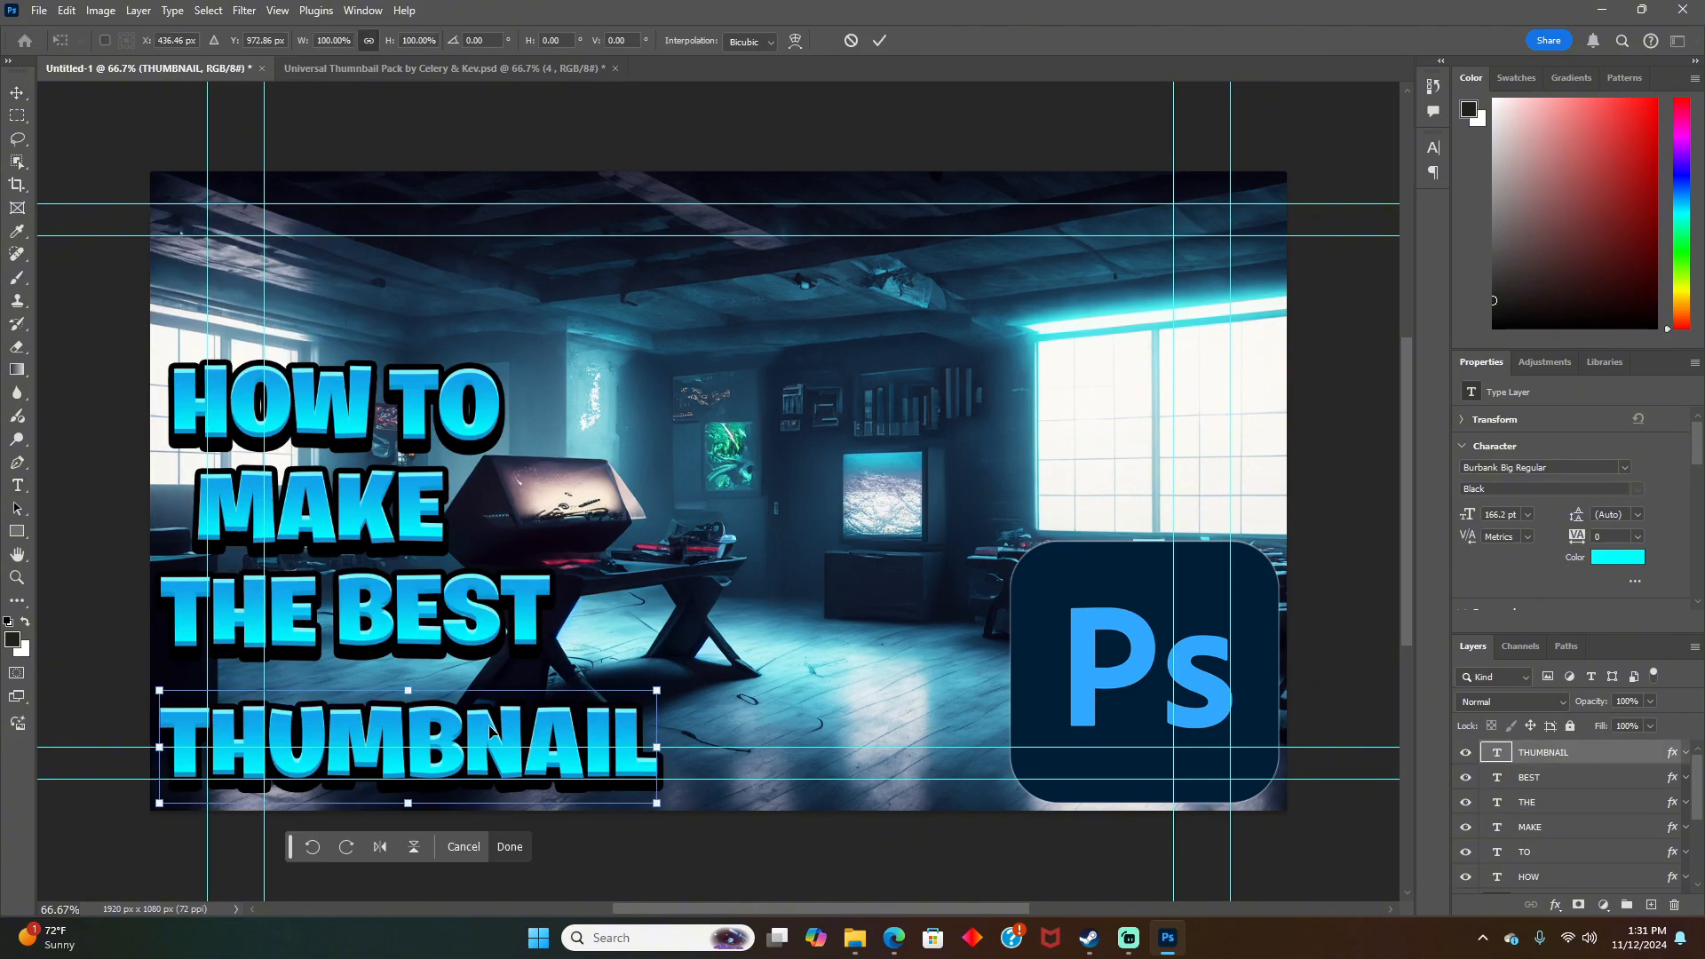
{"action": "left_click_drag", "start_coordinate": [666, 703], "coordinate": [741, 670]}
{"action": "left_click", "coordinate": [558, 846]}
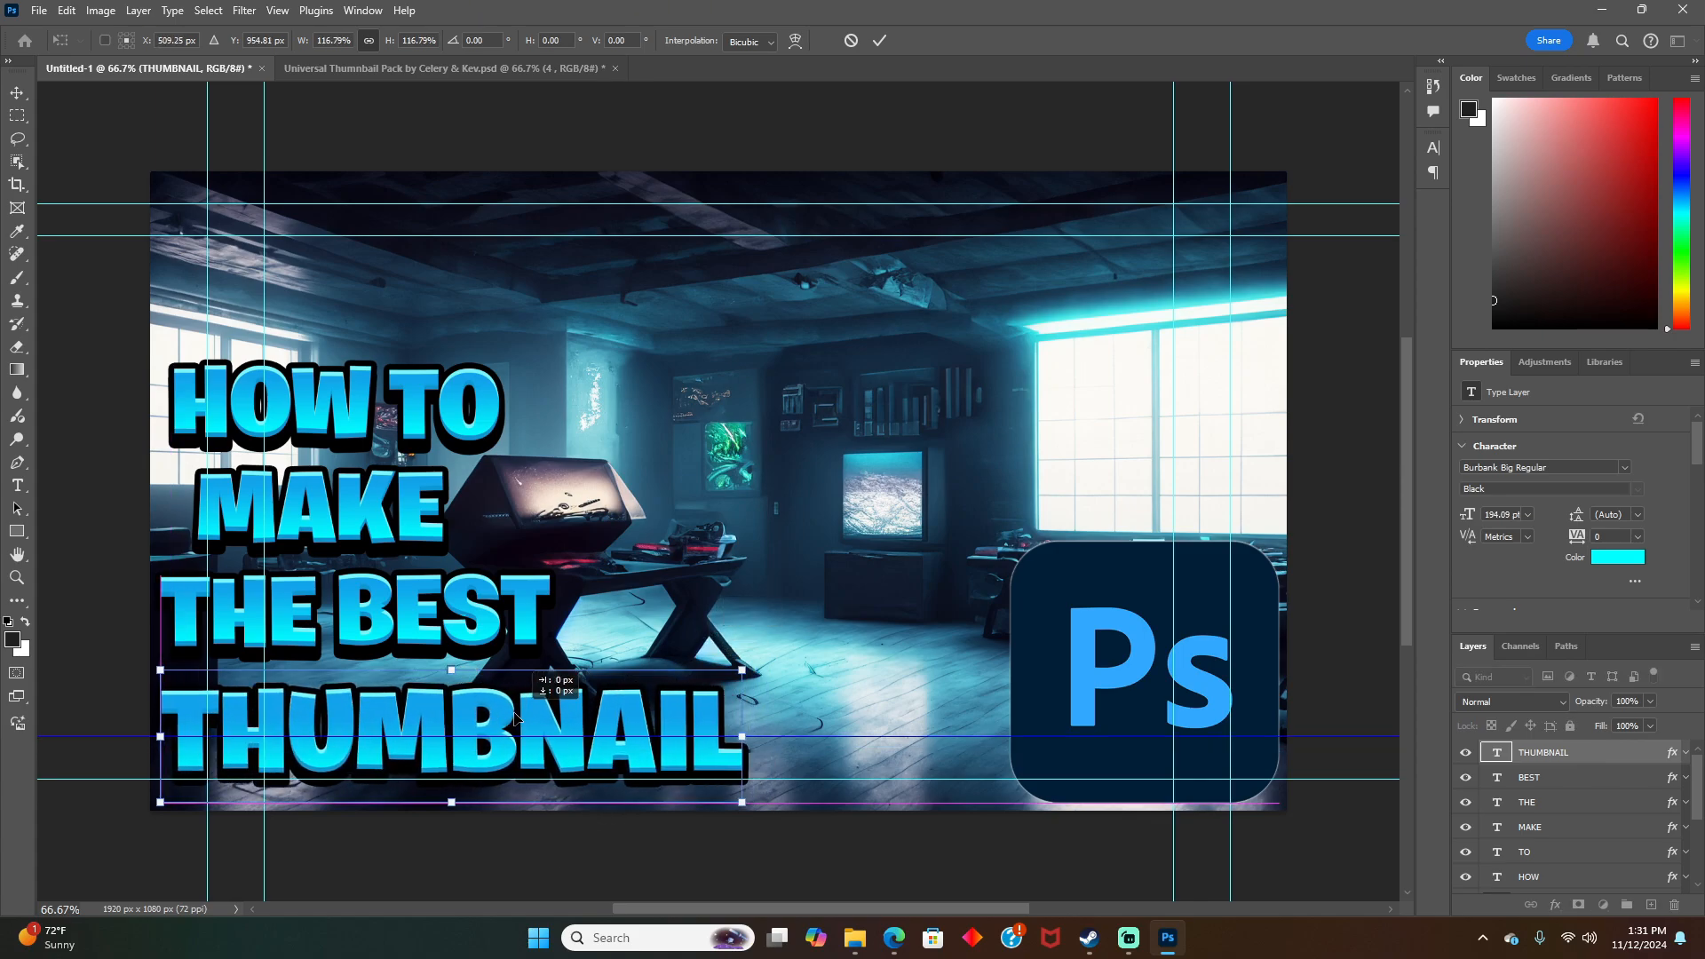
Step: Nudge "THE", "BEST", "MAKE", "HOW" and "TO" slightly down to tighten the headline's line spacing, then deselect the layers
{"action": "left_click", "coordinate": [256, 611]}
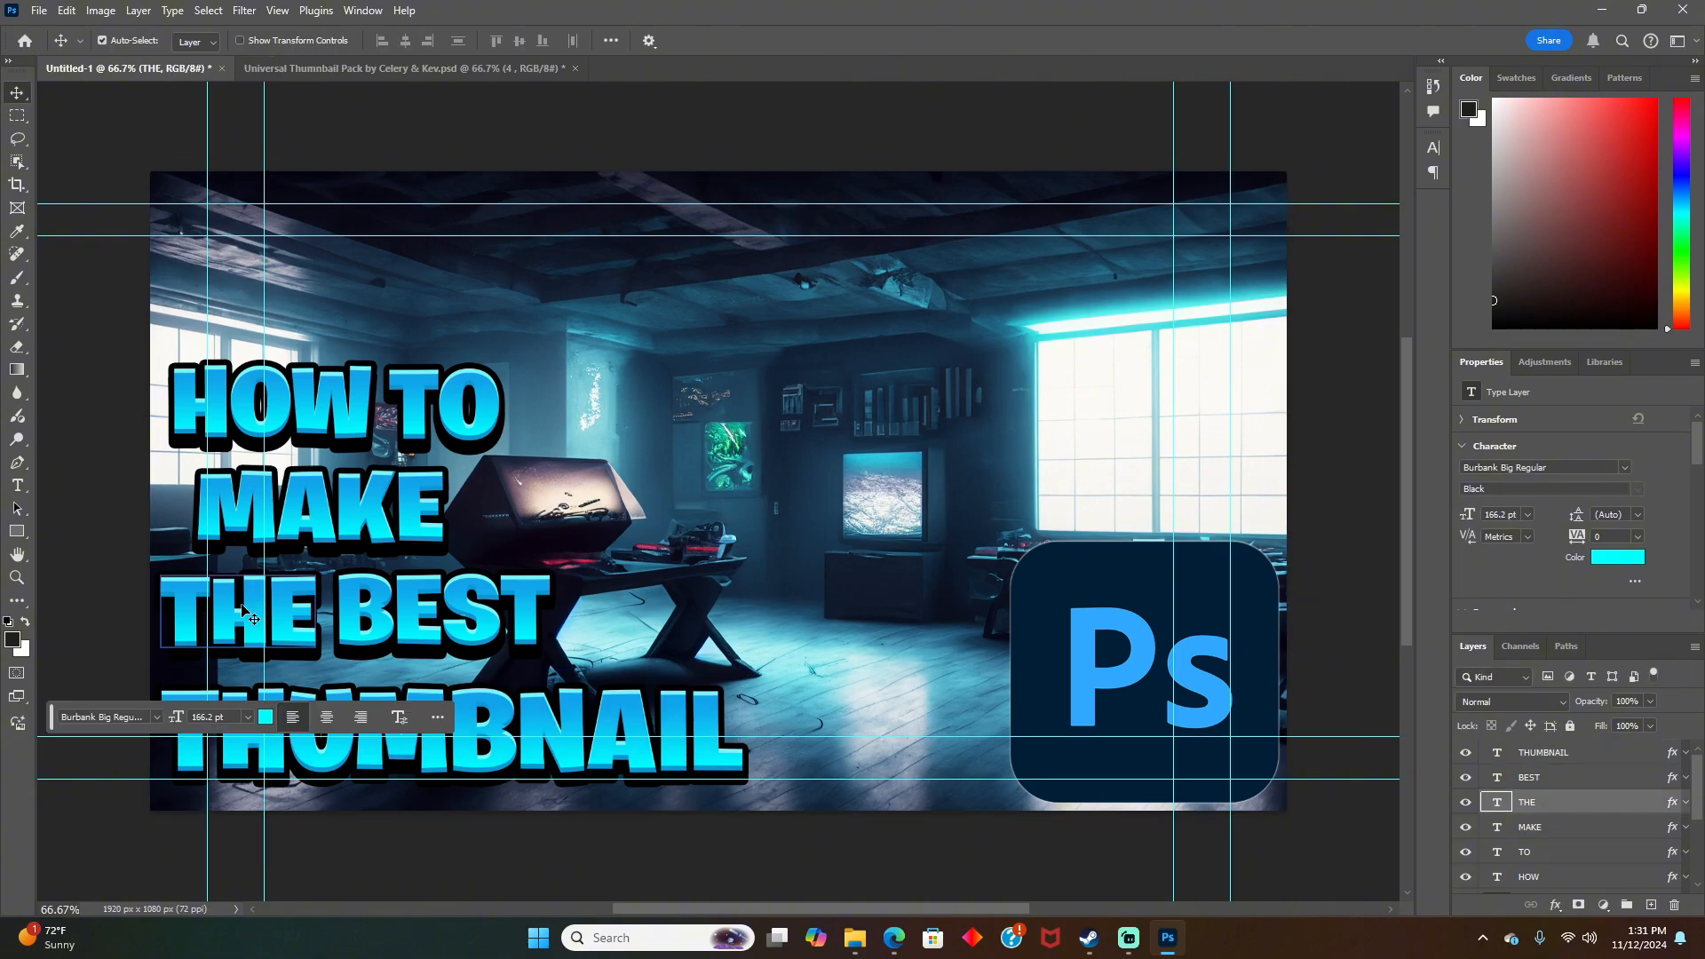
{"action": "left_click", "coordinate": [393, 613]}
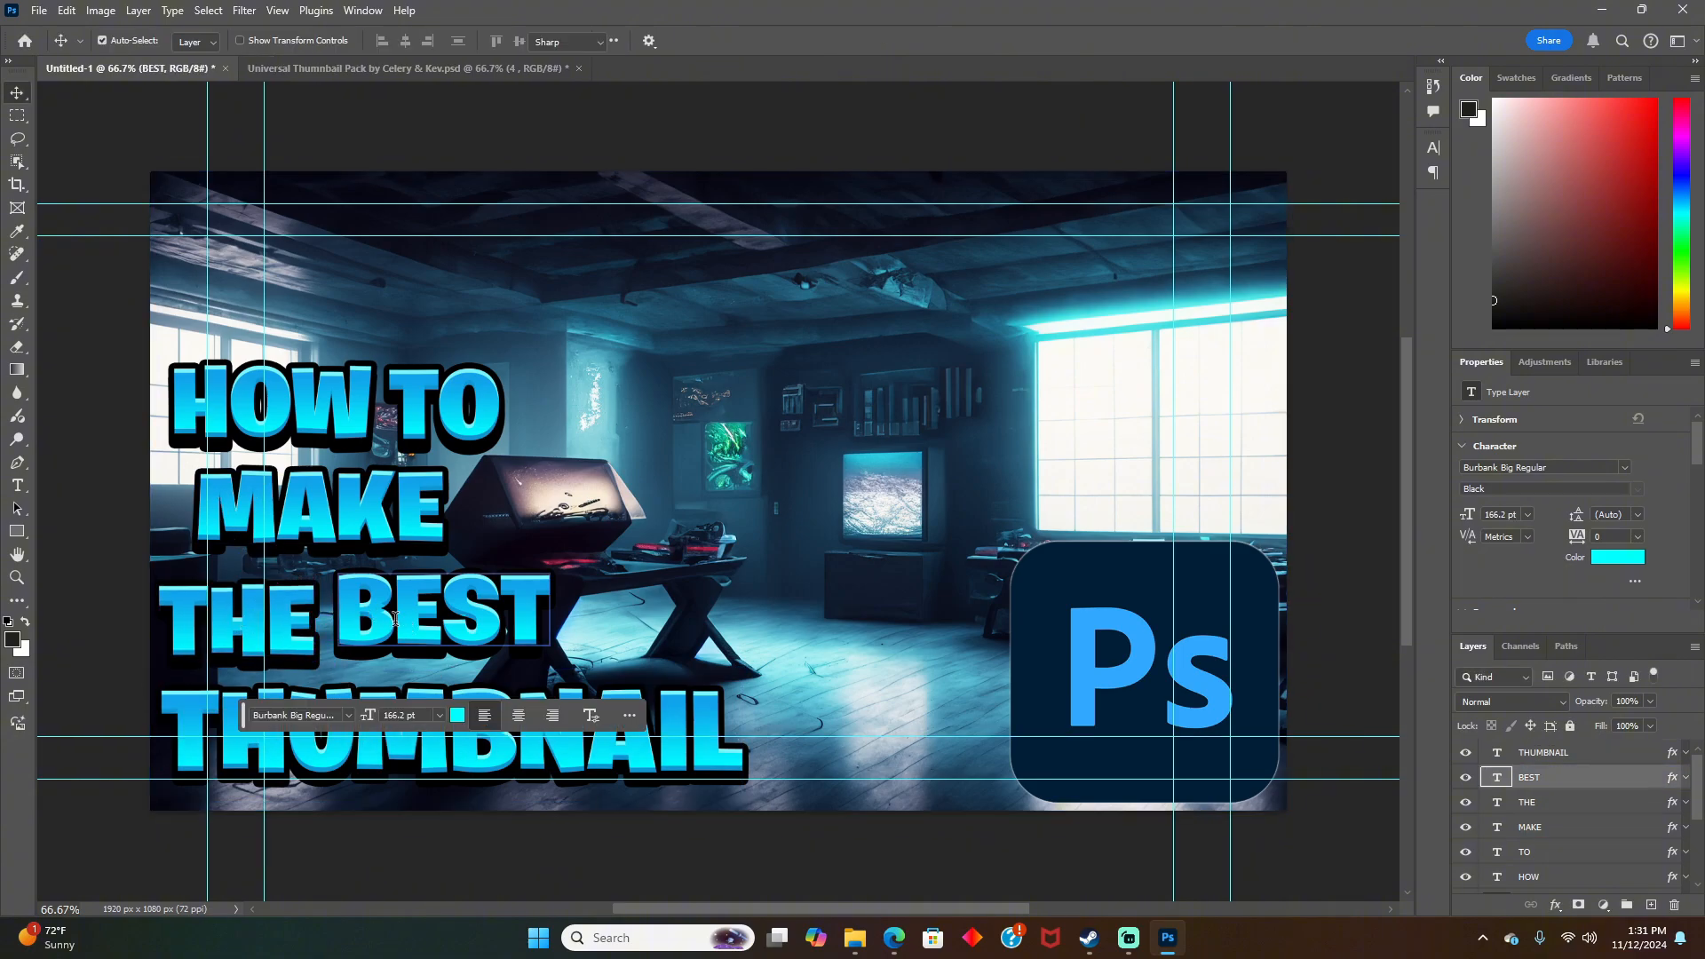
{"action": "double_click", "coordinate": [394, 615]}
{"action": "left_click", "coordinate": [762, 635]}
{"action": "left_click_drag", "start_coordinate": [459, 635], "coordinate": [459, 648]}
{"action": "left_click_drag", "start_coordinate": [373, 510], "coordinate": [373, 524]}
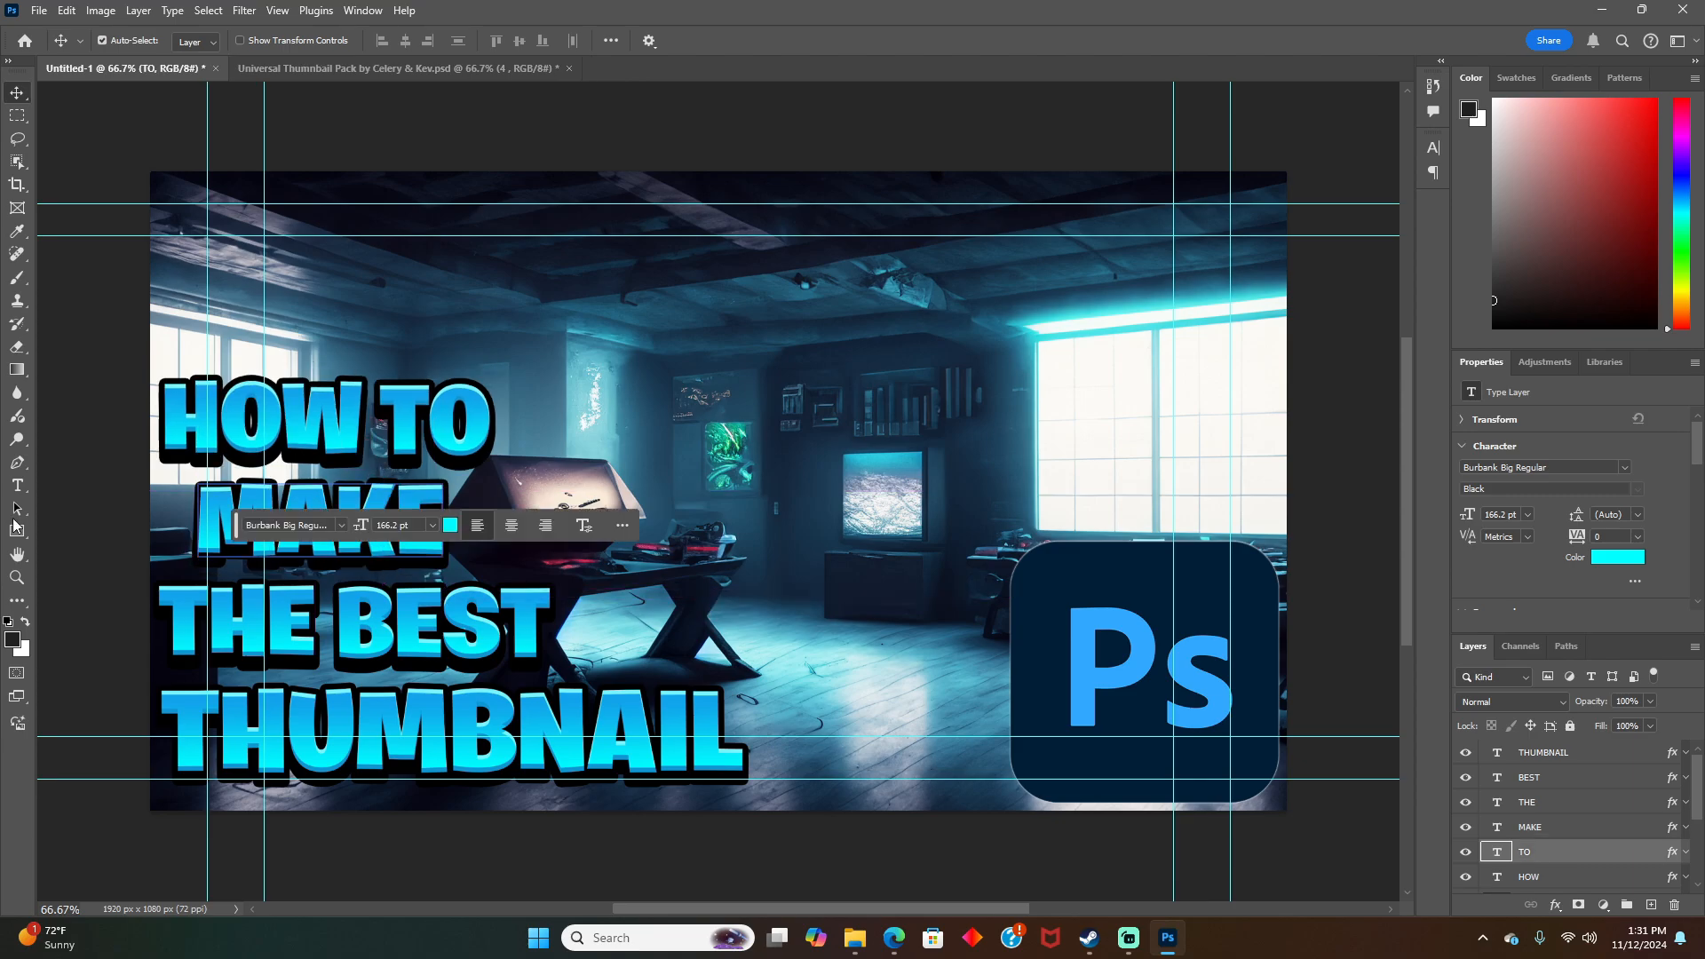
{"action": "left_click", "coordinate": [117, 124]}
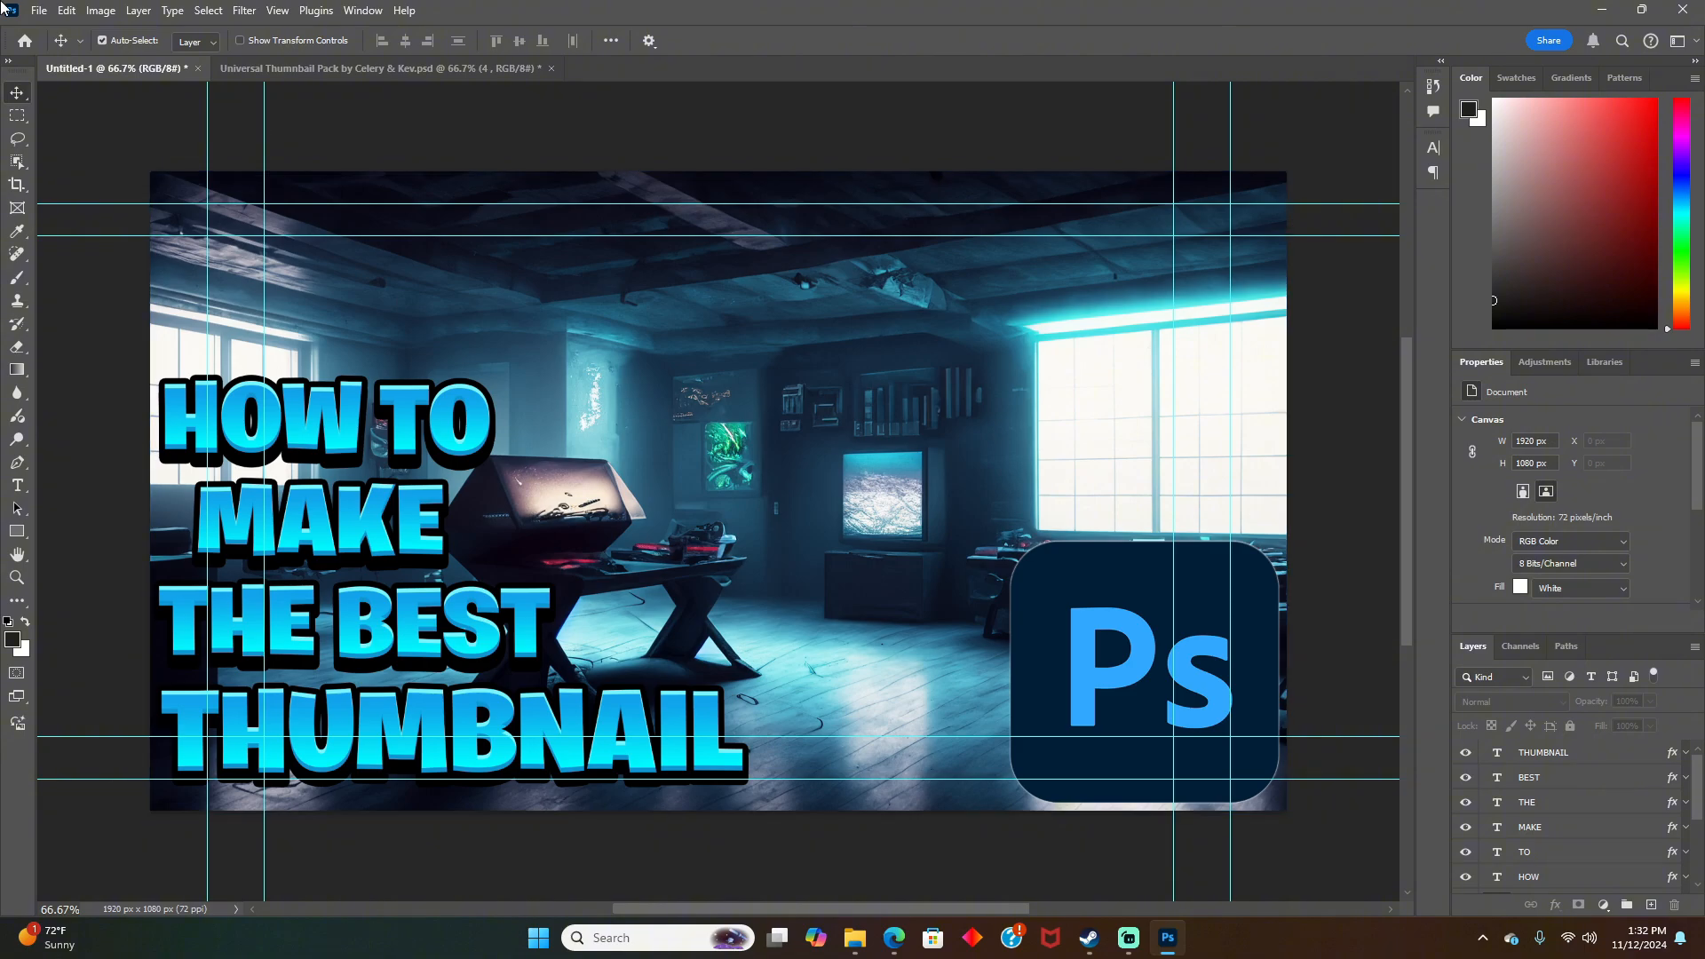
{"action": "left_click", "coordinate": [18, 120]}
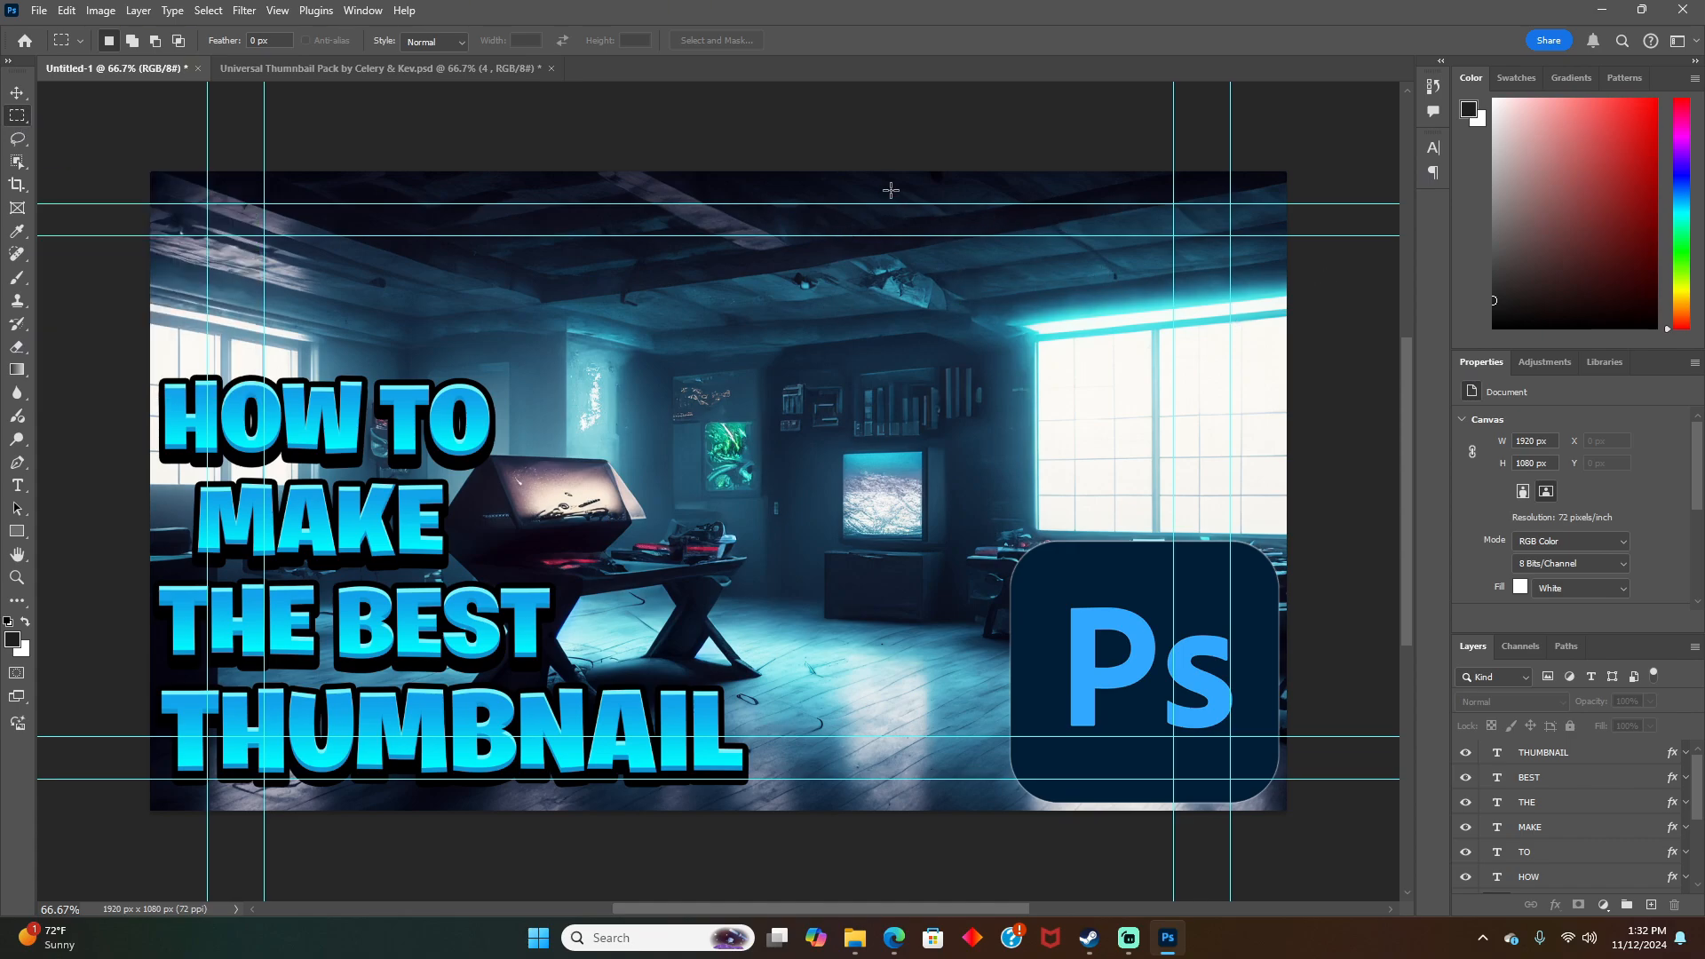
{"action": "left_click_drag", "start_coordinate": [861, 214], "coordinate": [1250, 490]}
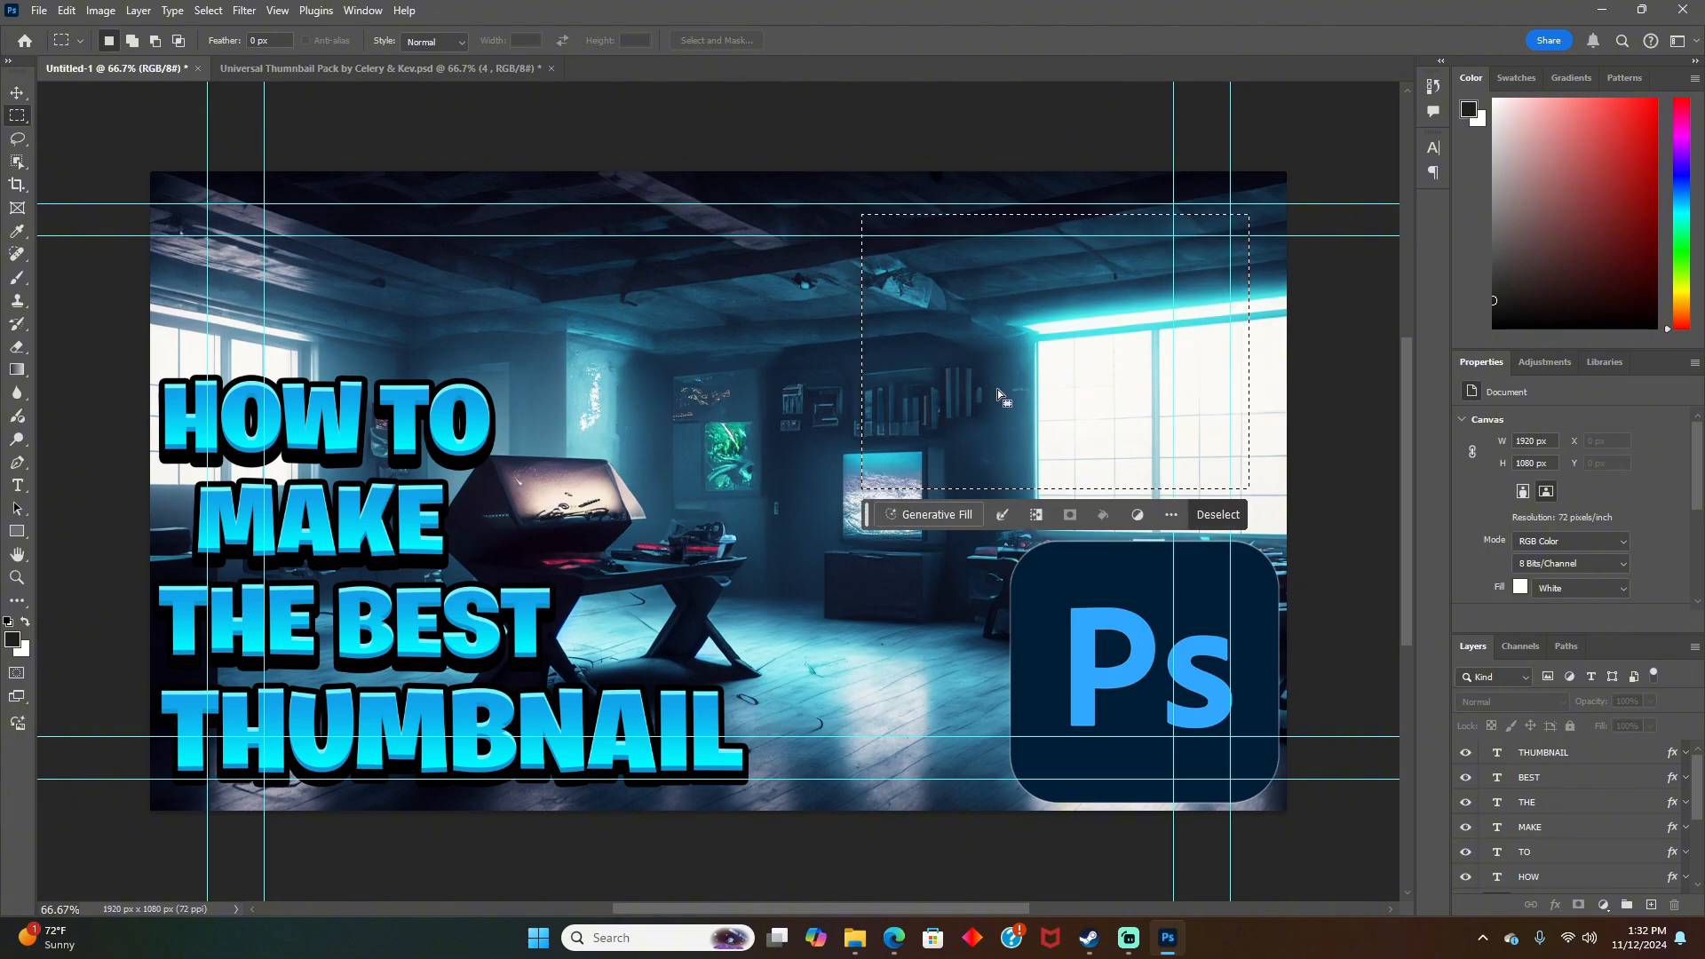
{"action": "left_click", "coordinate": [1116, 463]}
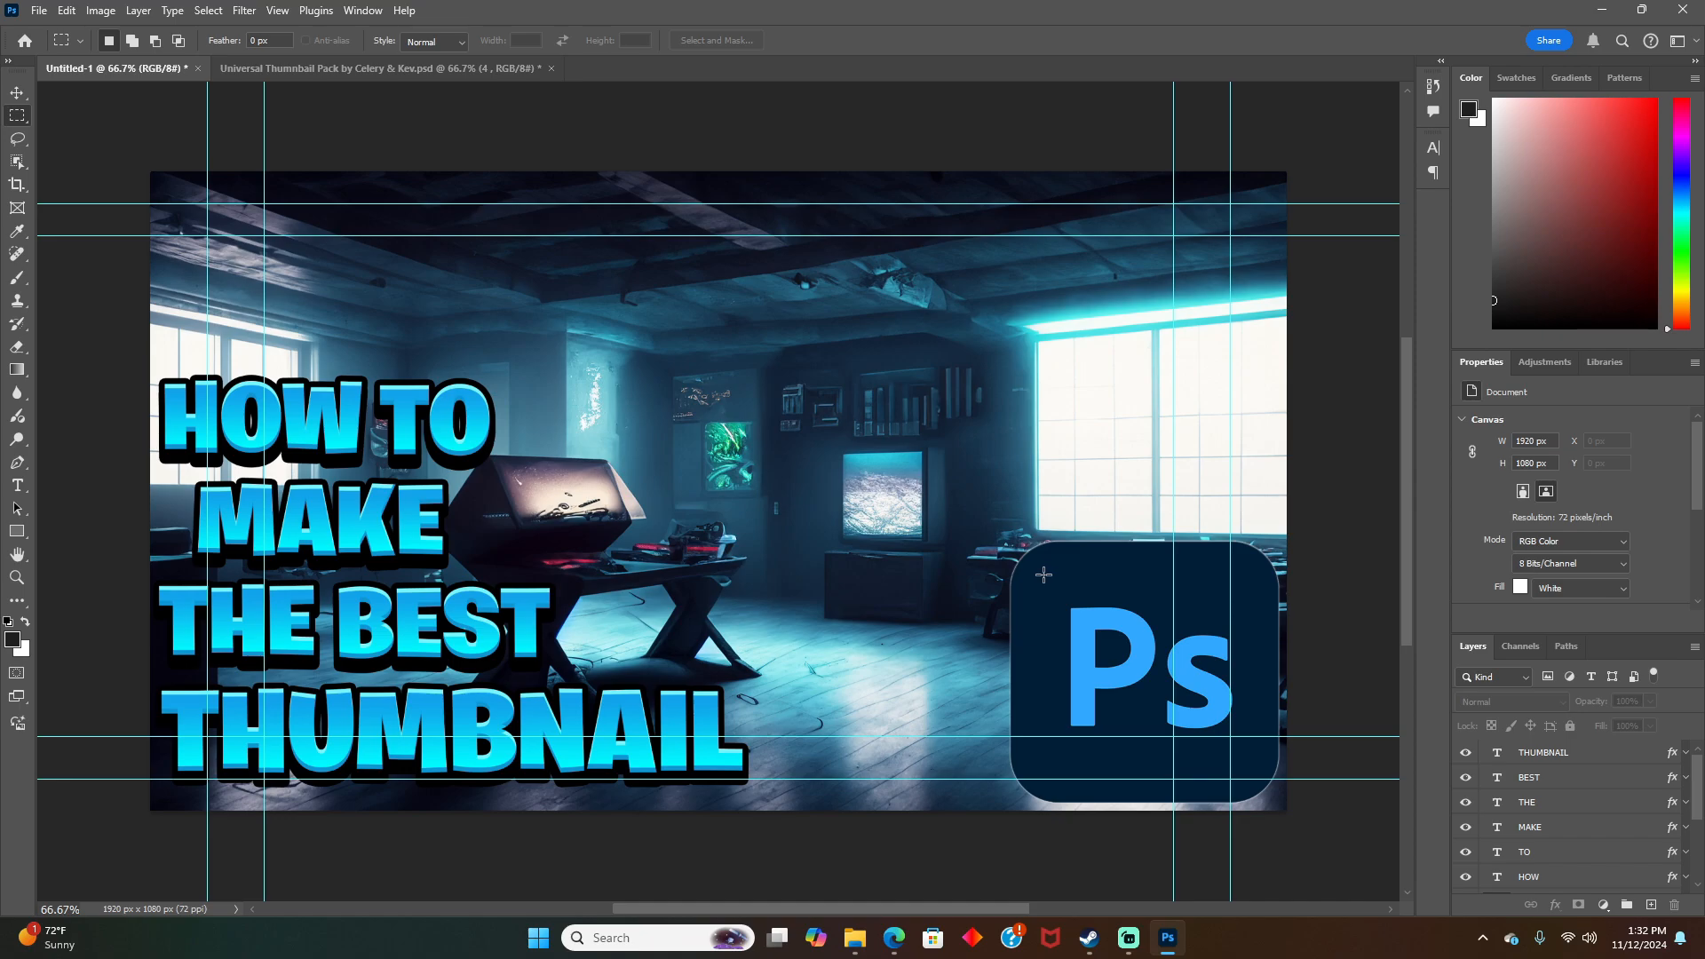
Step: Save the document in Downloads as a Photoshop file named "HOW TO MAKE A THUMBNAIL"
{"action": "left_click", "coordinate": [40, 10]}
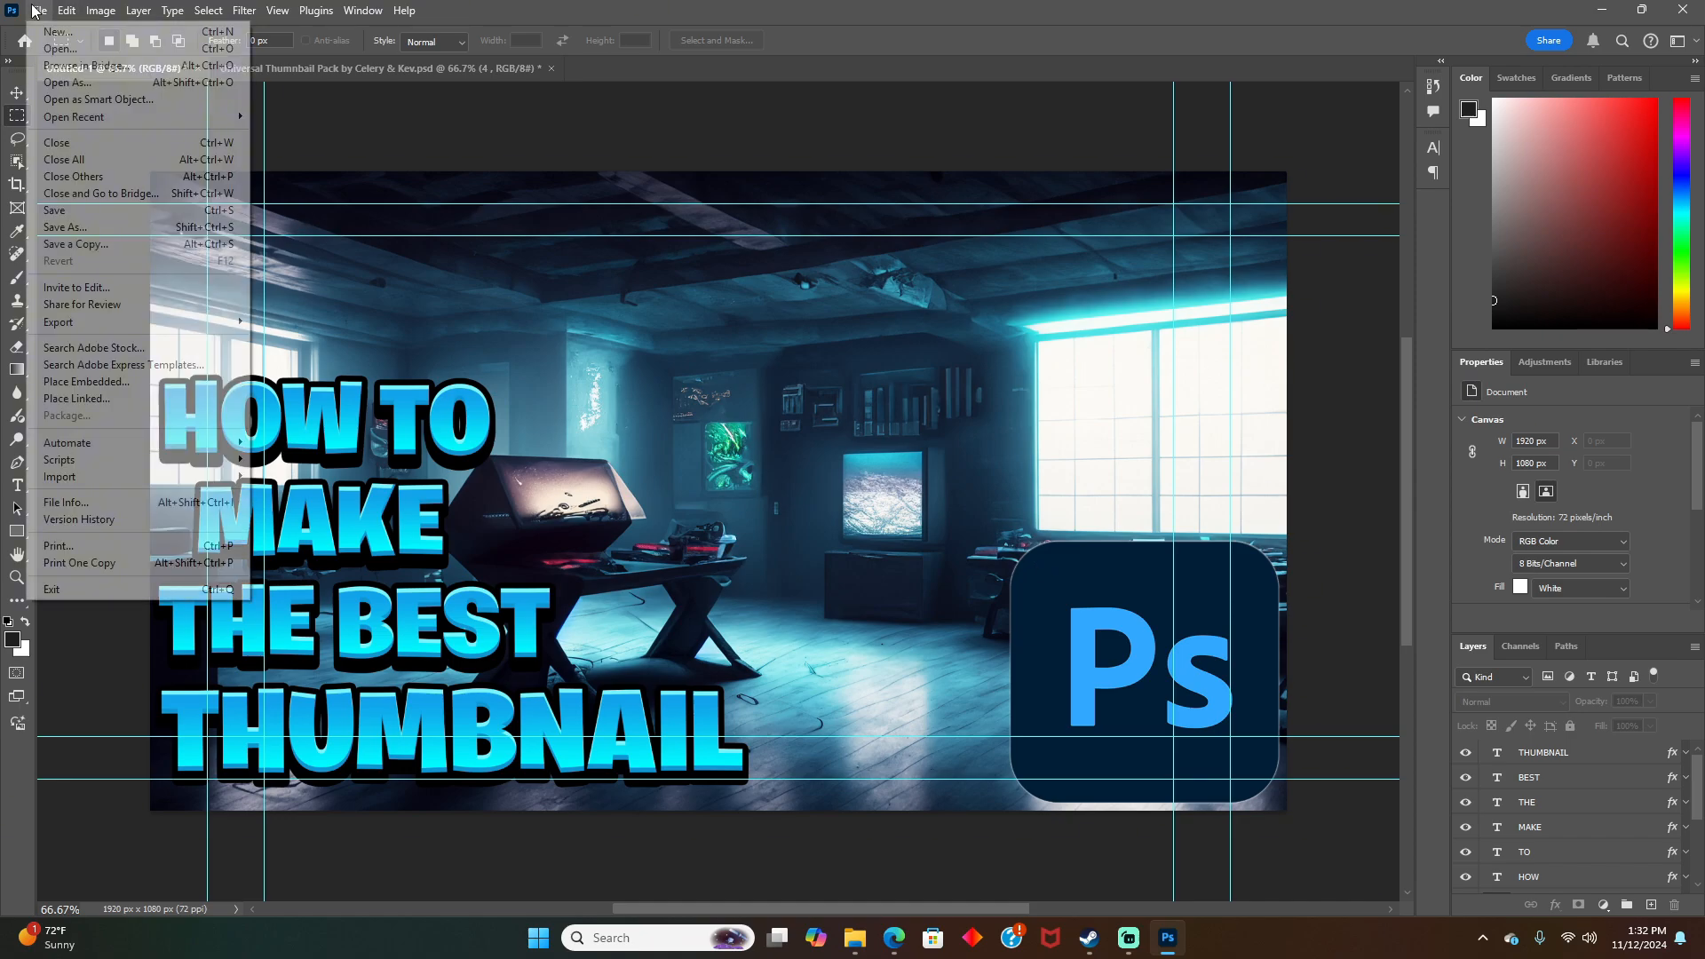
{"action": "left_click", "coordinate": [93, 234]}
{"action": "key", "text": "BackSpace"}
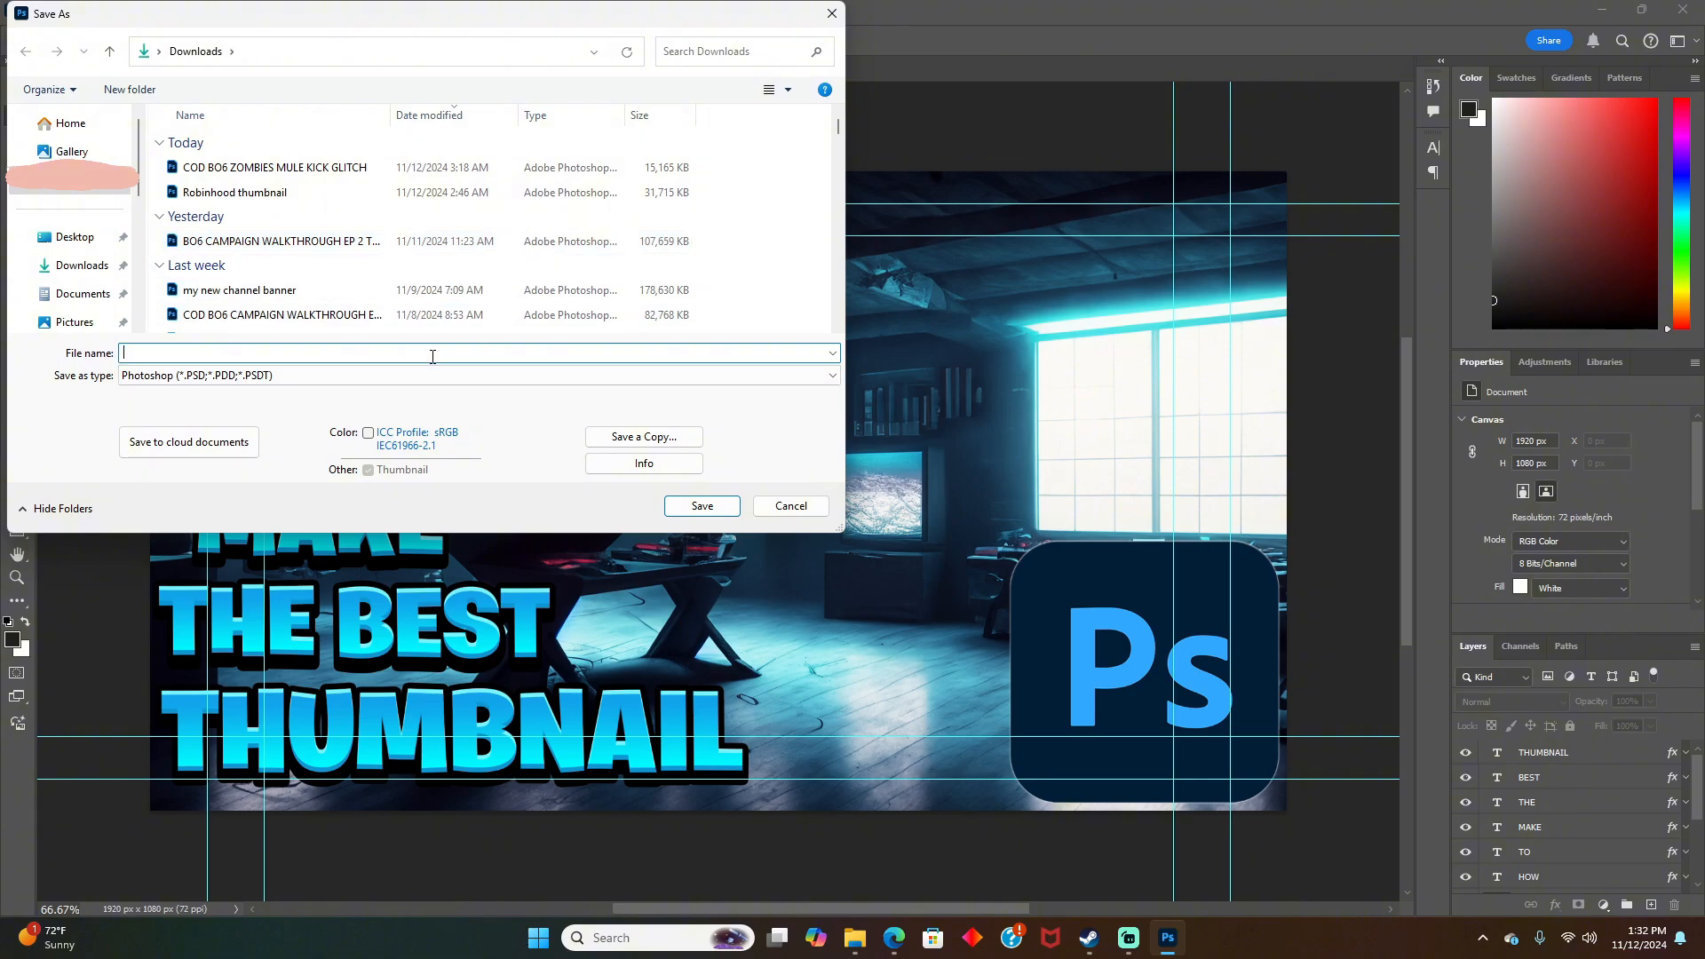
{"action": "type", "text": "HOW TO M"}
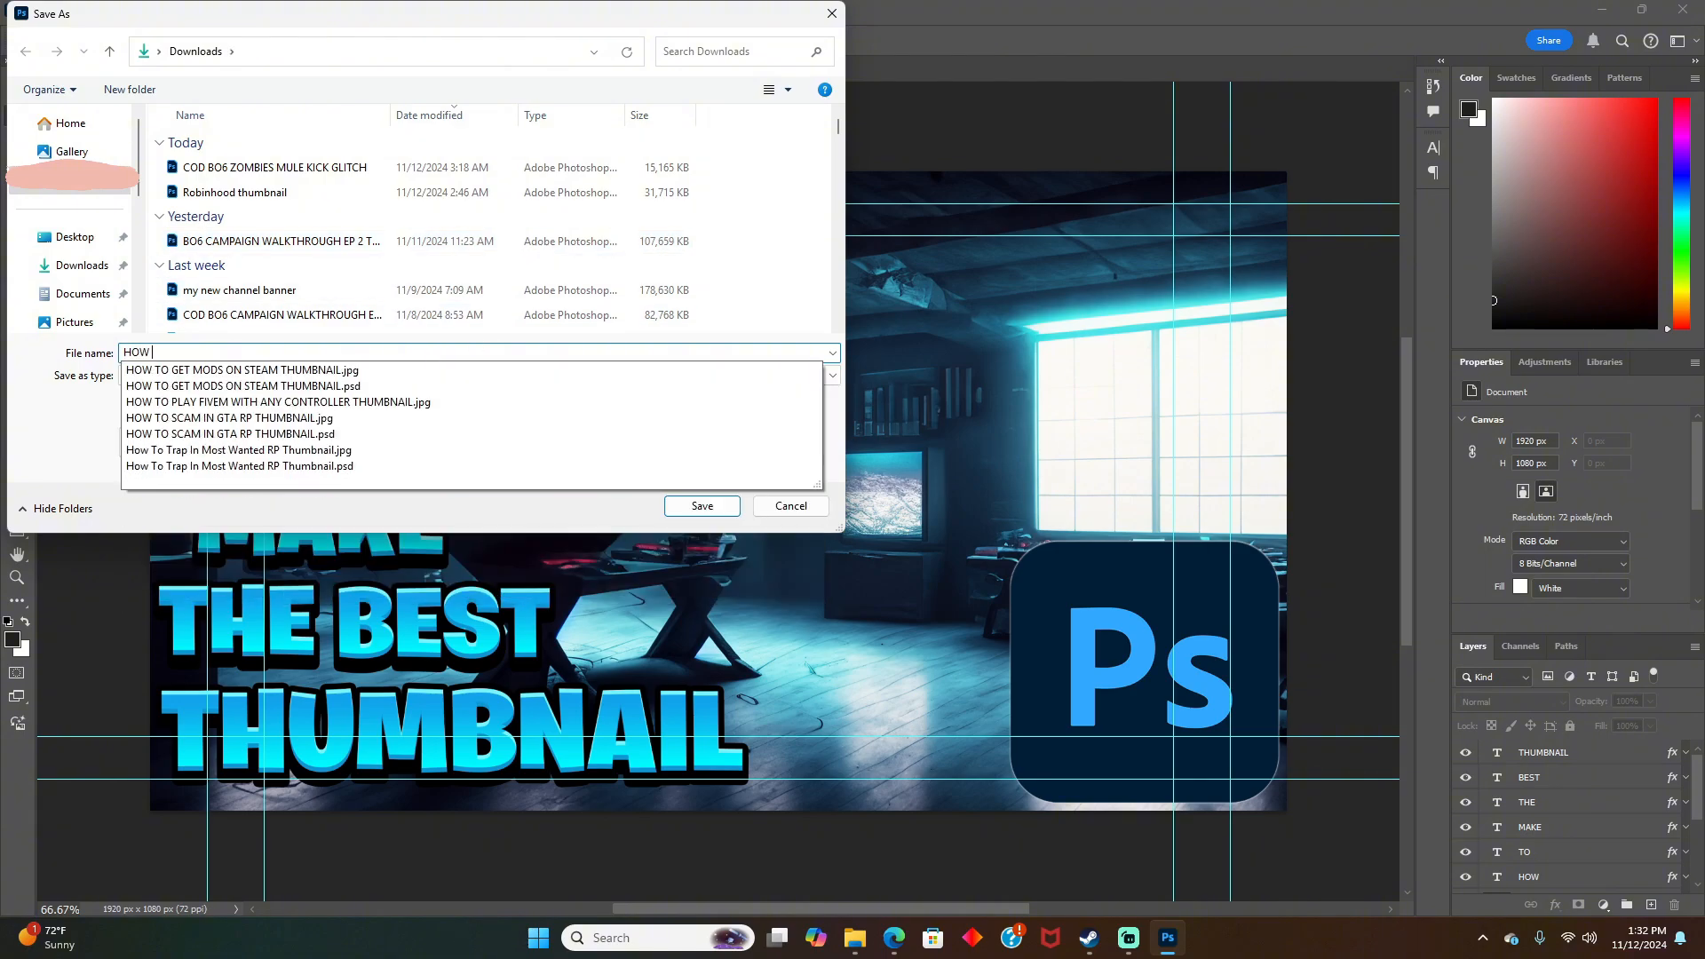
{"action": "type", "text": "AK"}
{"action": "type", "text": "E"}
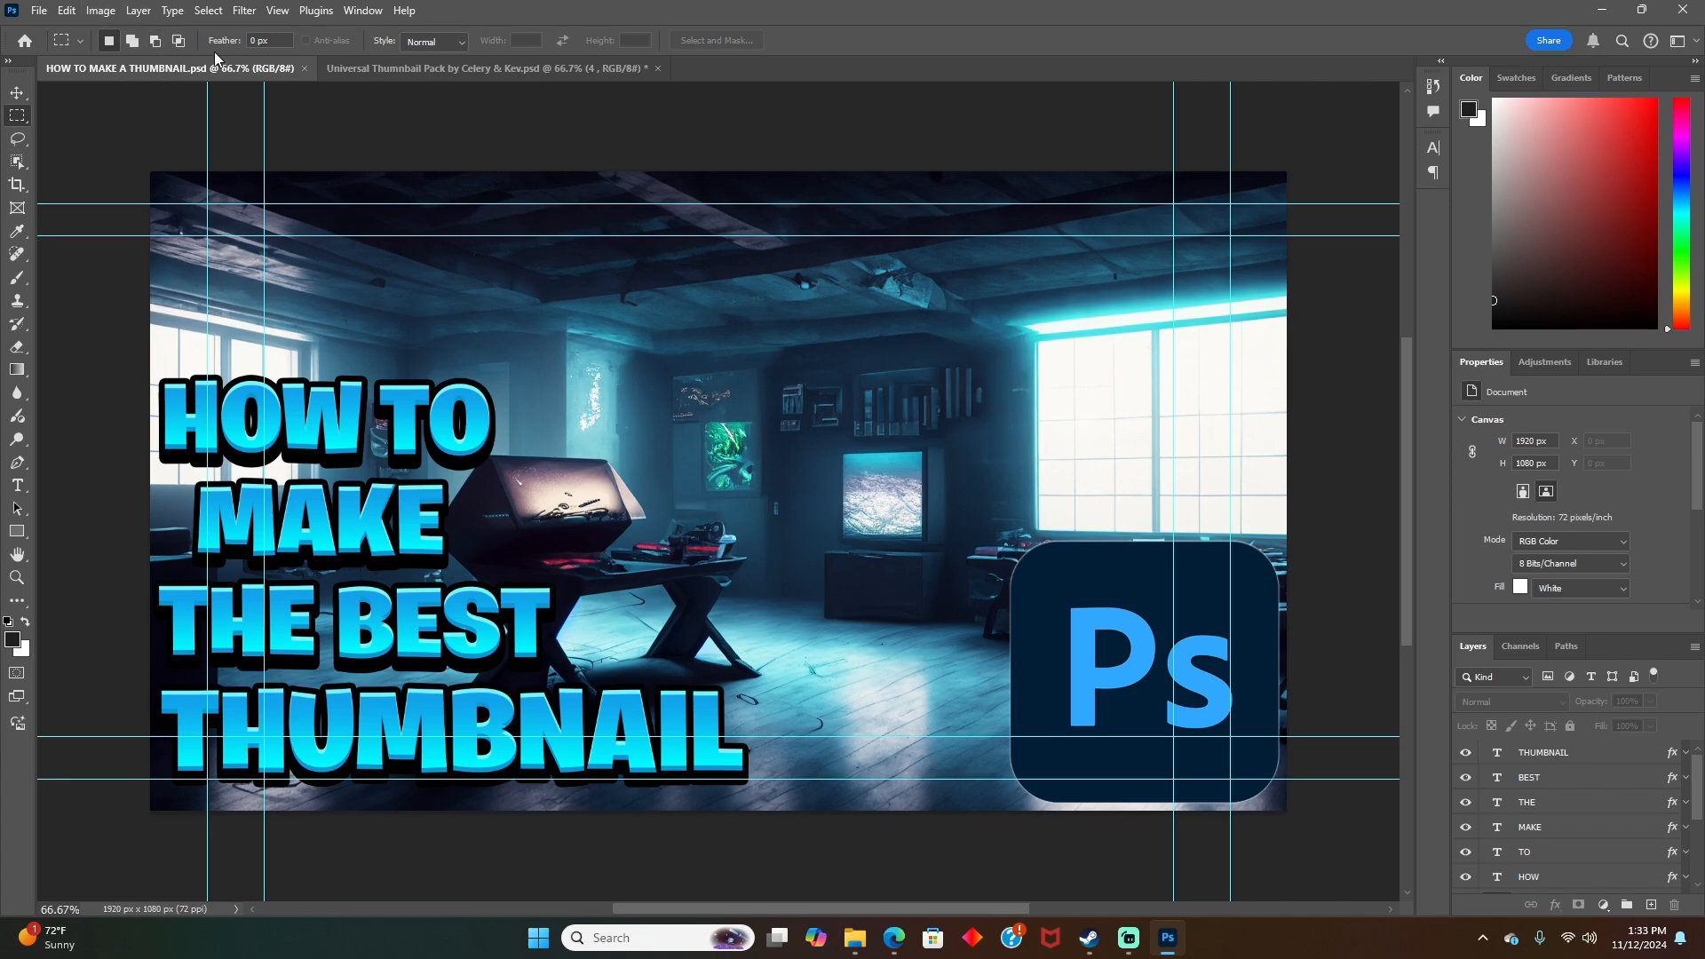
Step: Export the thumbnail as a 1920 x 1080 JPG at the highest quality, named "HOW TO MAKE A THUMBNAIL"
{"action": "left_click", "coordinate": [40, 10]}
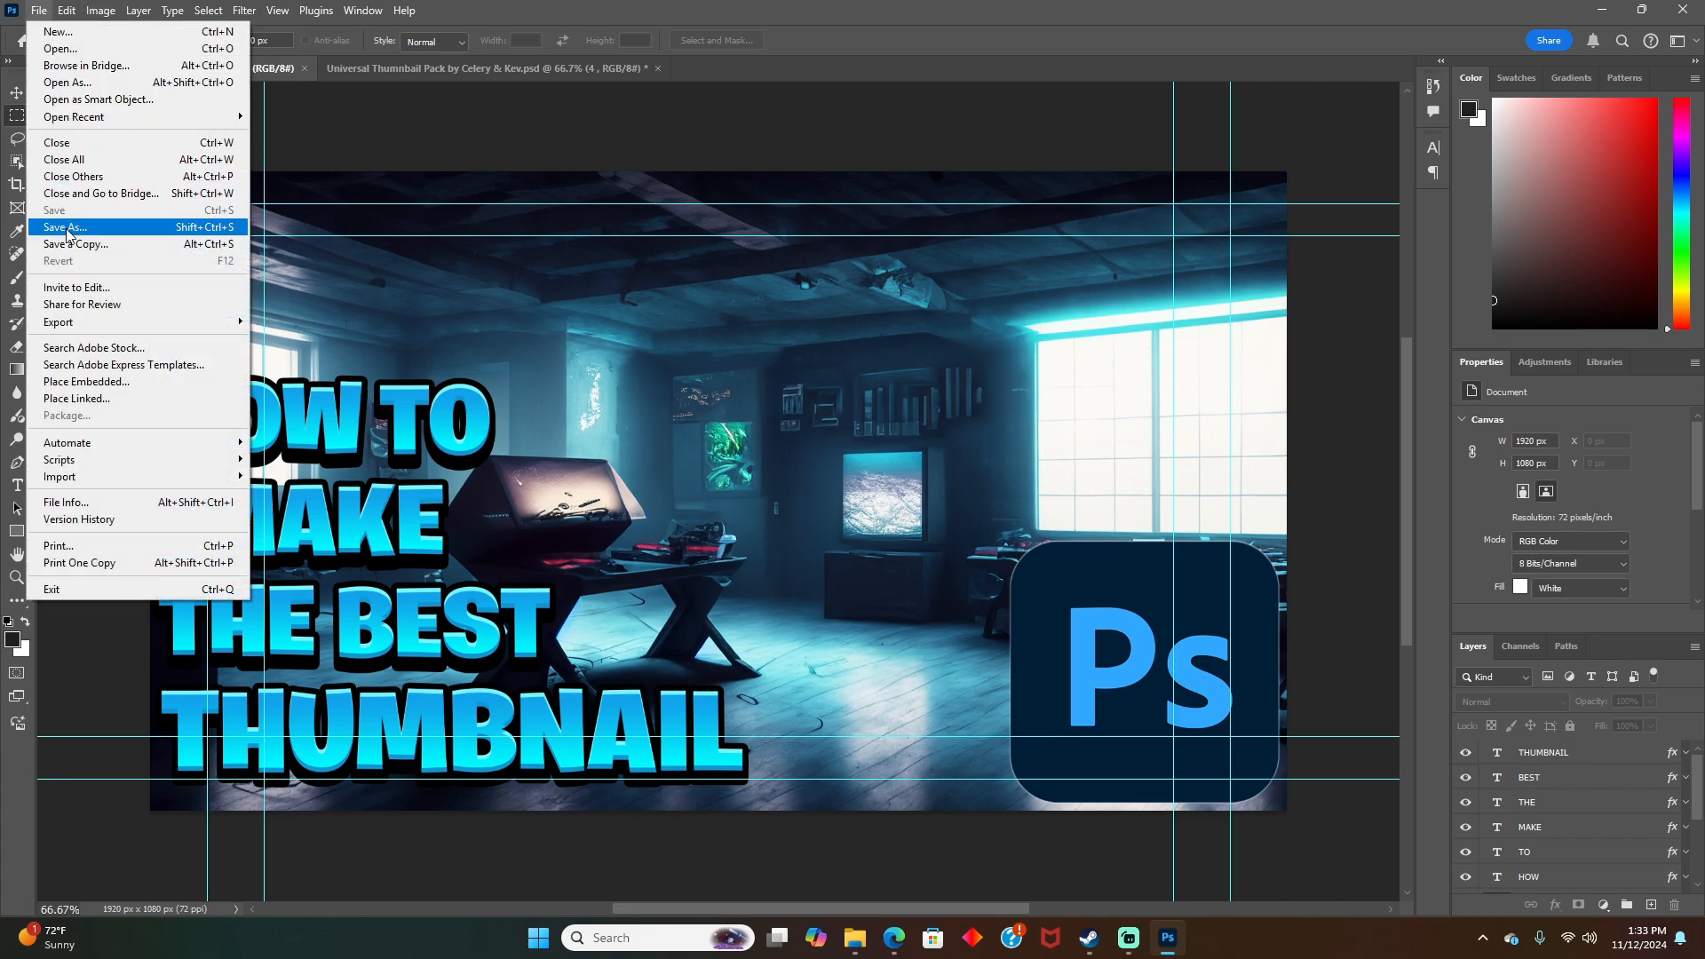
{"action": "mouse_move", "coordinate": [67, 327]}
{"action": "left_click", "coordinate": [284, 335]}
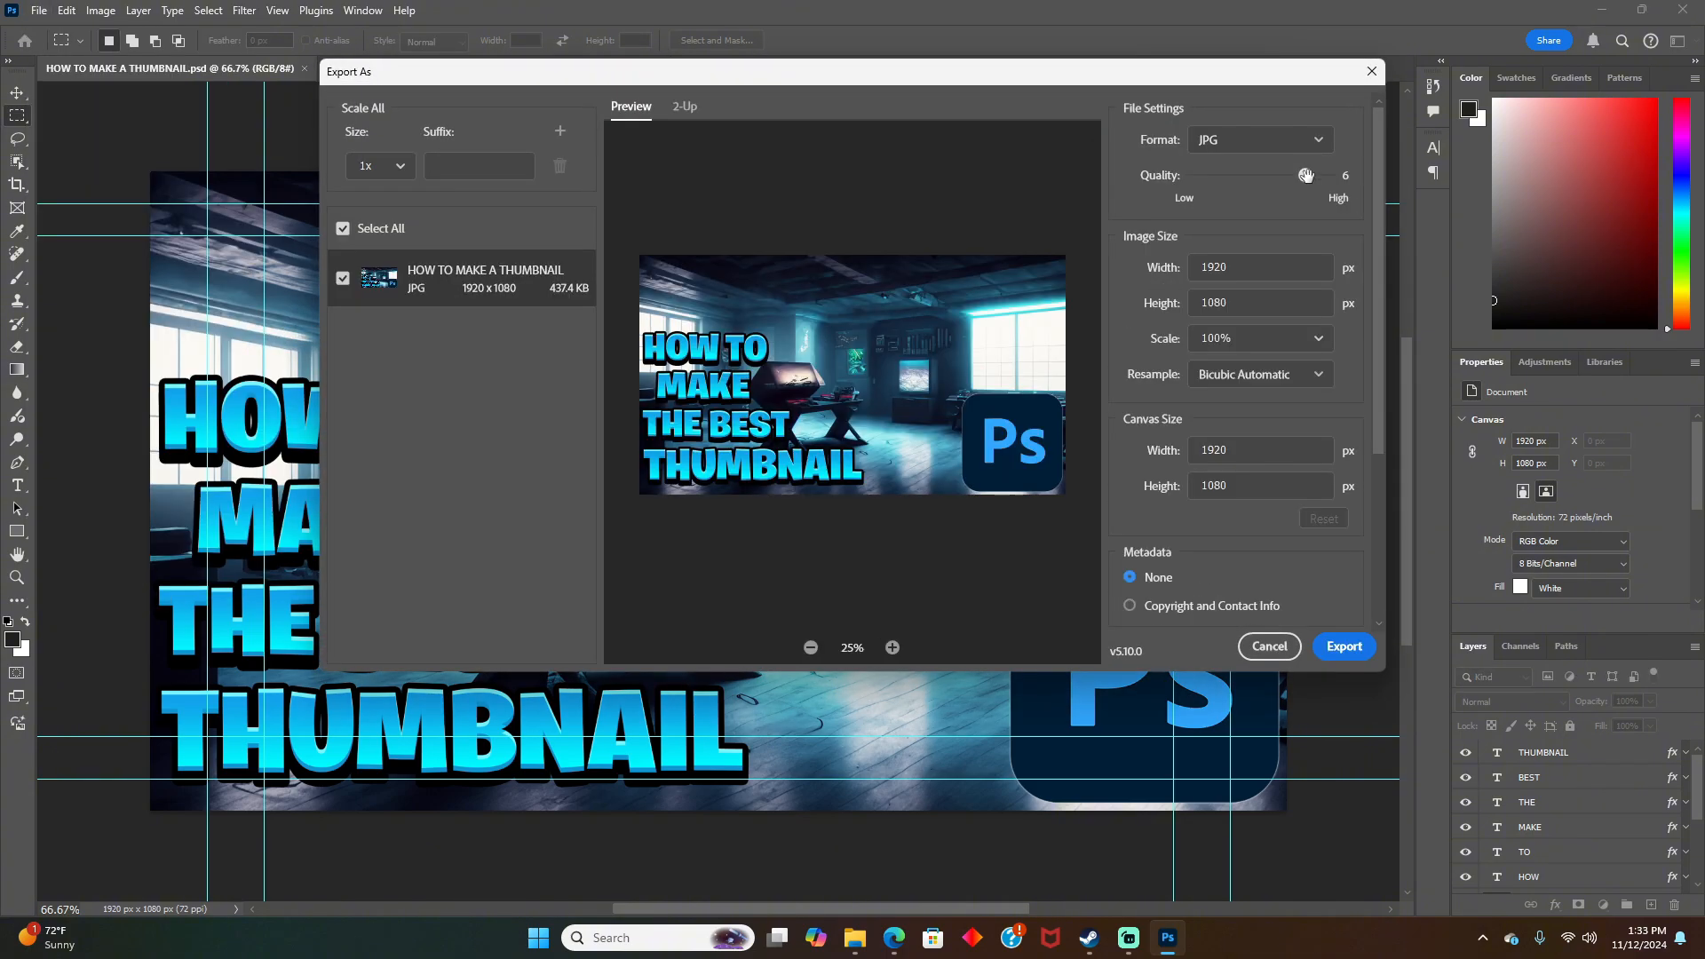
{"action": "left_click_drag", "start_coordinate": [1305, 175], "coordinate": [1350, 181]}
{"action": "left_click", "coordinate": [1342, 646]}
{"action": "left_click", "coordinate": [1015, 529]}
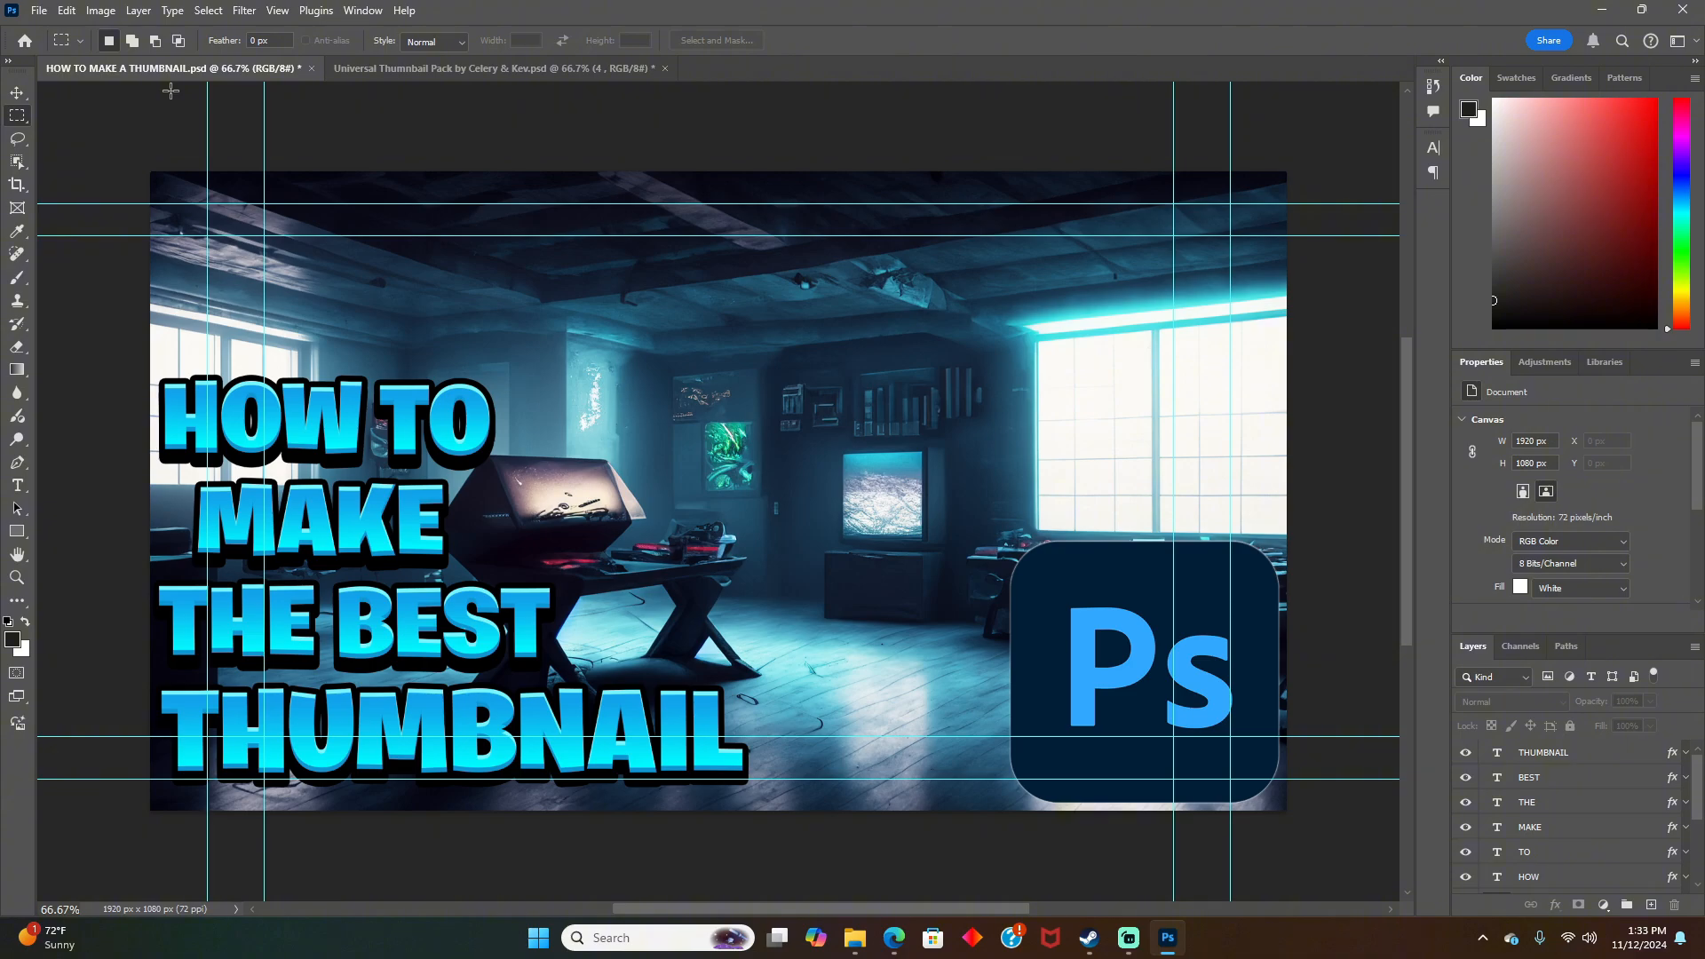
Step: Close the open documents and reopen the HOW TO MAKE A THUMBNAIL Photoshop file from Downloads
{"action": "left_click", "coordinate": [312, 67]}
{"action": "left_click", "coordinate": [824, 340]}
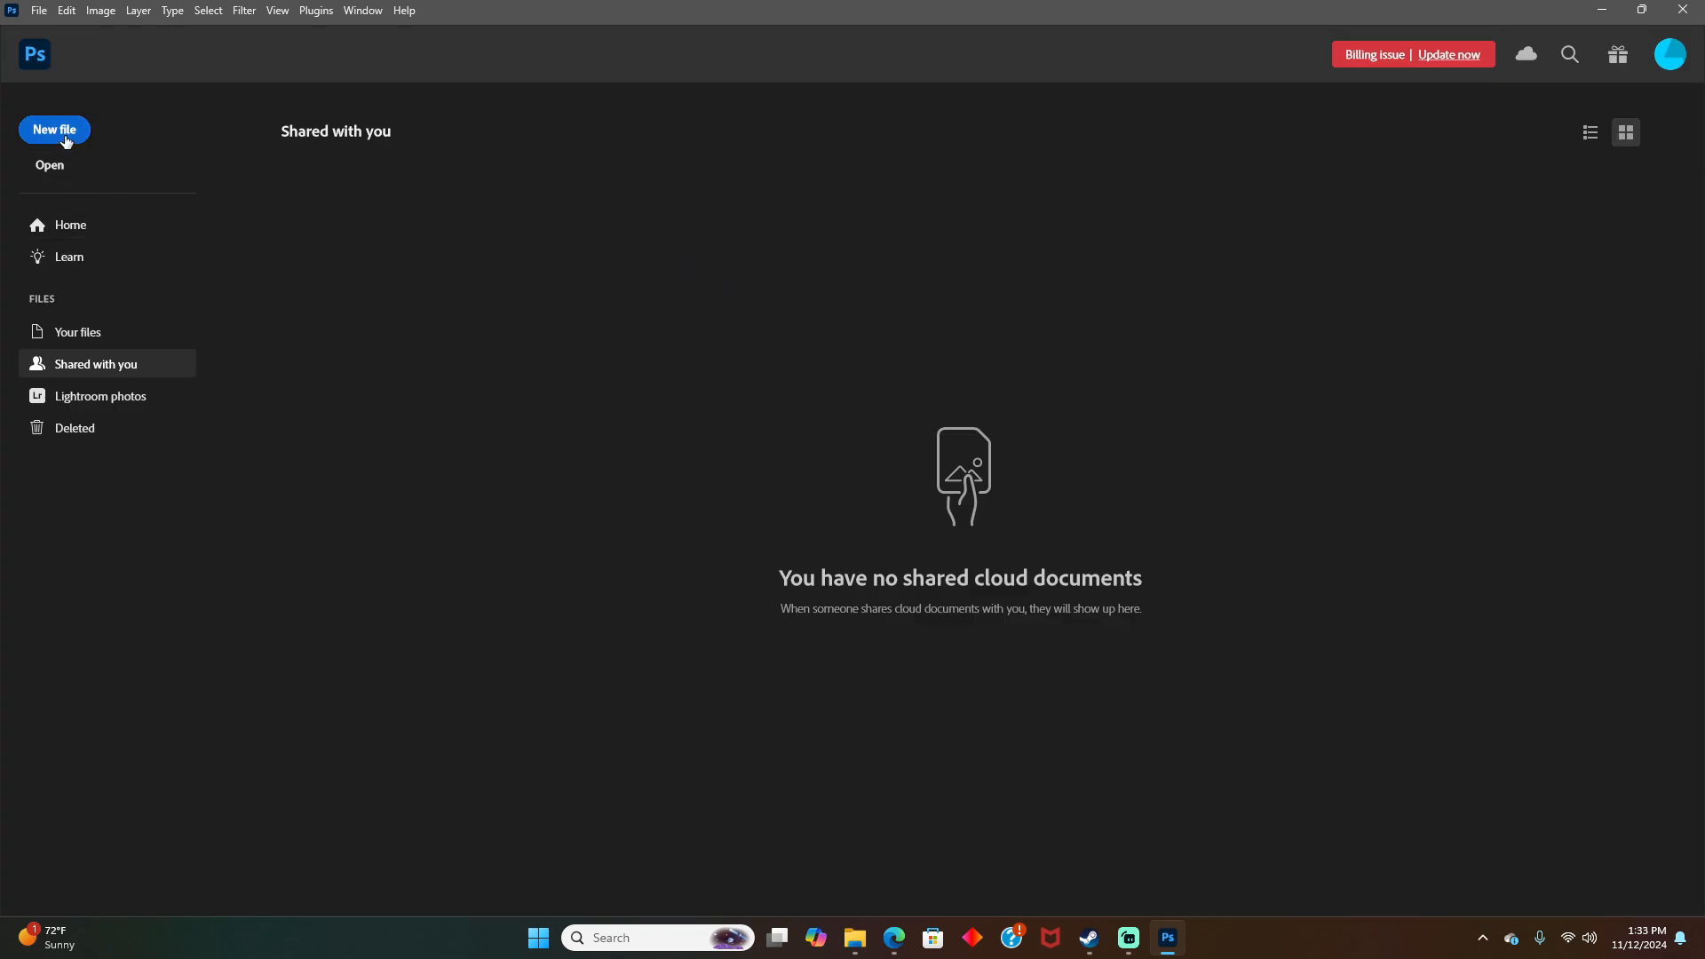
{"action": "left_click", "coordinate": [50, 165]}
{"action": "left_click", "coordinate": [238, 195]}
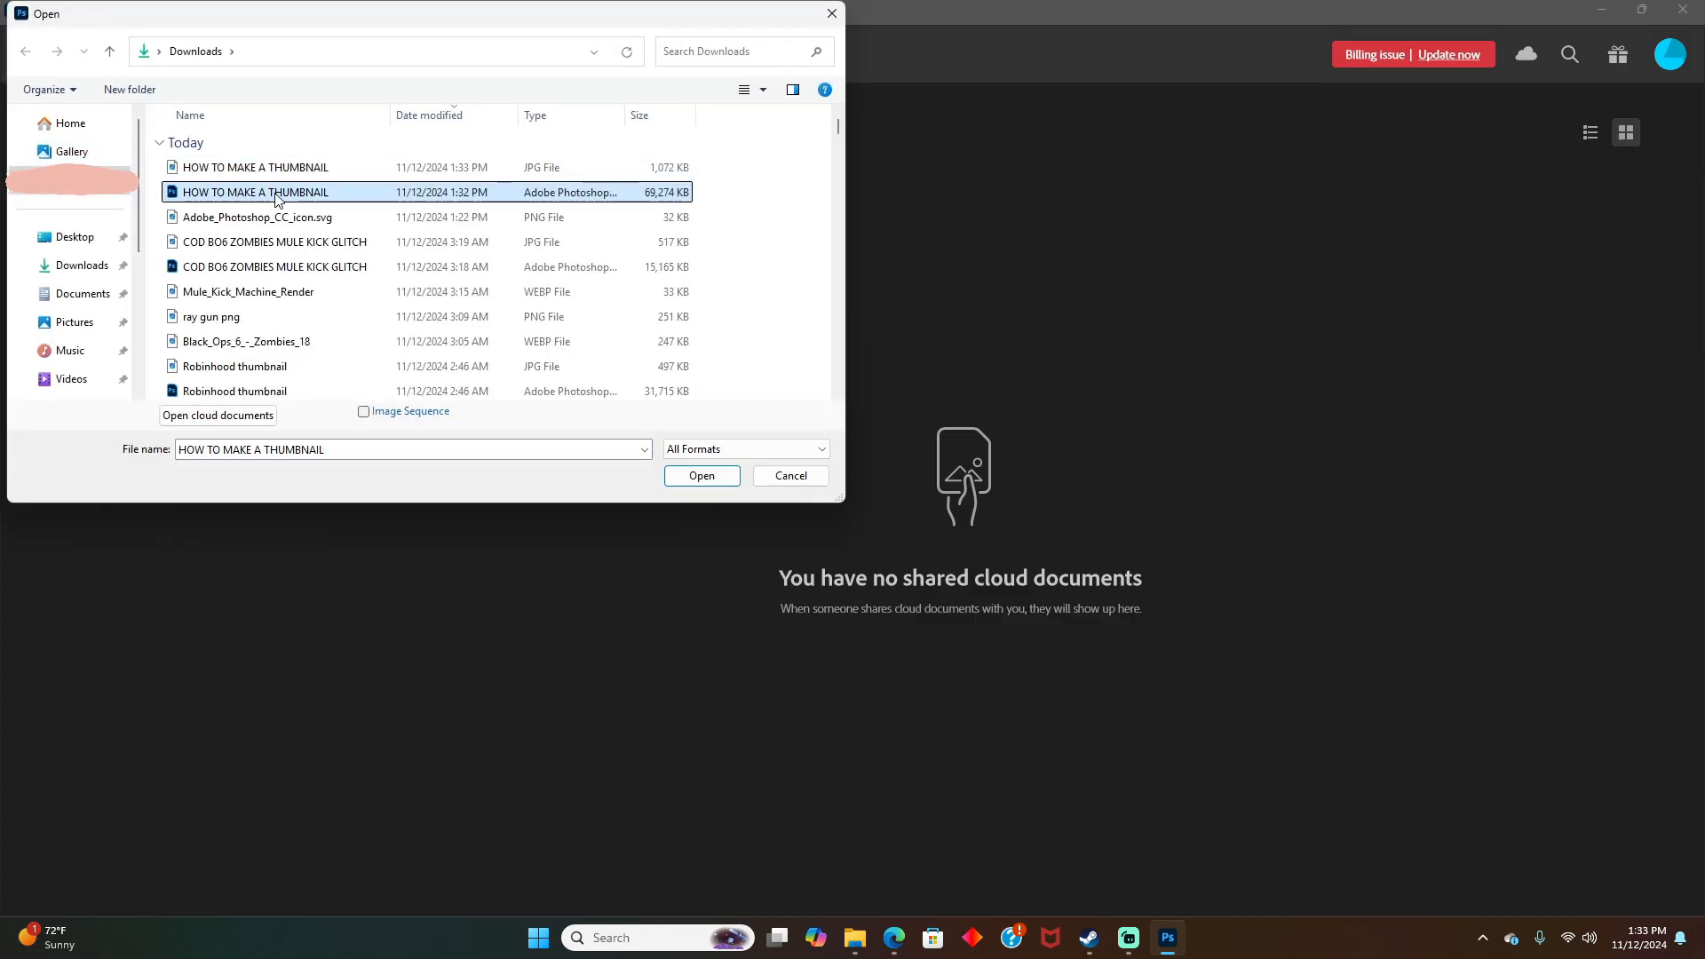
{"action": "double_click", "coordinate": [294, 204]}
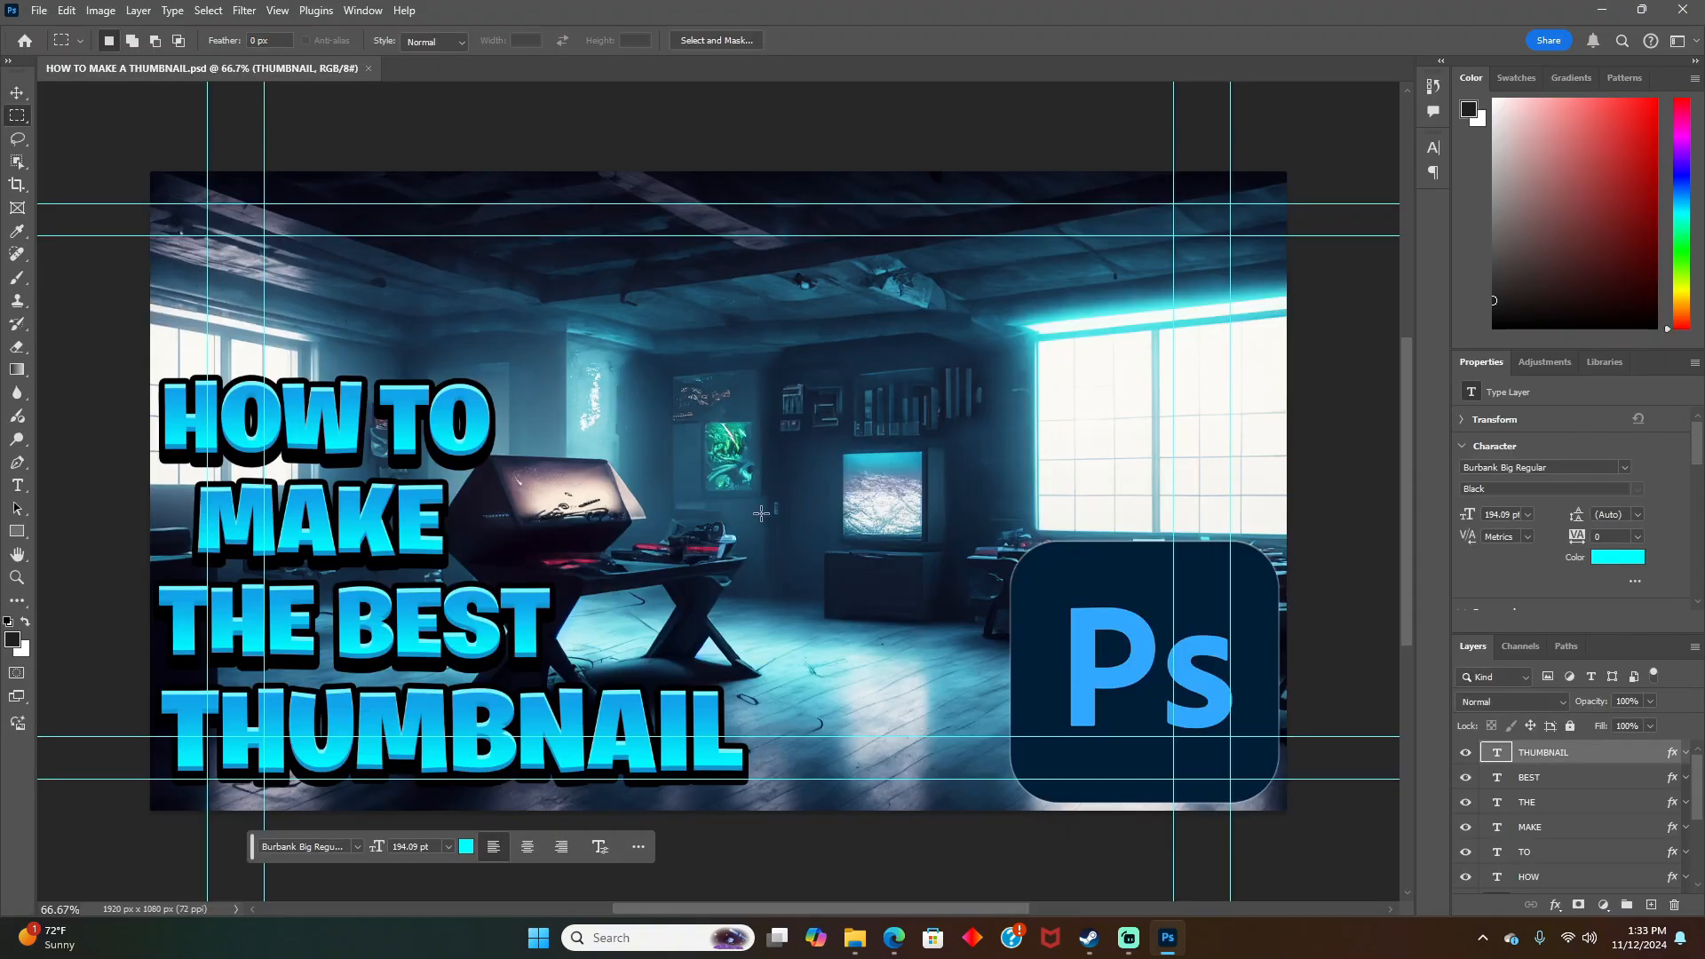
Step: Place the exported HOW TO MAKE A THUMBNAIL JPG as the top layer and apply a Camera Raw Filter with Vibrance +30 and Saturation +59
{"action": "mouse_move", "coordinate": [860, 943]}
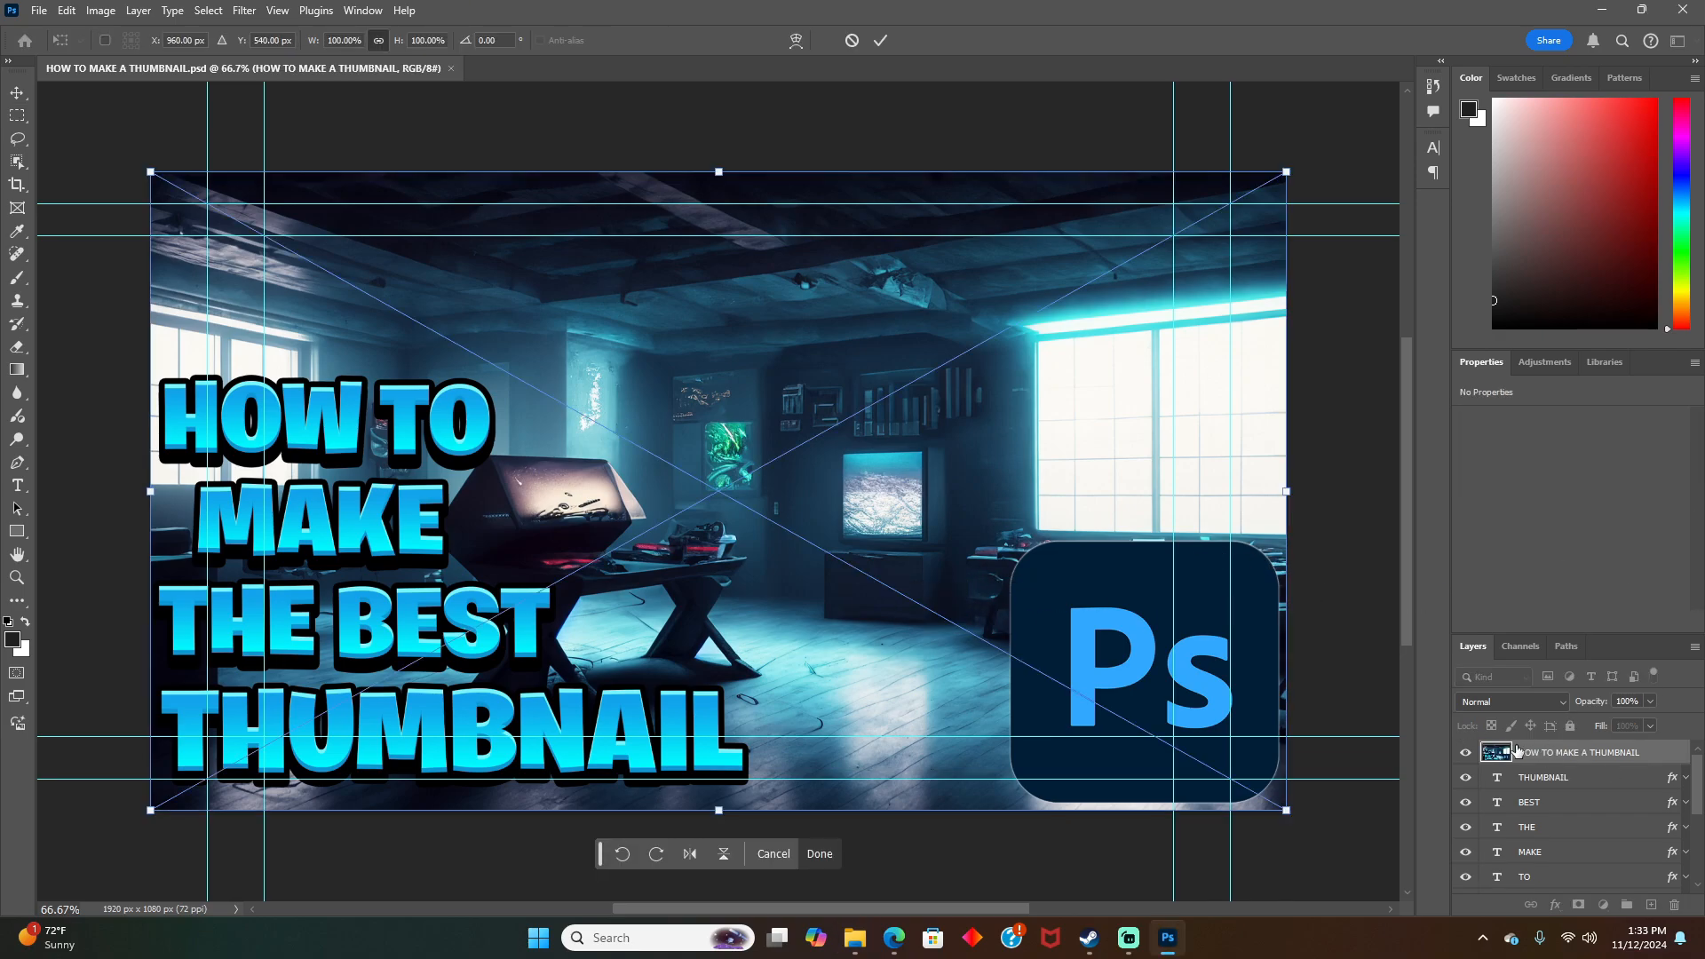
{"action": "key", "text": "Return"}
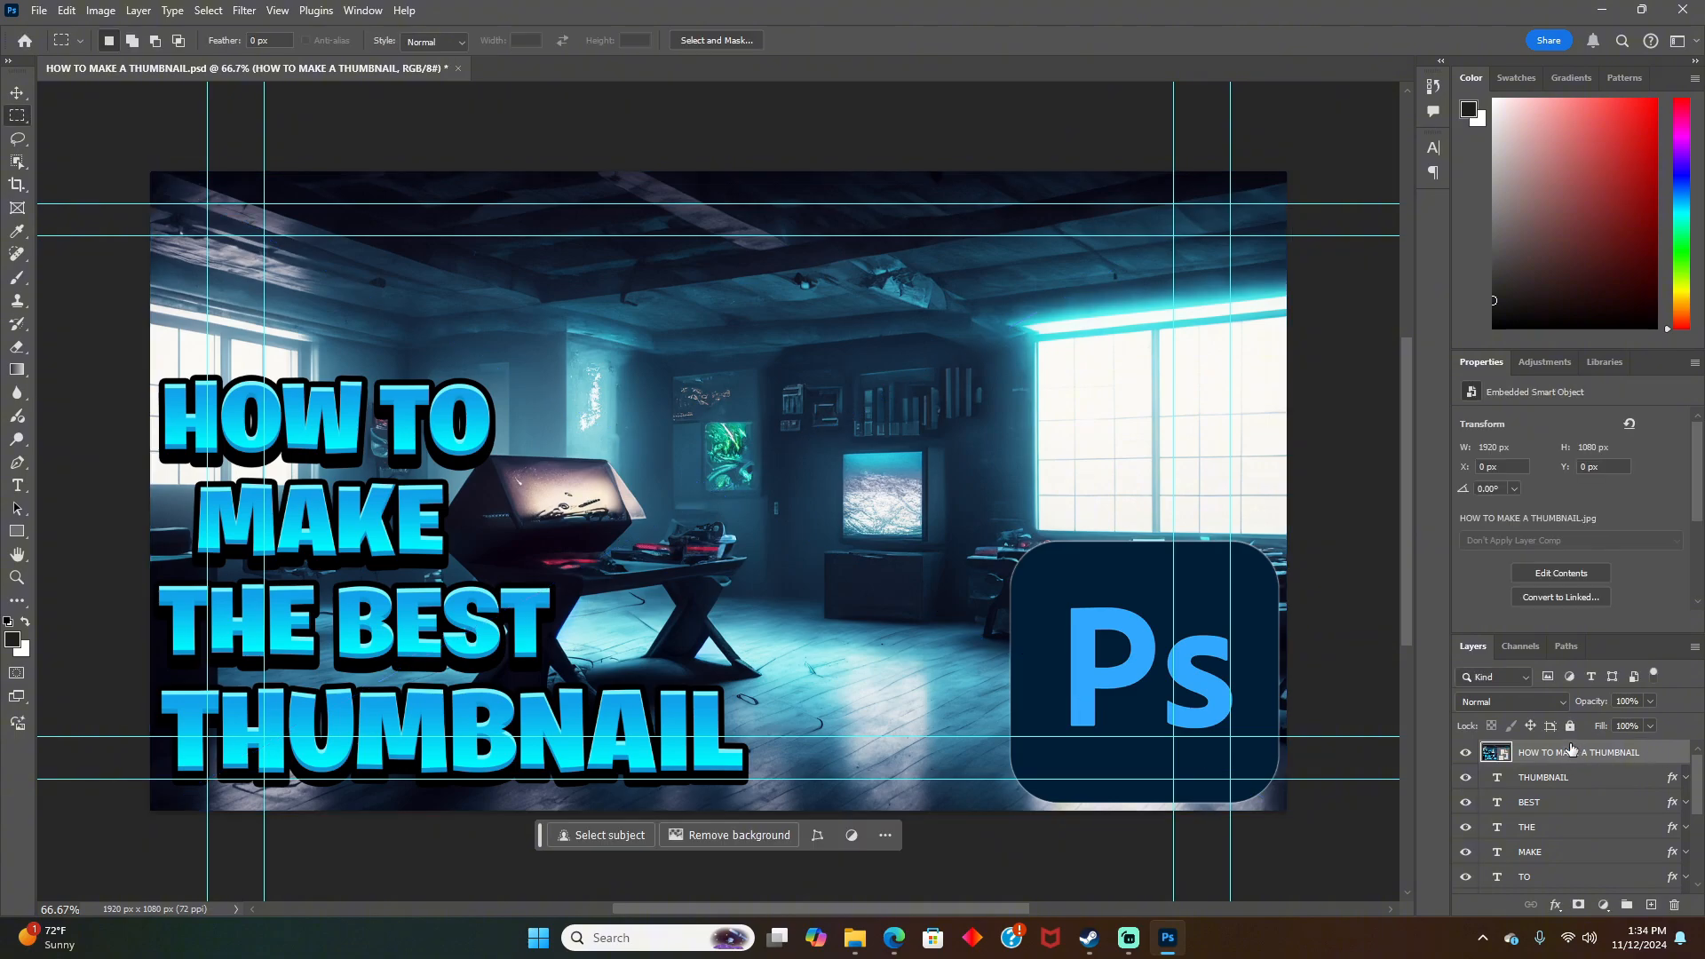
{"action": "left_click", "coordinate": [244, 10]}
{"action": "left_click", "coordinate": [338, 146]}
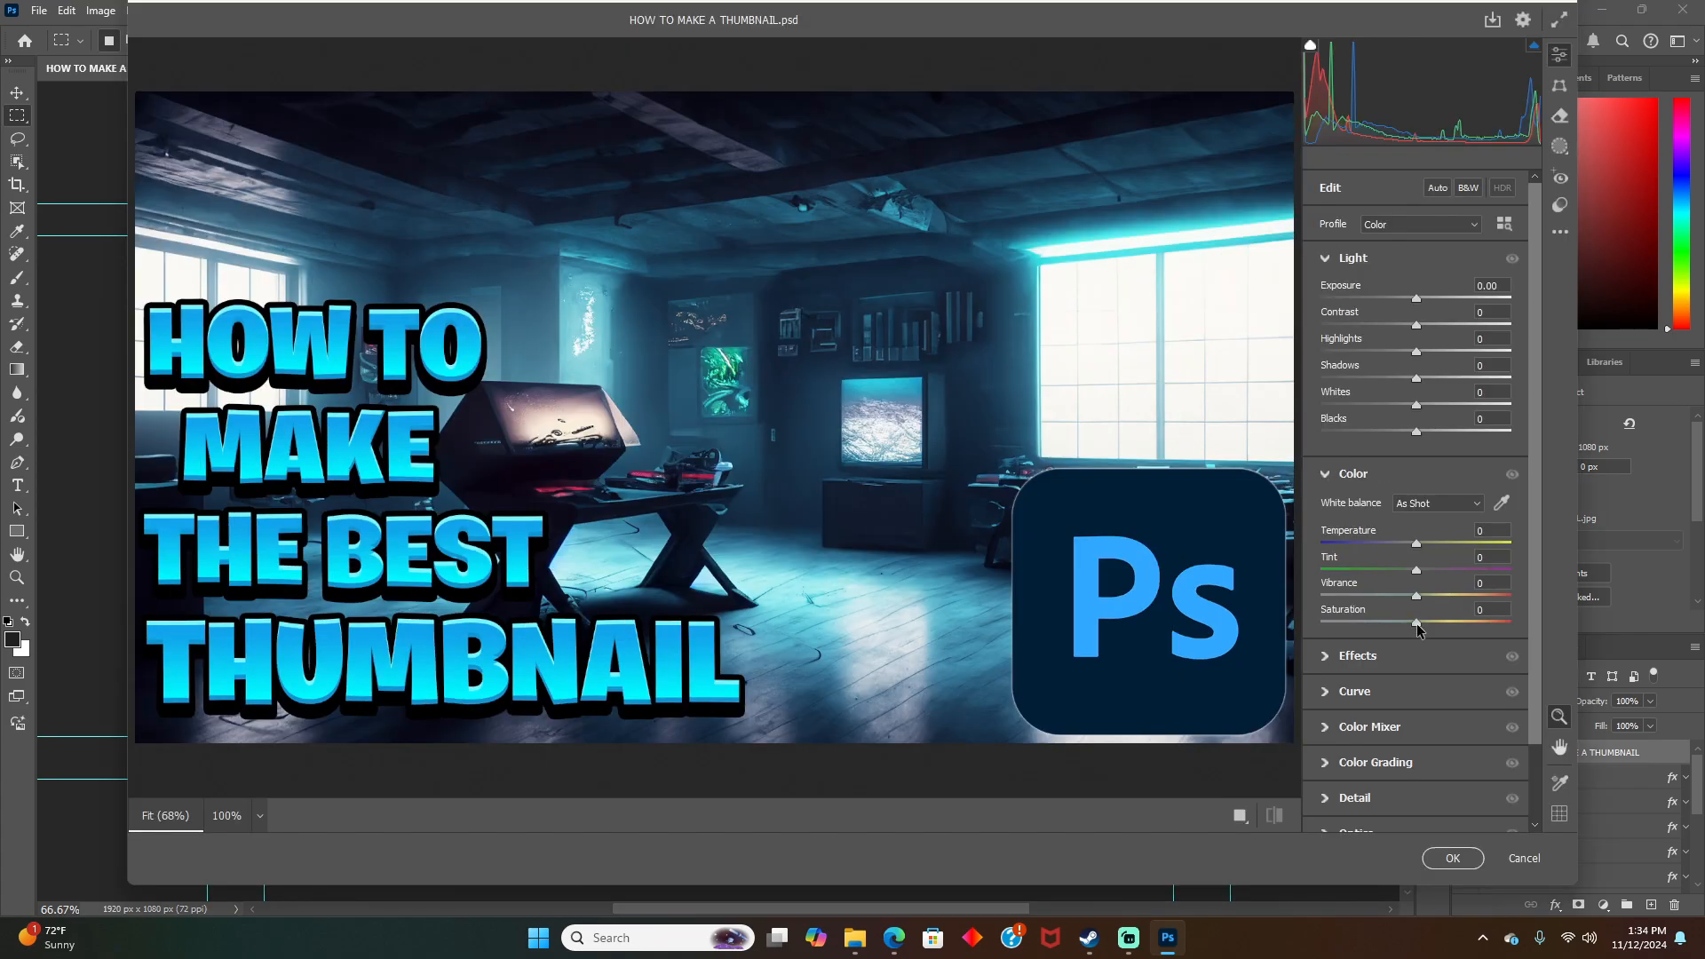
{"action": "left_click_drag", "start_coordinate": [1418, 628], "coordinate": [1445, 597]}
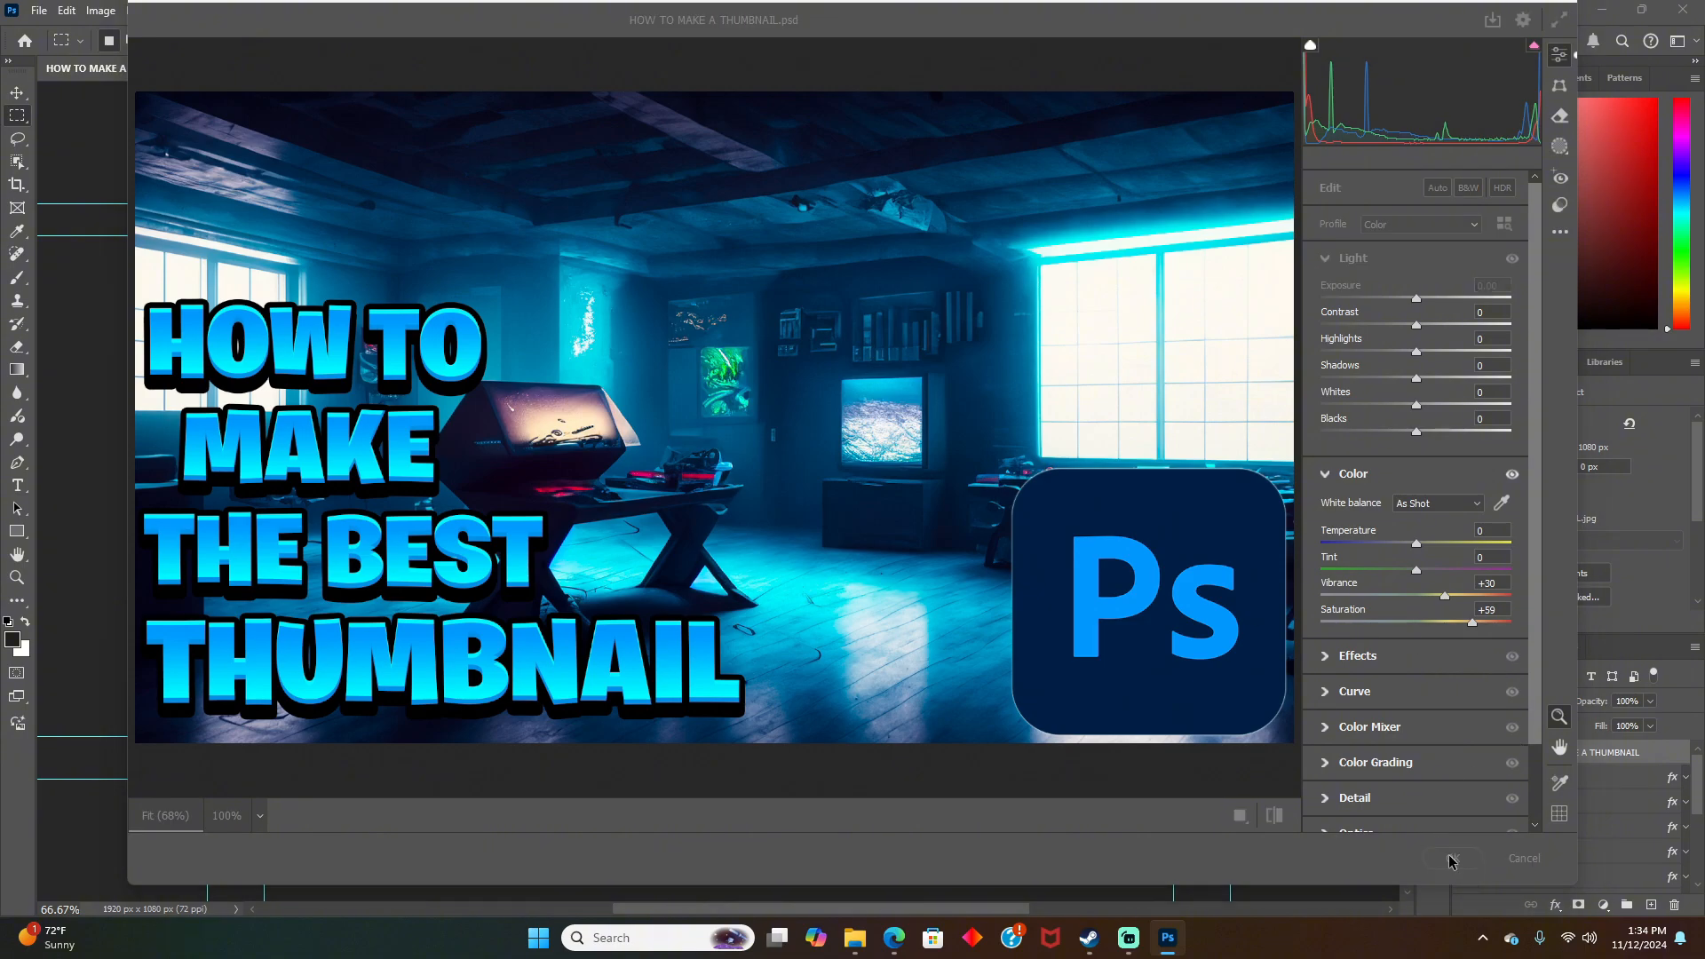
{"action": "left_click", "coordinate": [1453, 858]}
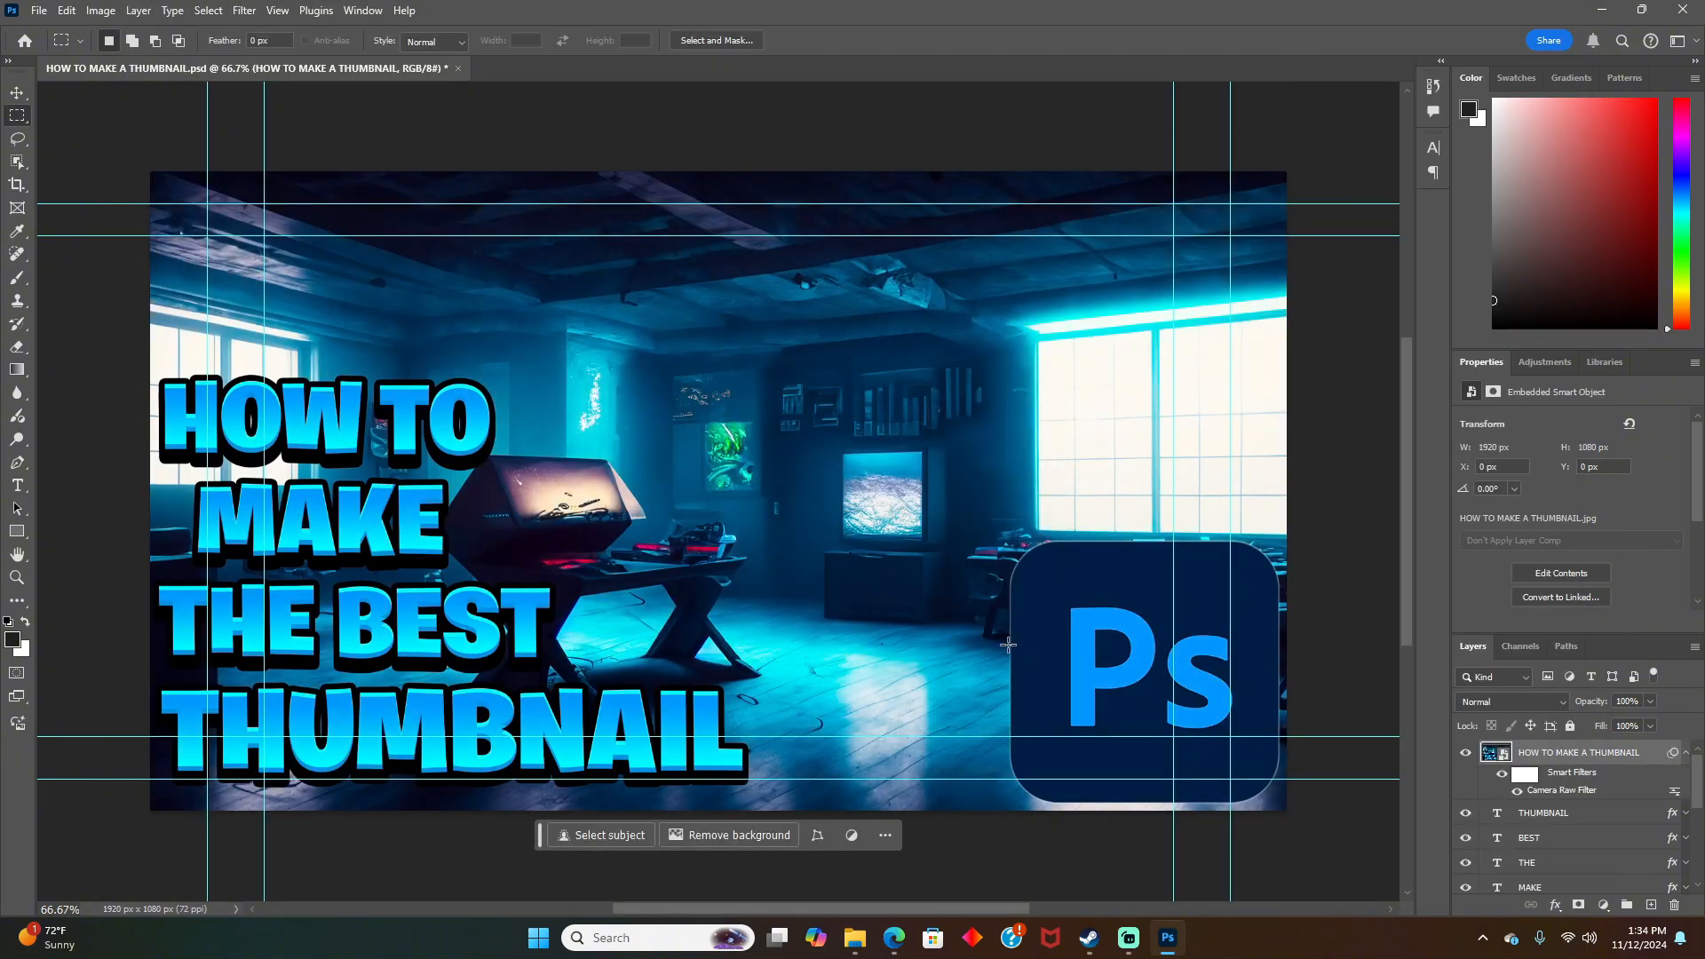